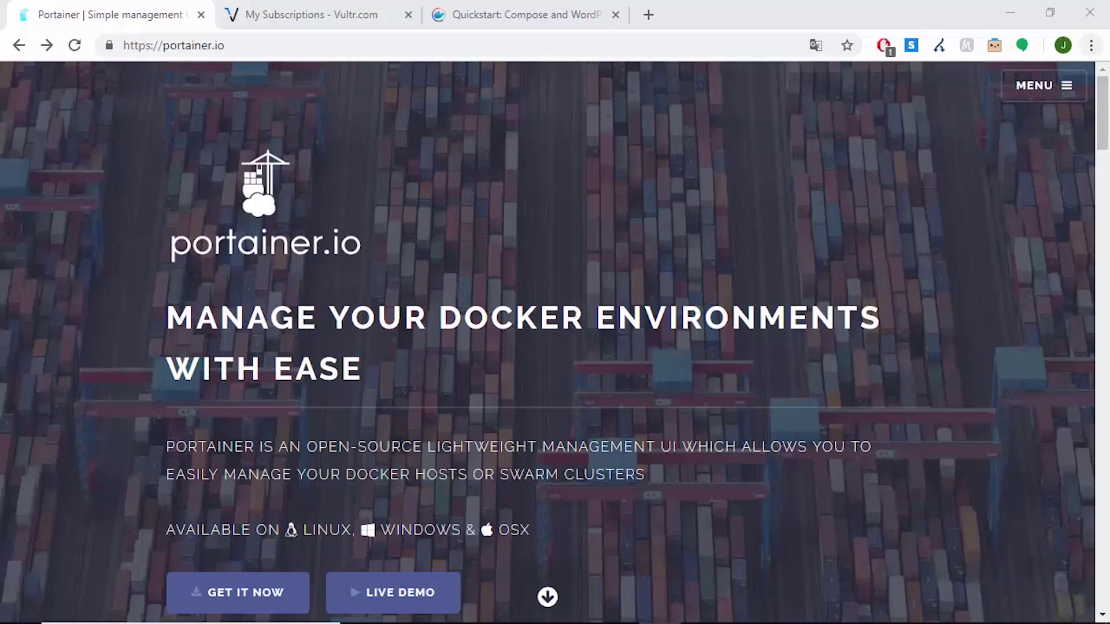
Open the Installation page of portainer.io, review its Docker, Swarm and Compose deployment instructions, and check the Vultr server list.
click(1069, 88)
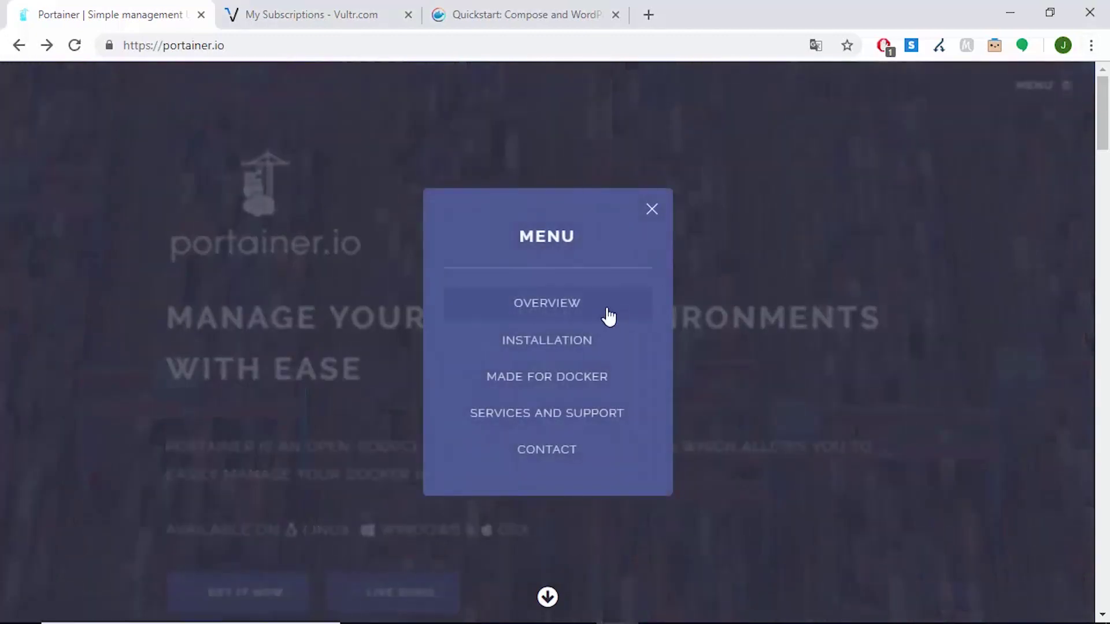
click(575, 341)
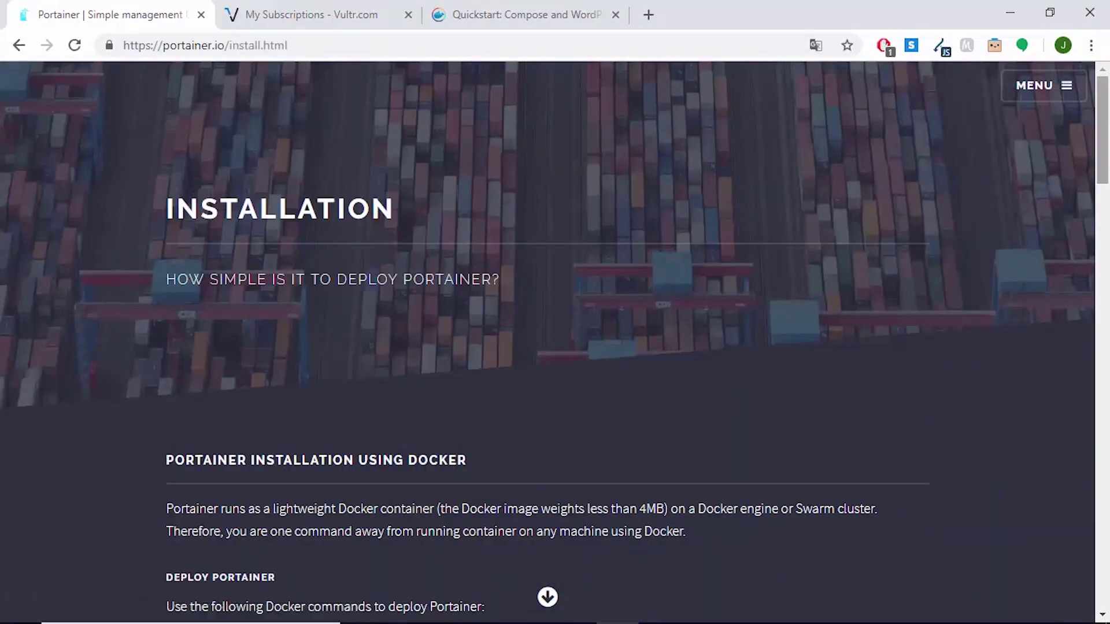
drag(1108, 110, 1108, 179)
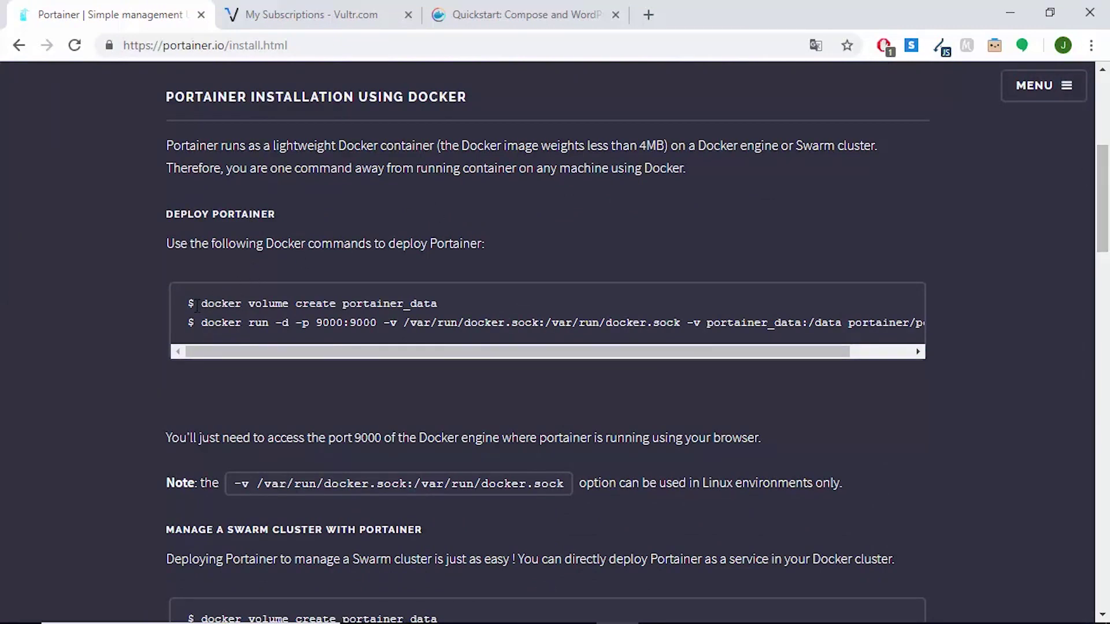
drag(1108, 192, 1107, 263)
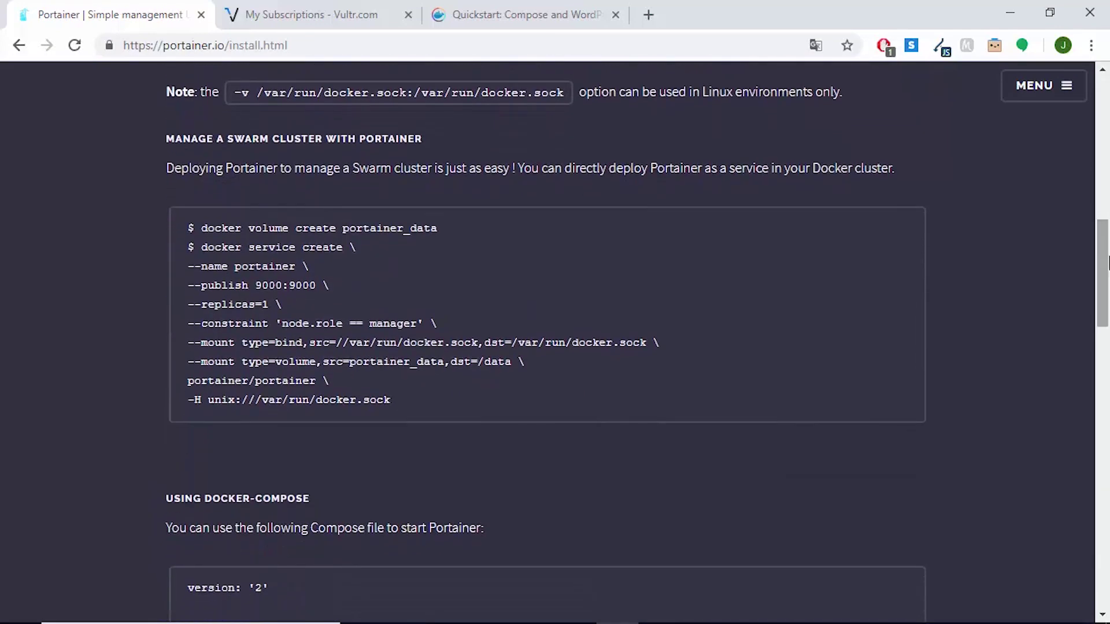
drag(1107, 263, 1108, 331)
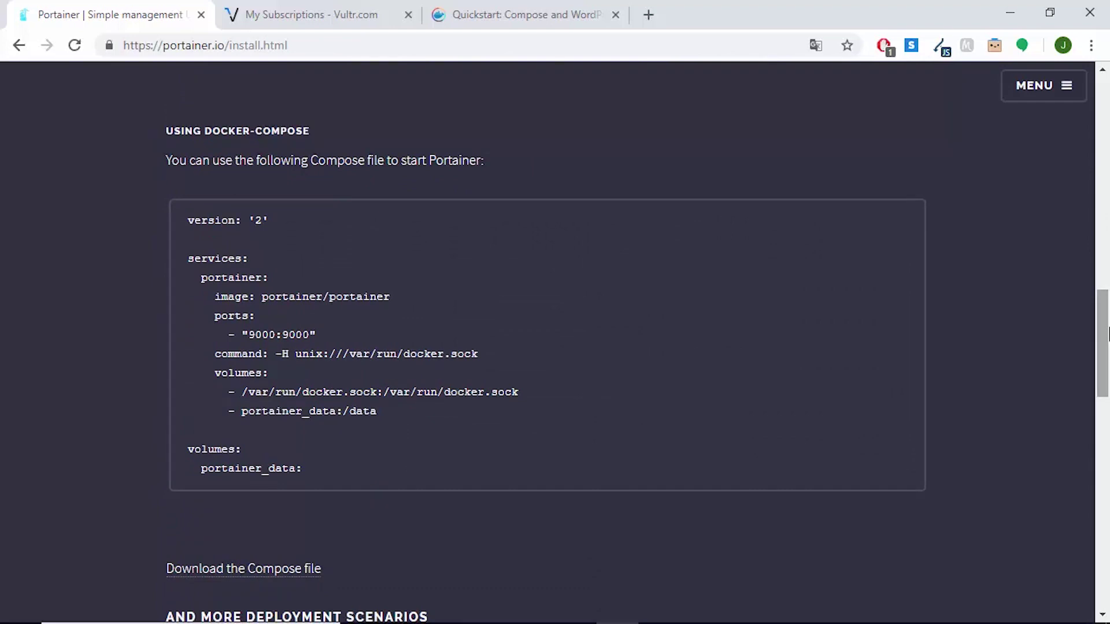
scroll(1026, 206, up, 10)
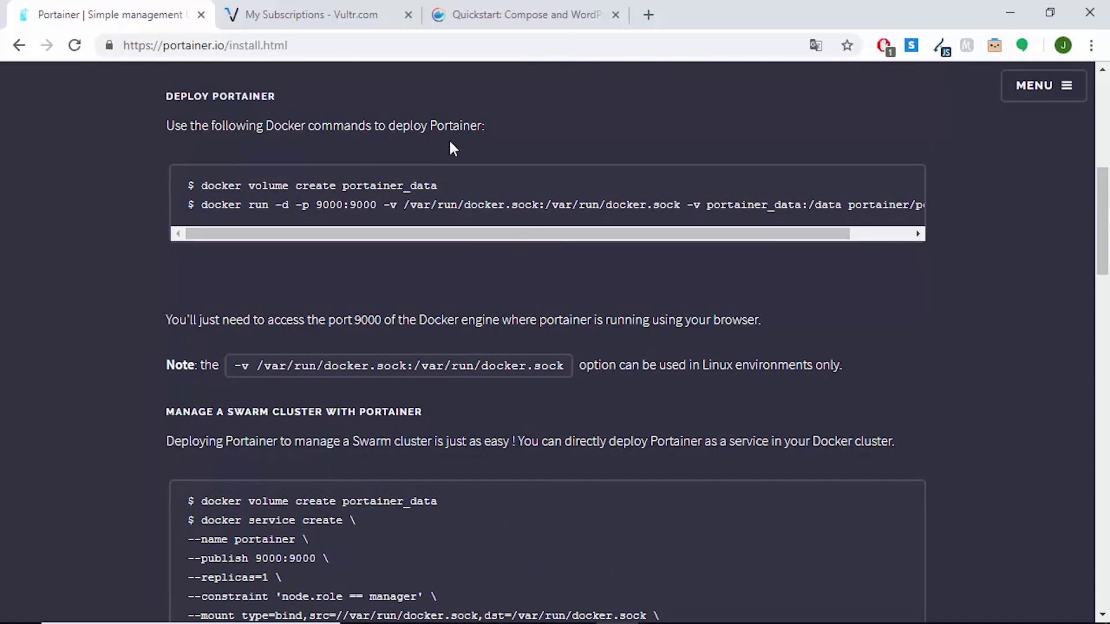
drag(430, 126, 487, 126)
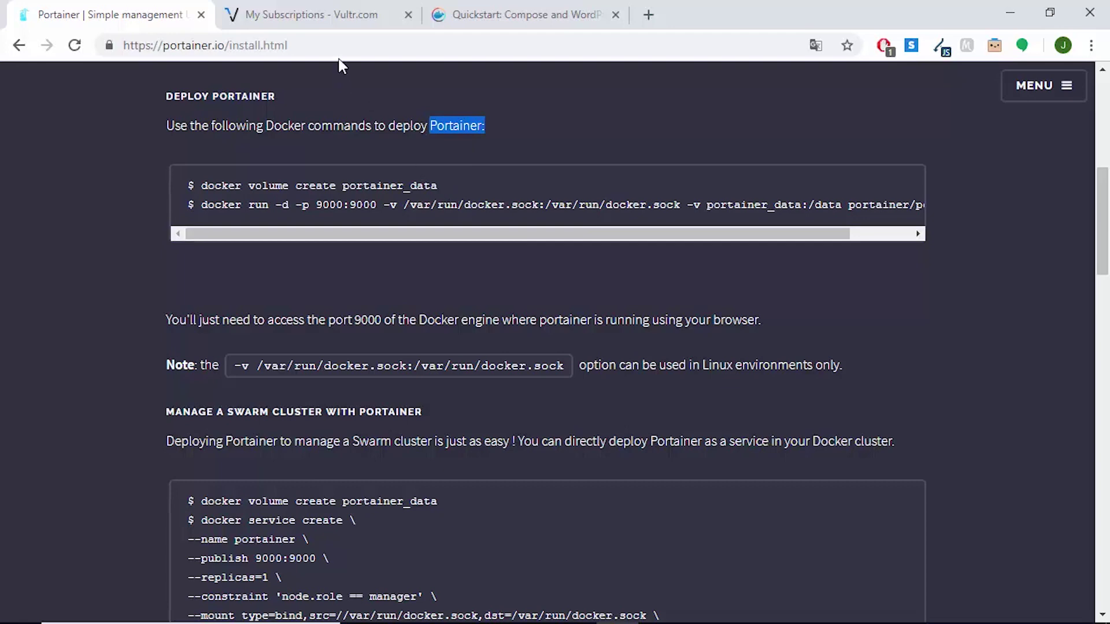
click(330, 17)
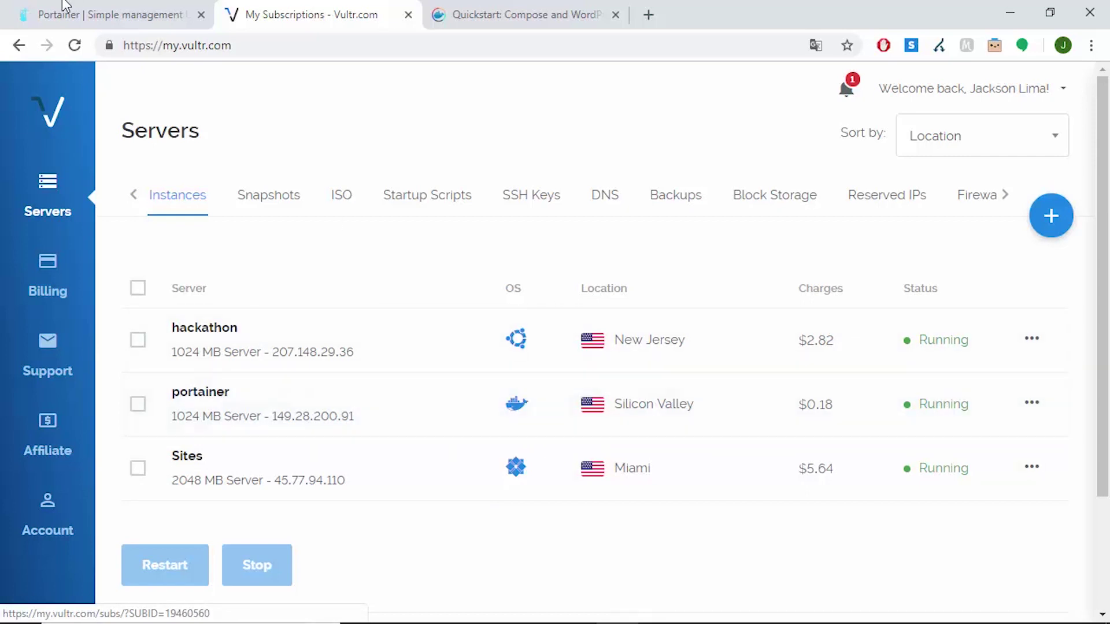
click(85, 12)
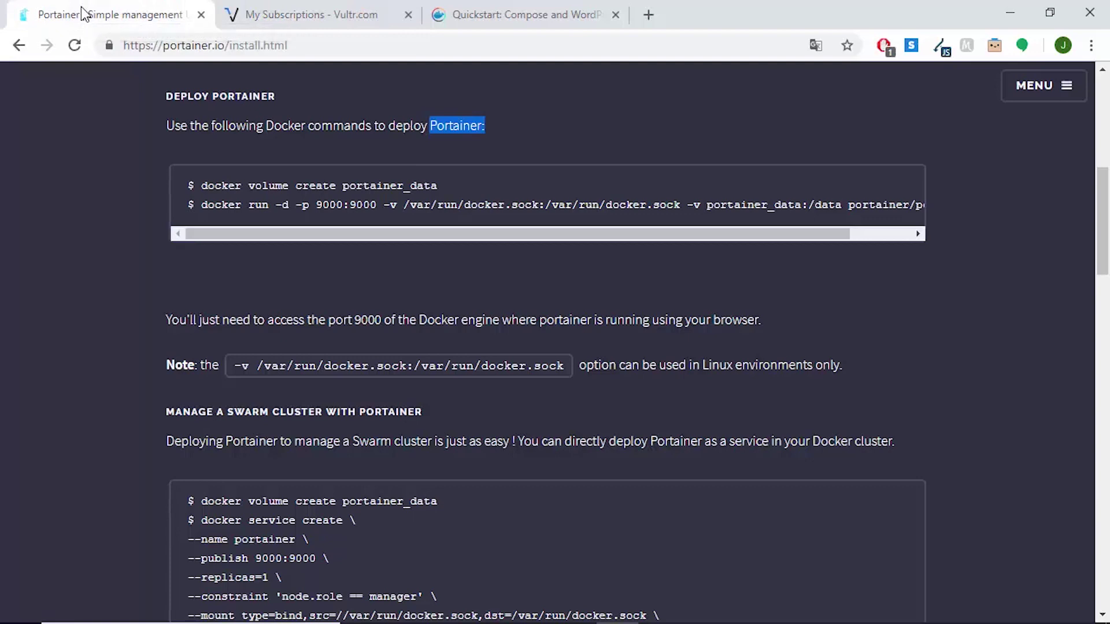
Switch to PuTTY, duplicate the root@portainer session, close the old window and maximize the new one.
click(574, 607)
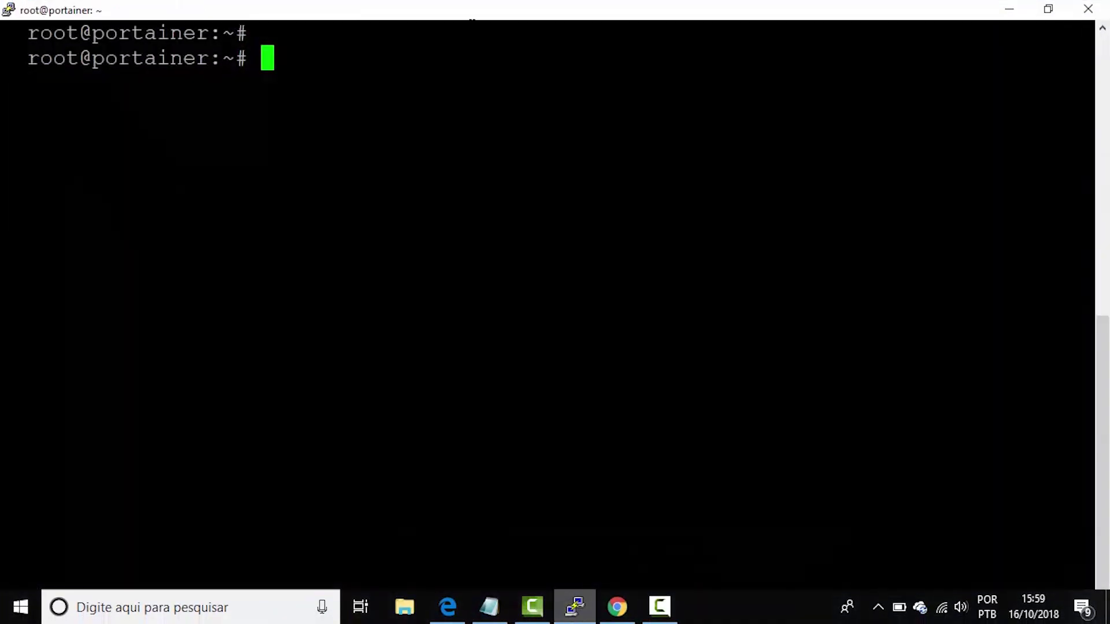
right_click(417, 9)
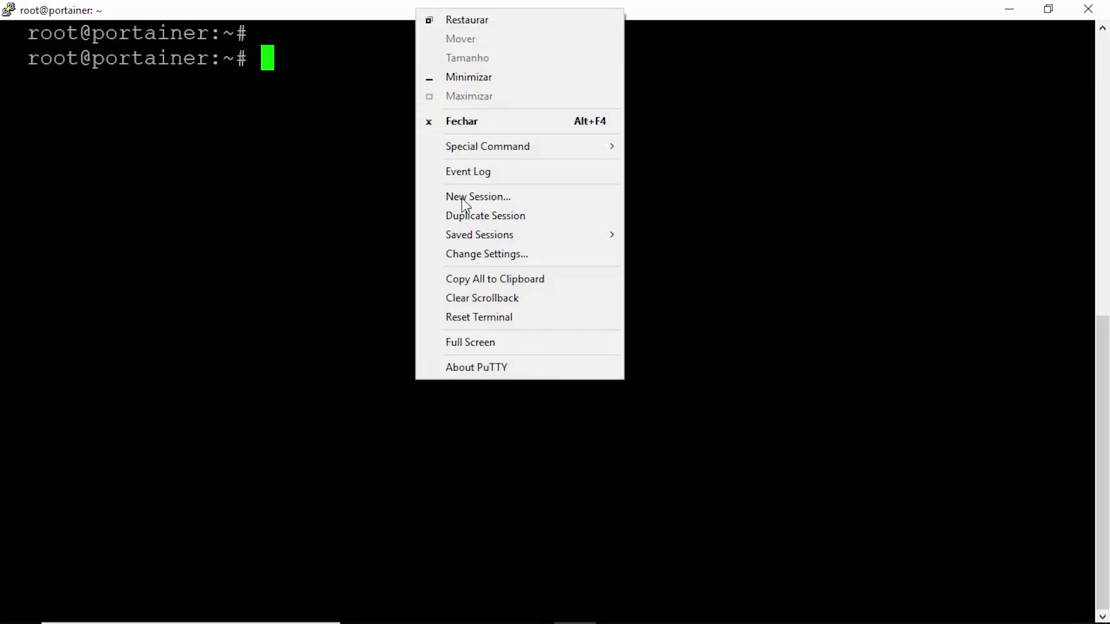
click(483, 218)
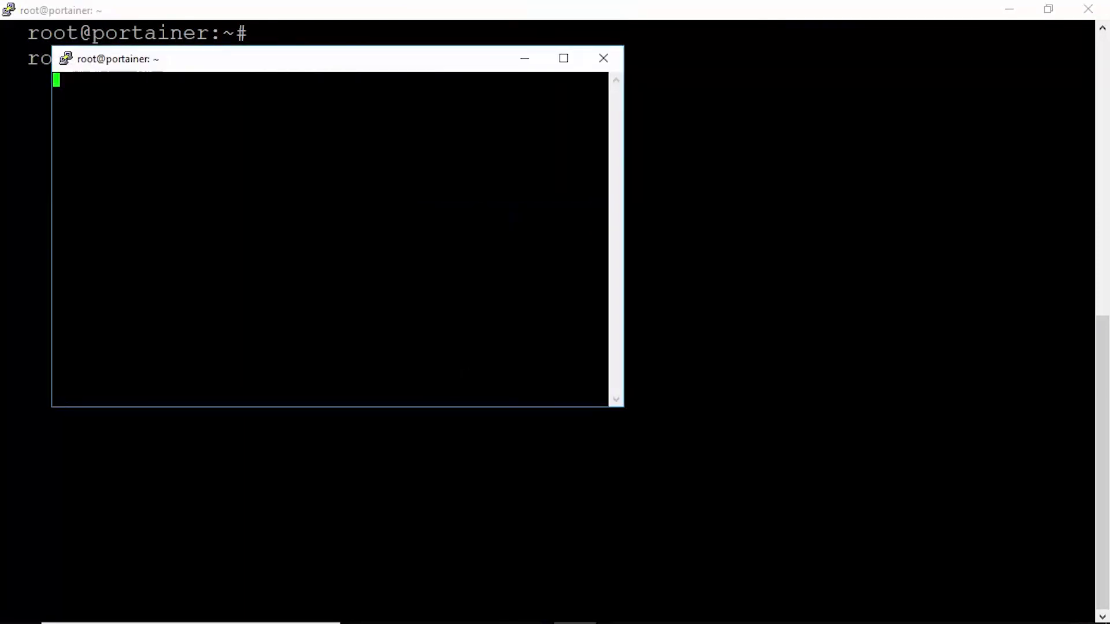
click(1087, 10)
click(574, 377)
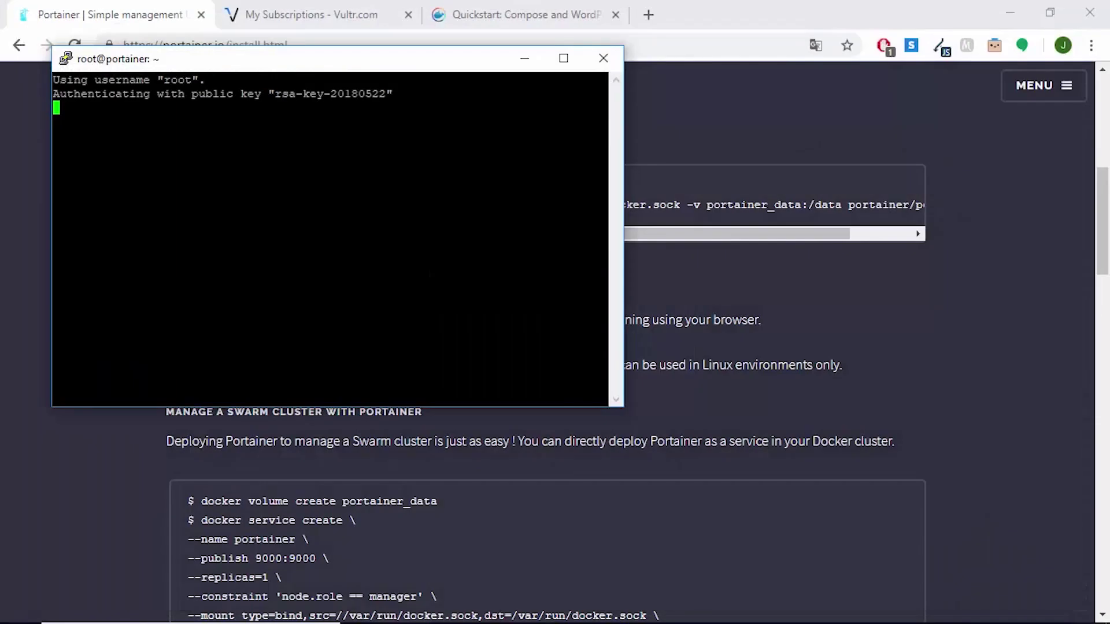
click(564, 58)
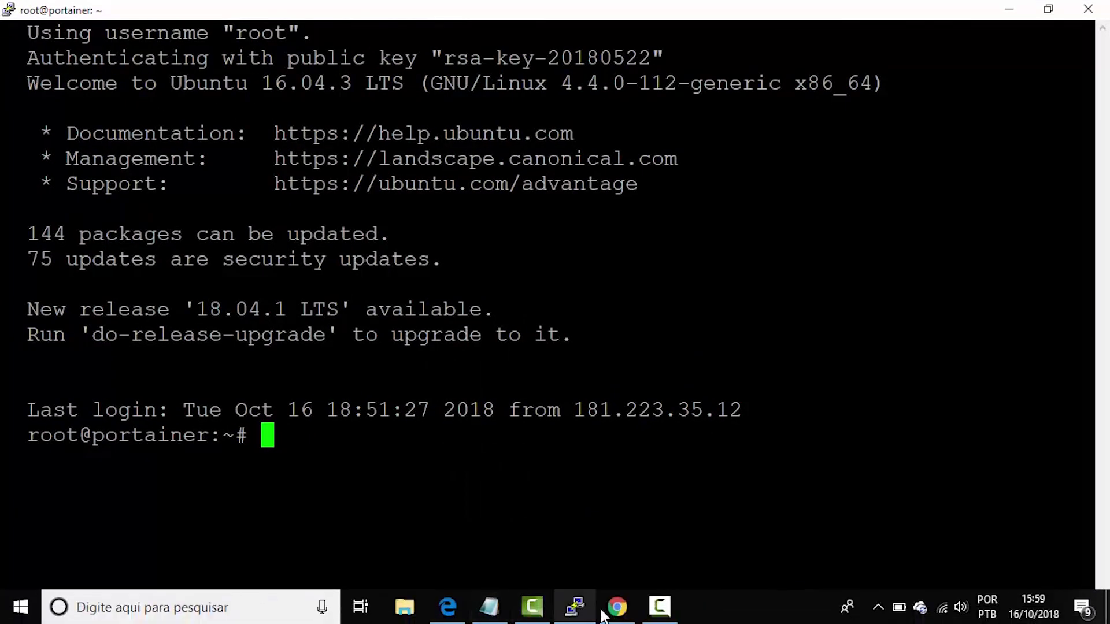
Copy the command "docker volume create portainer_data" from the Portainer installation page in Chrome and run it in the PuTTY session.
click(617, 609)
drag(201, 186, 437, 178)
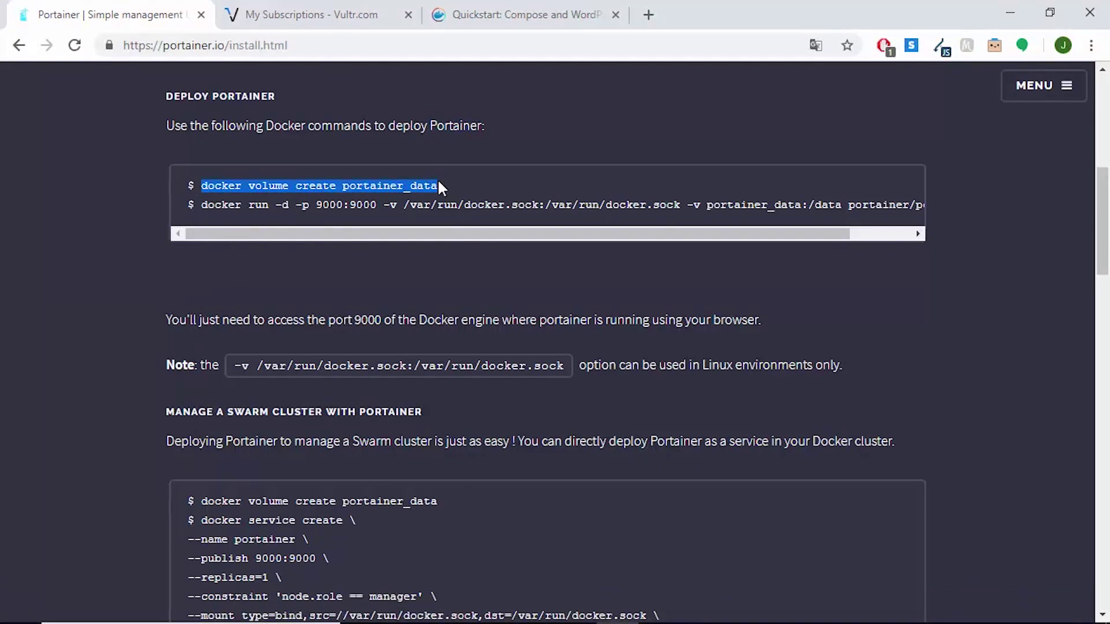
right_click(414, 180)
click(442, 195)
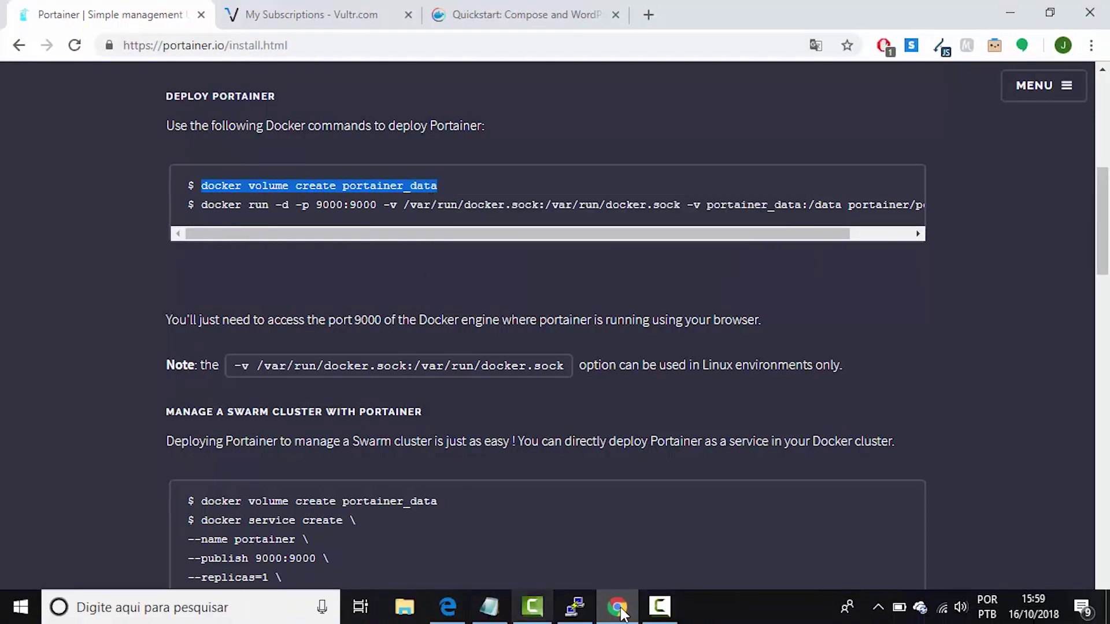
click(575, 607)
right_click(320, 11)
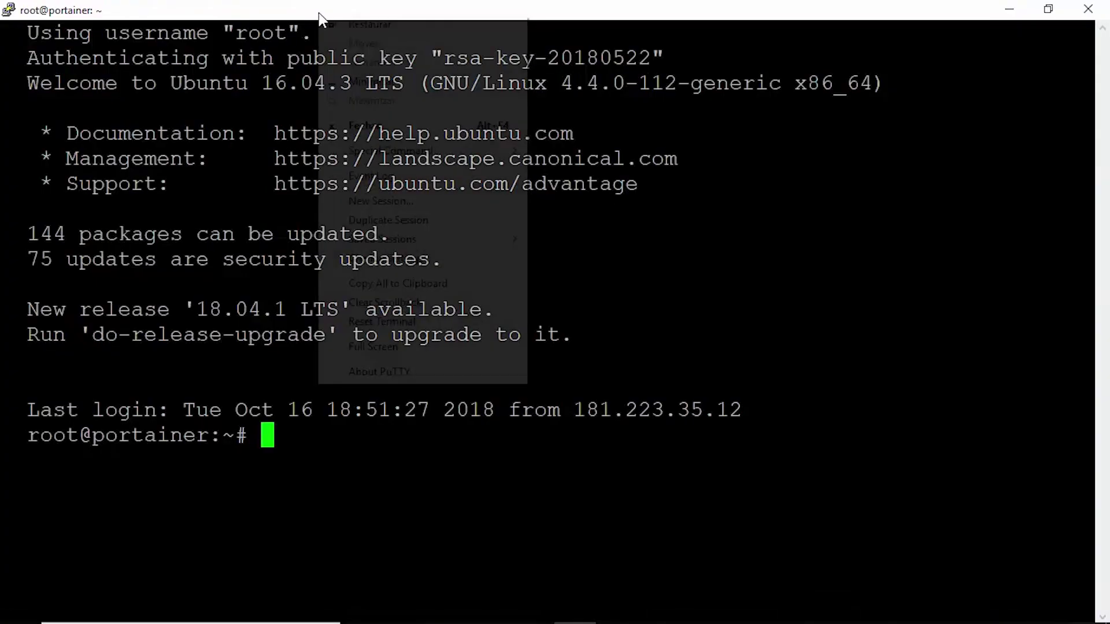
right_click(280, 445)
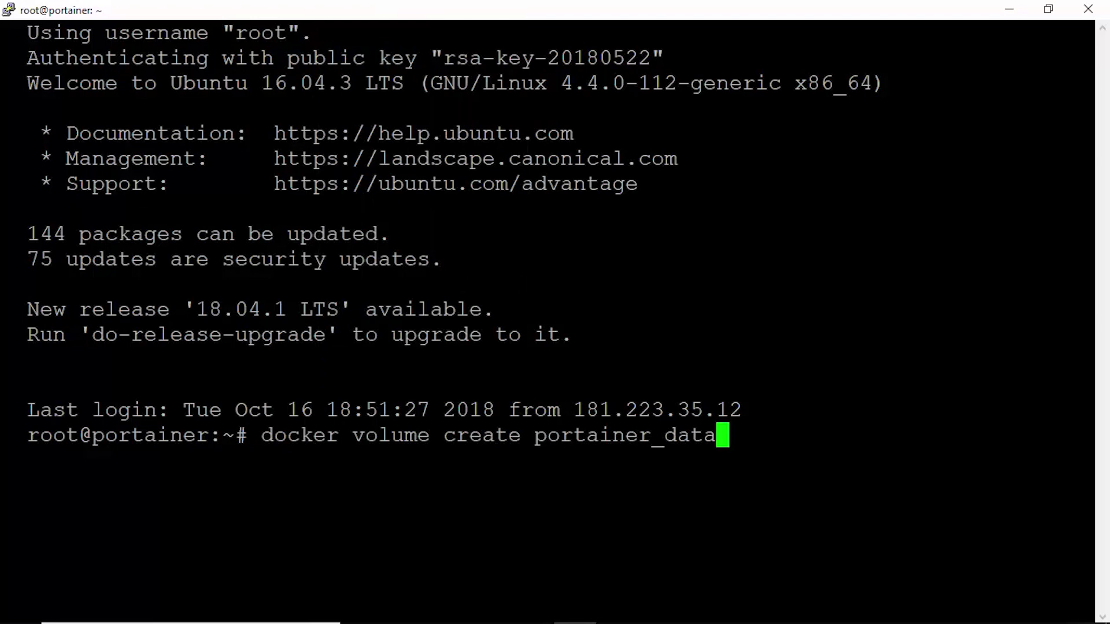
key(Return)
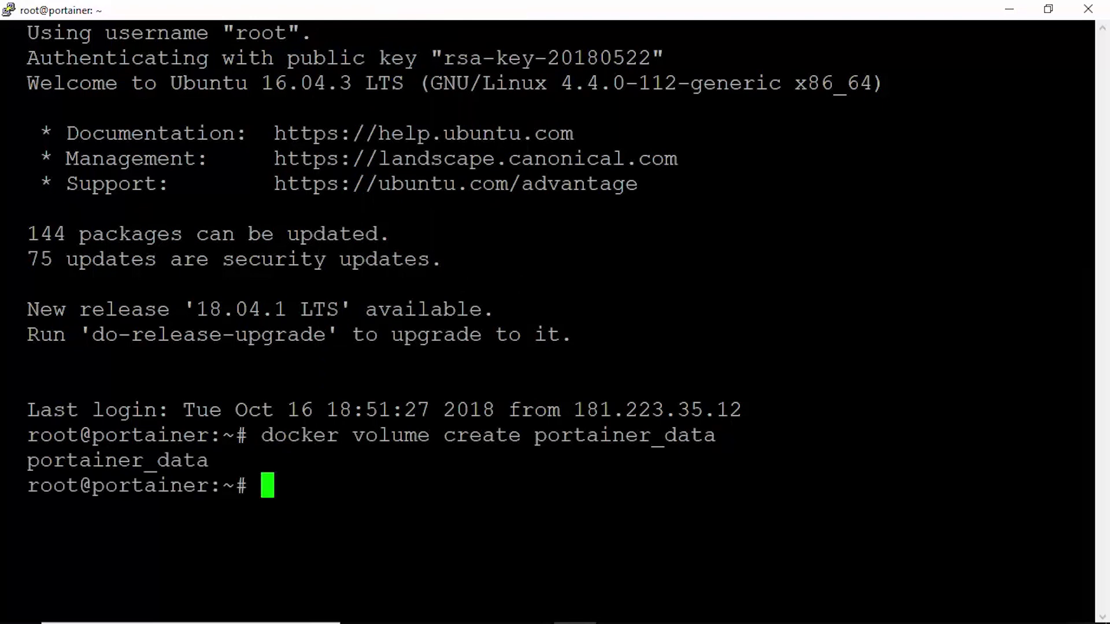
Copy the standalone docker run command for portainer/portainer on port 9000:9000 from the installation page, run it in PuTTY, and list containers with "docker ps".
click(618, 616)
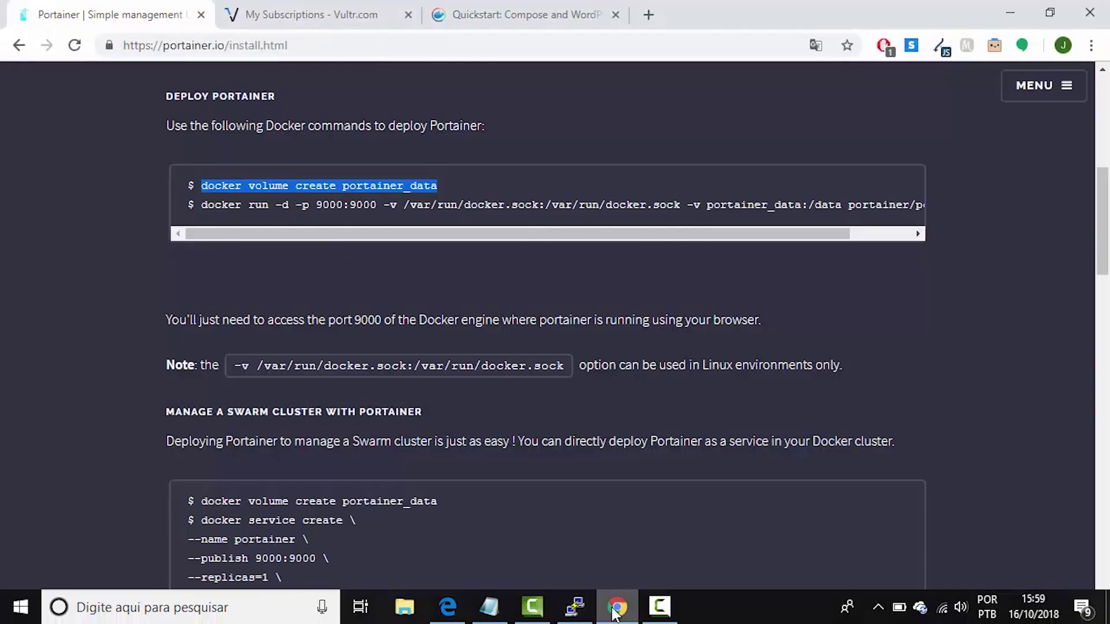
drag(201, 204, 923, 210)
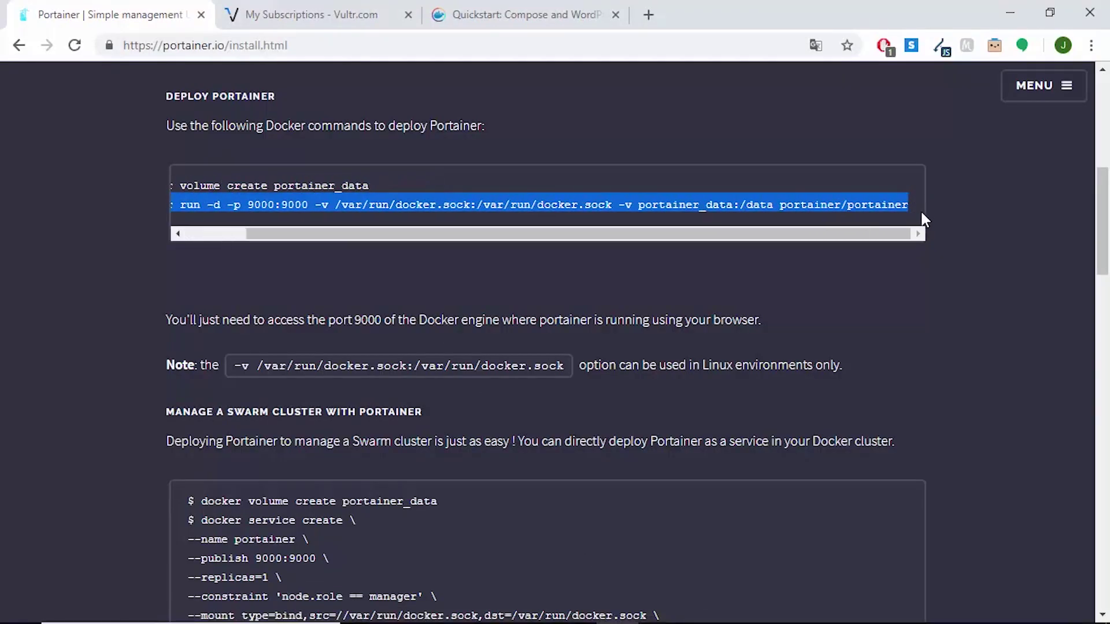
right_click(883, 205)
click(882, 218)
click(575, 607)
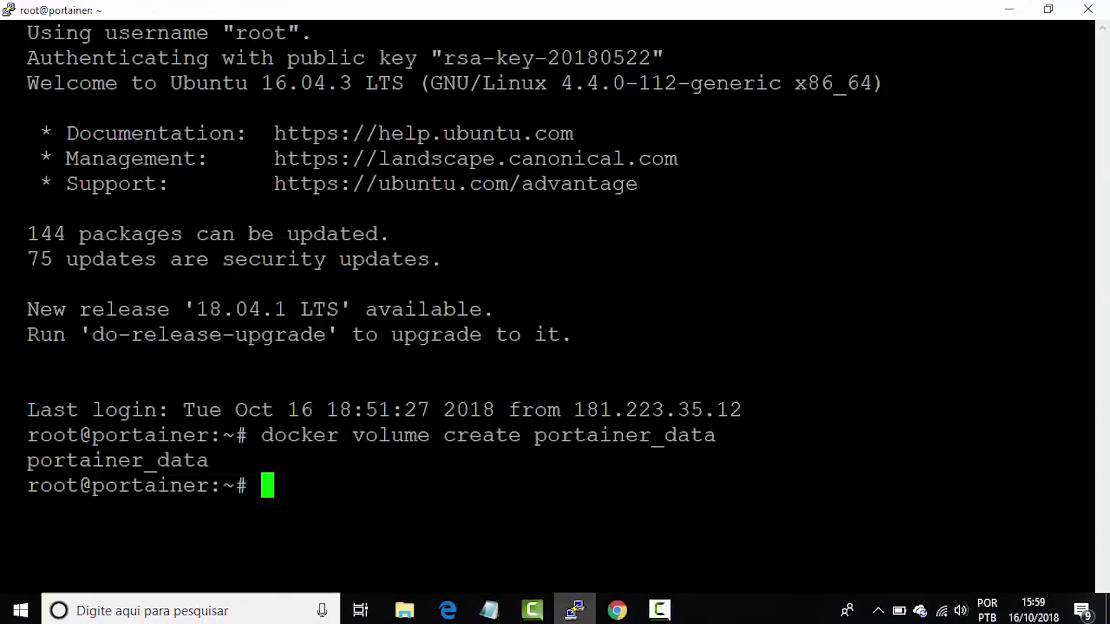
right_click(270, 480)
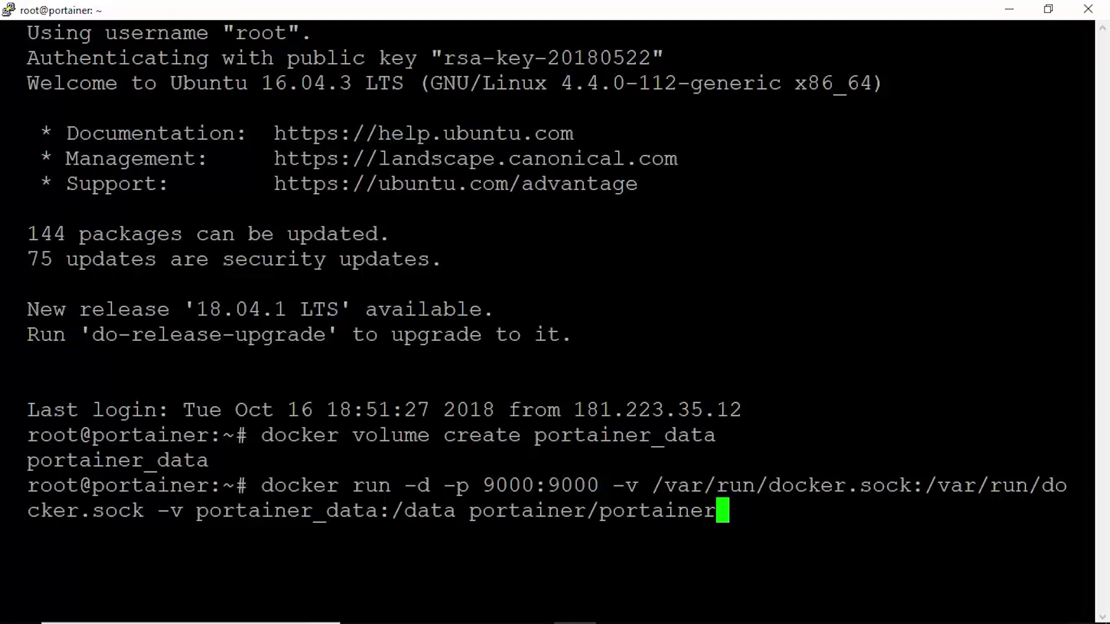
key(Return)
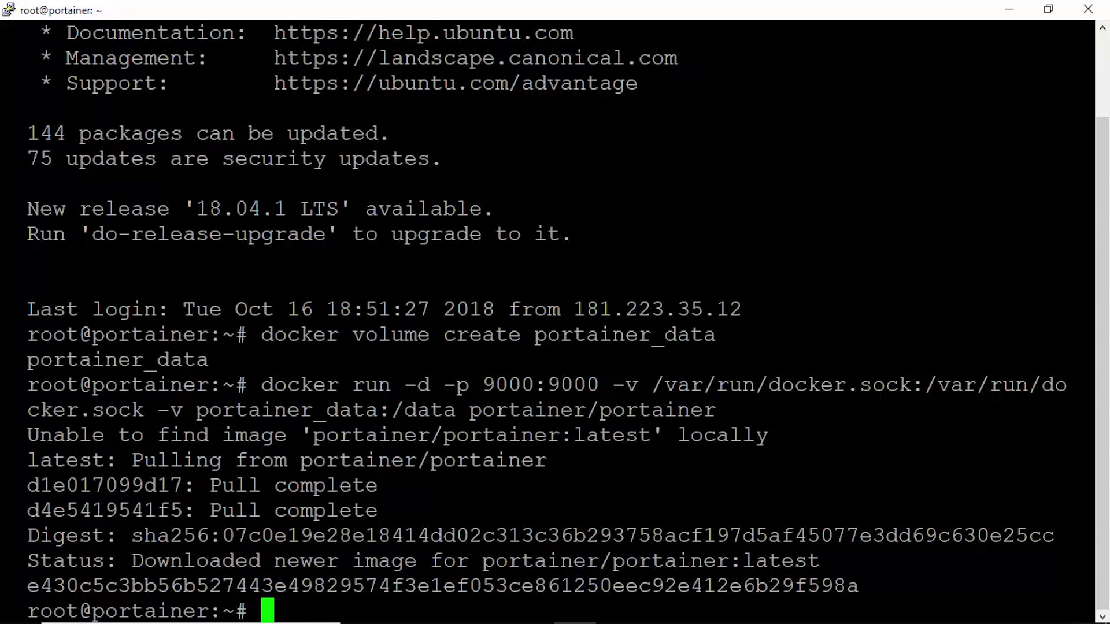
text(docker ps)
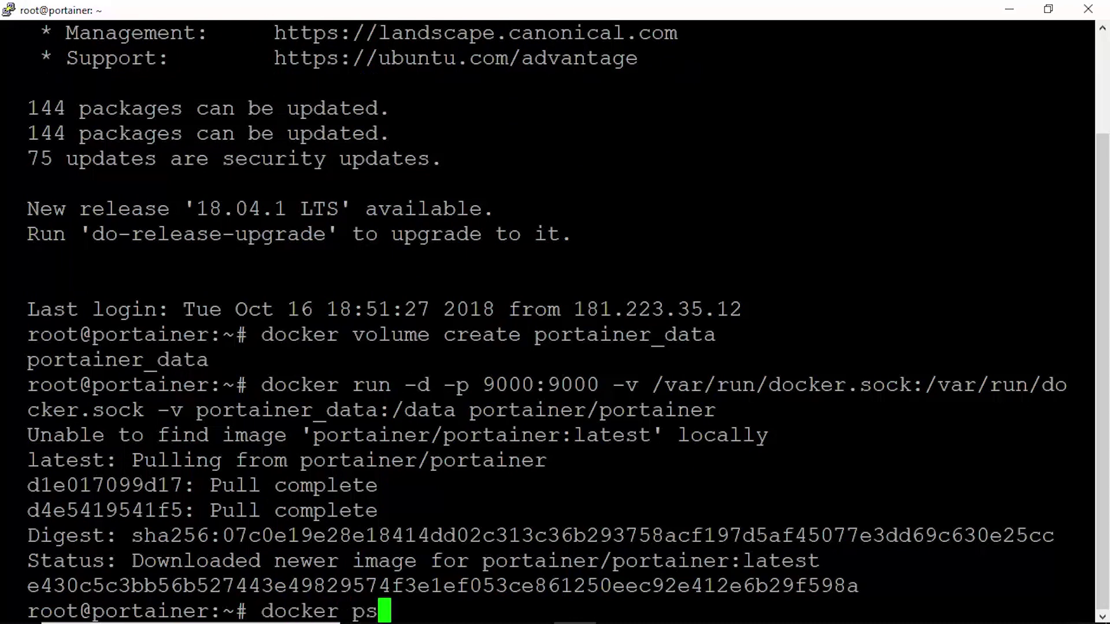
key(Return)
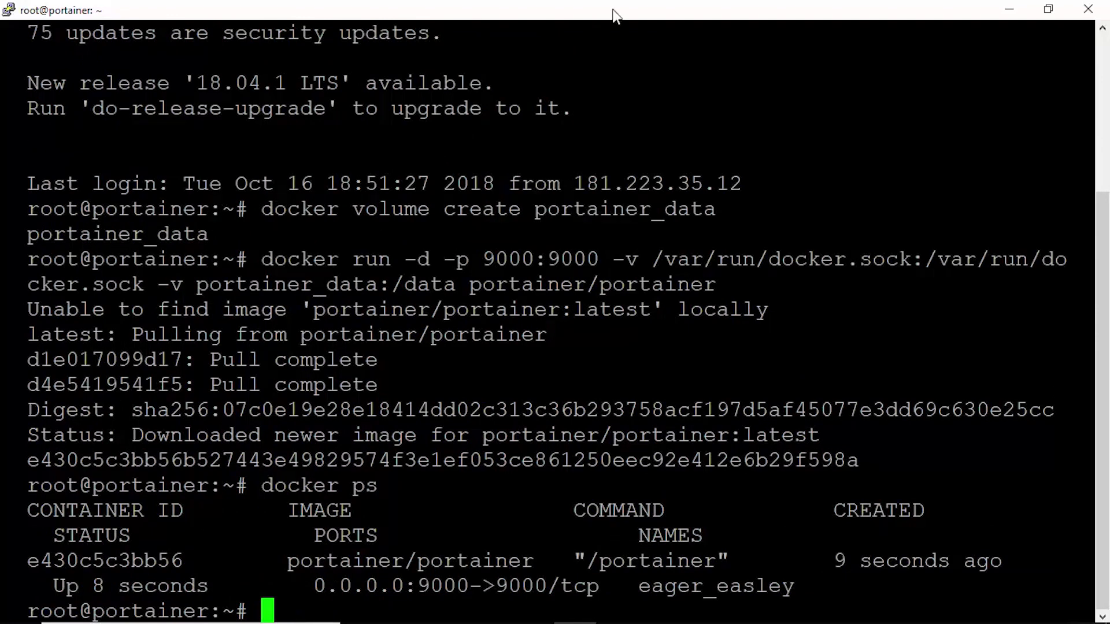
Copy the portainer server's IP address from the Vultr server list in Chrome and open 149.28.200.91:9000 in a new tab.
click(617, 606)
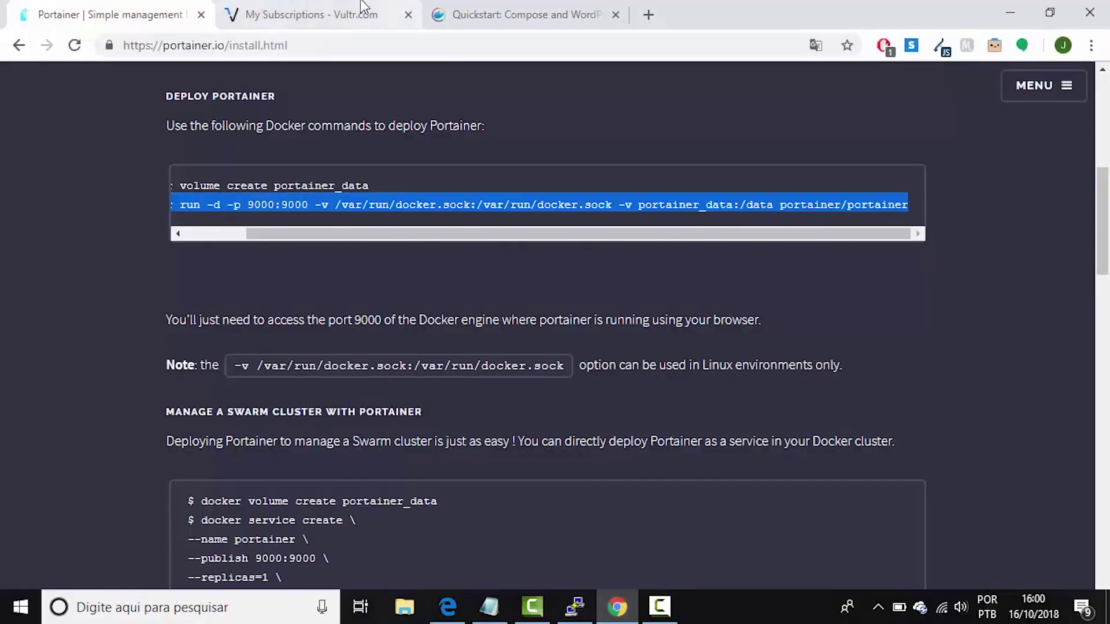
click(324, 13)
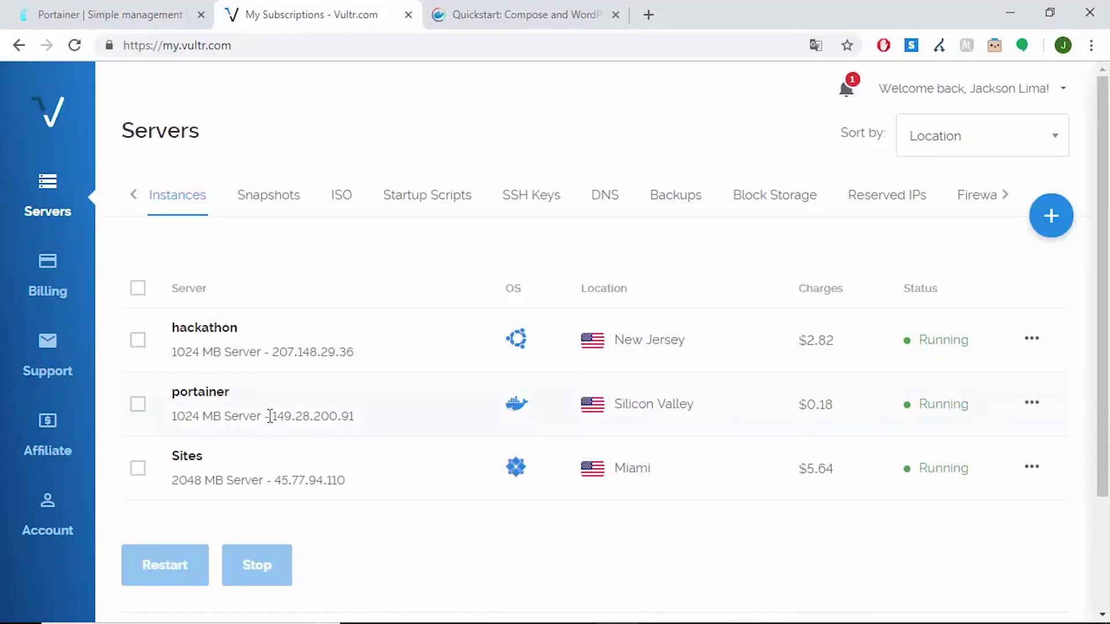
drag(273, 416, 355, 417)
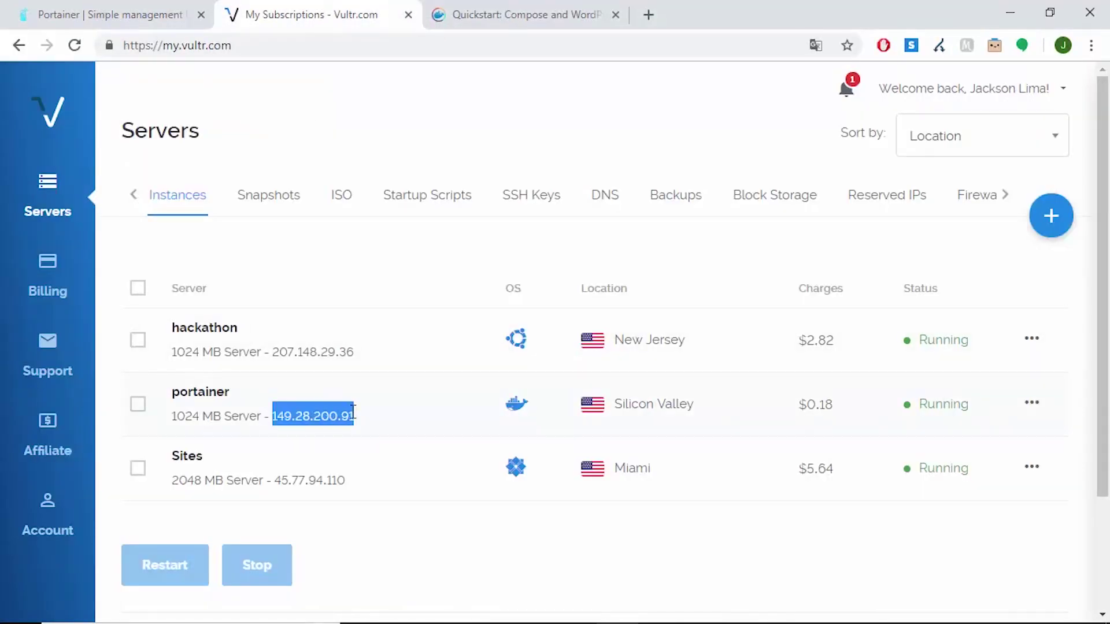
click(648, 14)
key(ctrl+v)
text(:9)
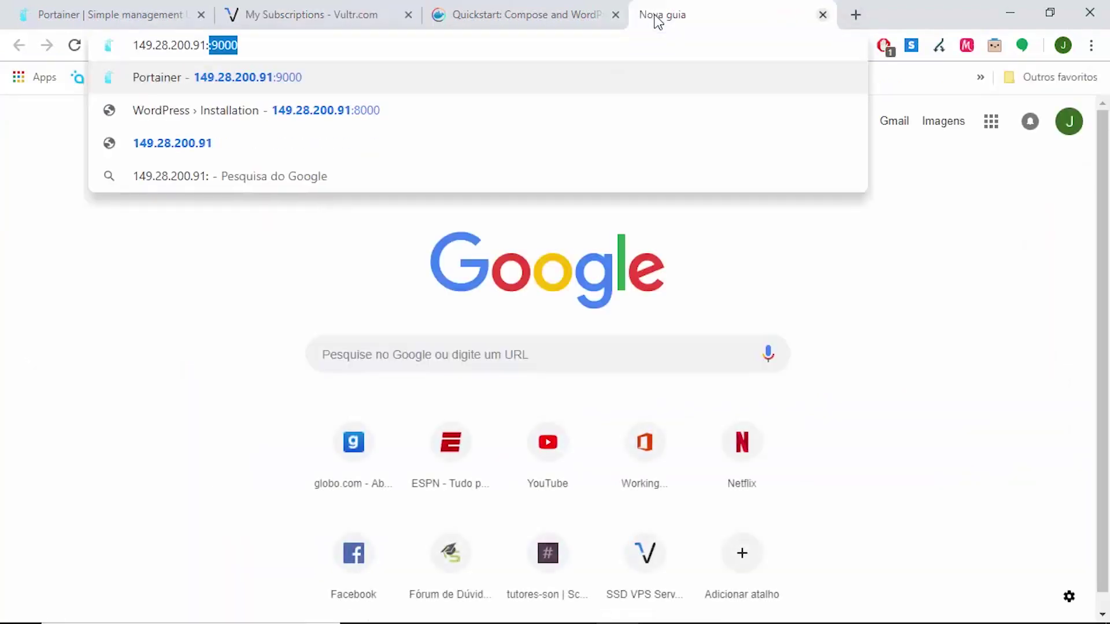
text(000)
key(Return)
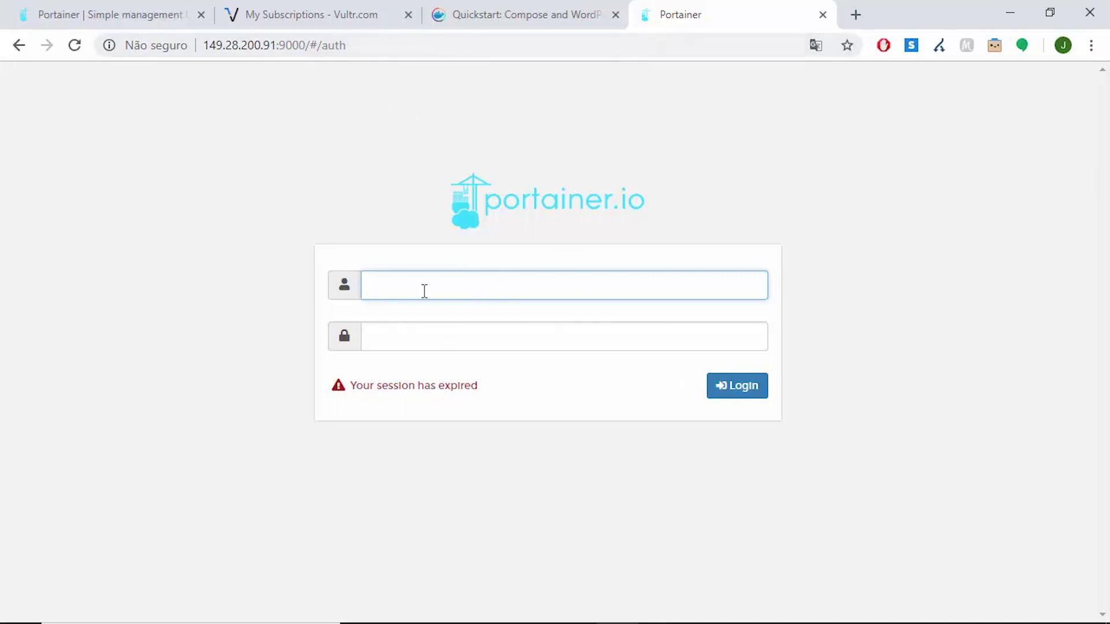
Shorten the Portainer login page's address to 149.28.200.91:9000/ and load it again.
click(386, 46)
key(End)
key(ctrl+shift+Left)
key(BackSpace)
key(BackSpace)
key(BackSpace)
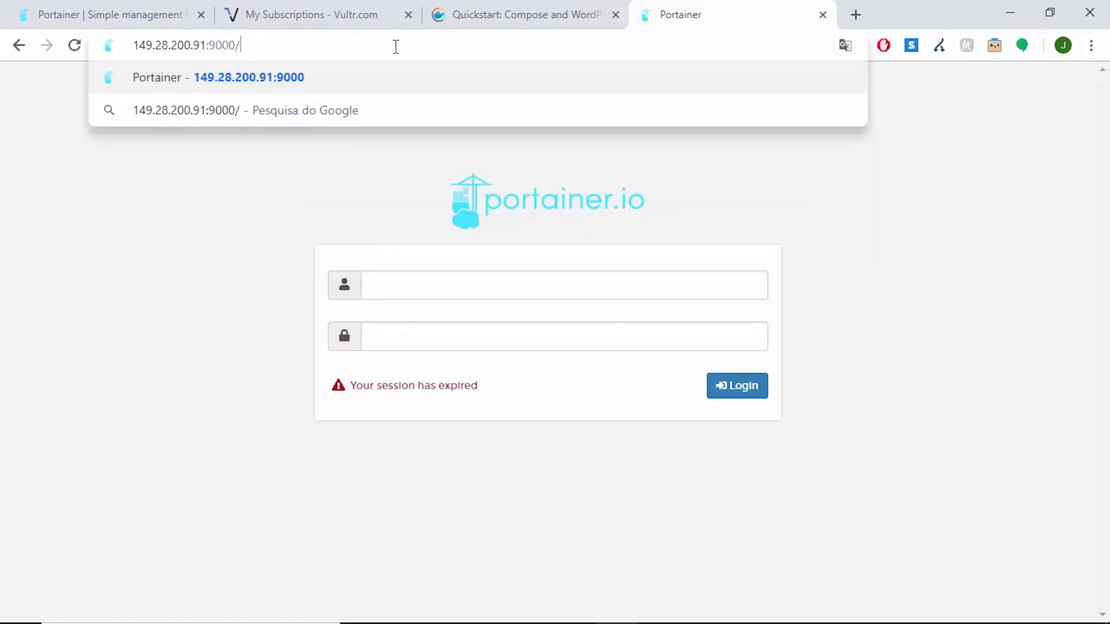
key(Return)
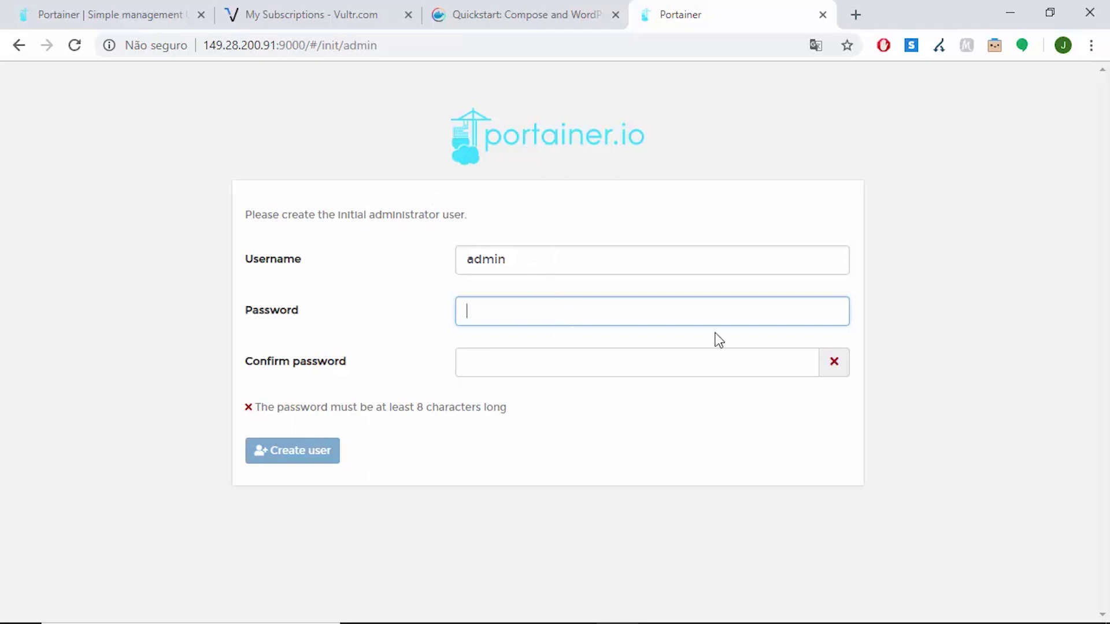
Enter and confirm the password for the initial administrator user admin, and create the user.
text(••••••••••••••••••)
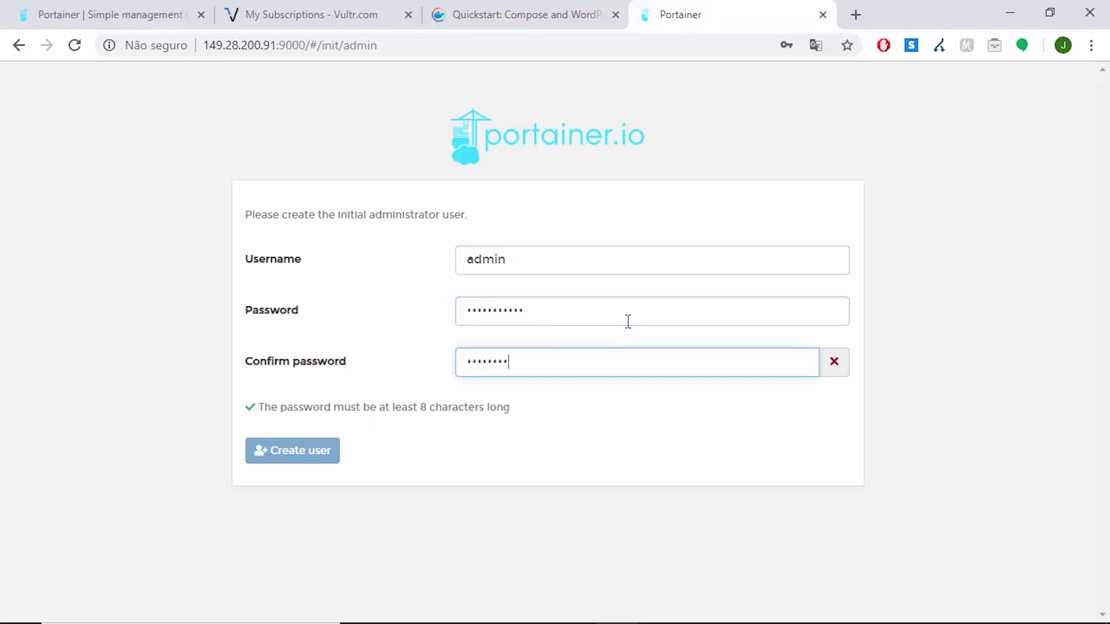
text(•••)
click(303, 457)
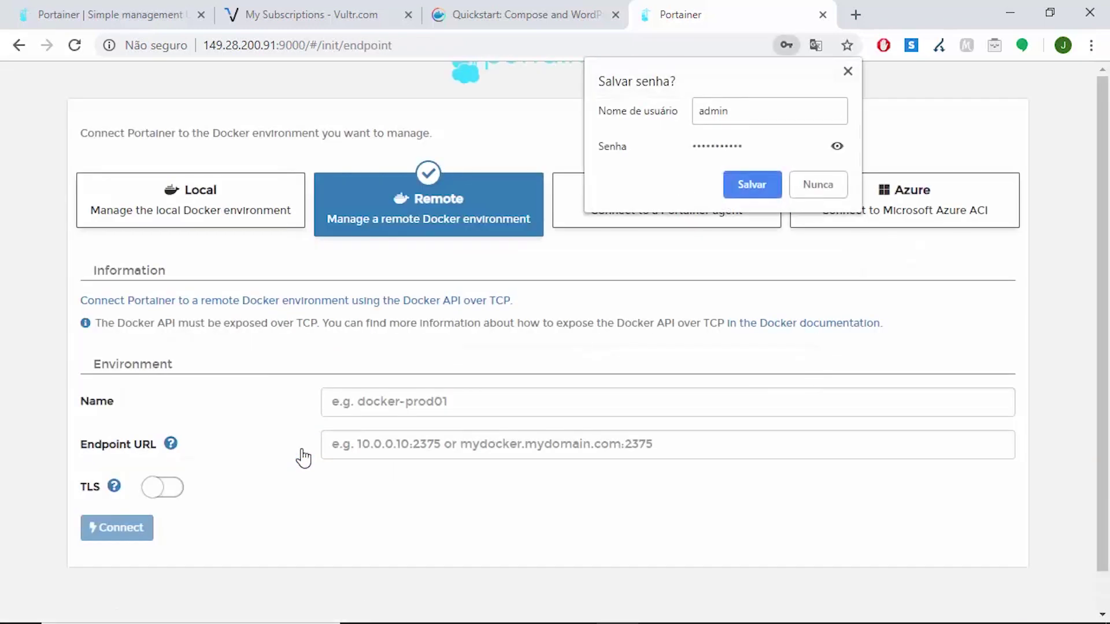
Dismiss the browser's save-password prompt and connect Portainer to the Local Docker environment.
click(847, 75)
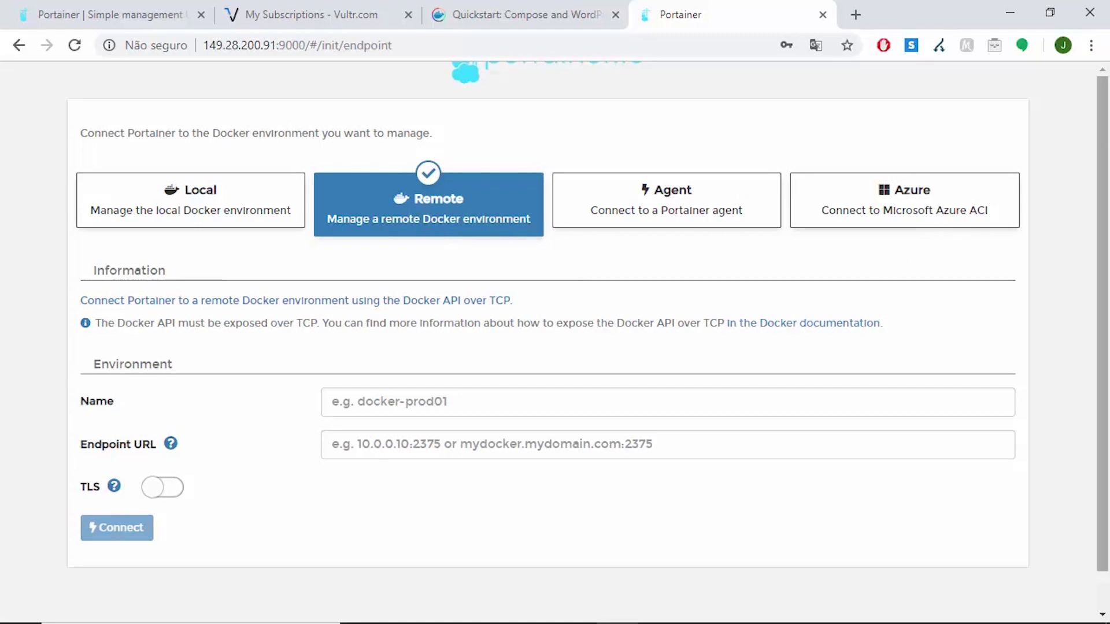
scroll(1087, 324, down, 1)
scroll(1088, 323, up, 1)
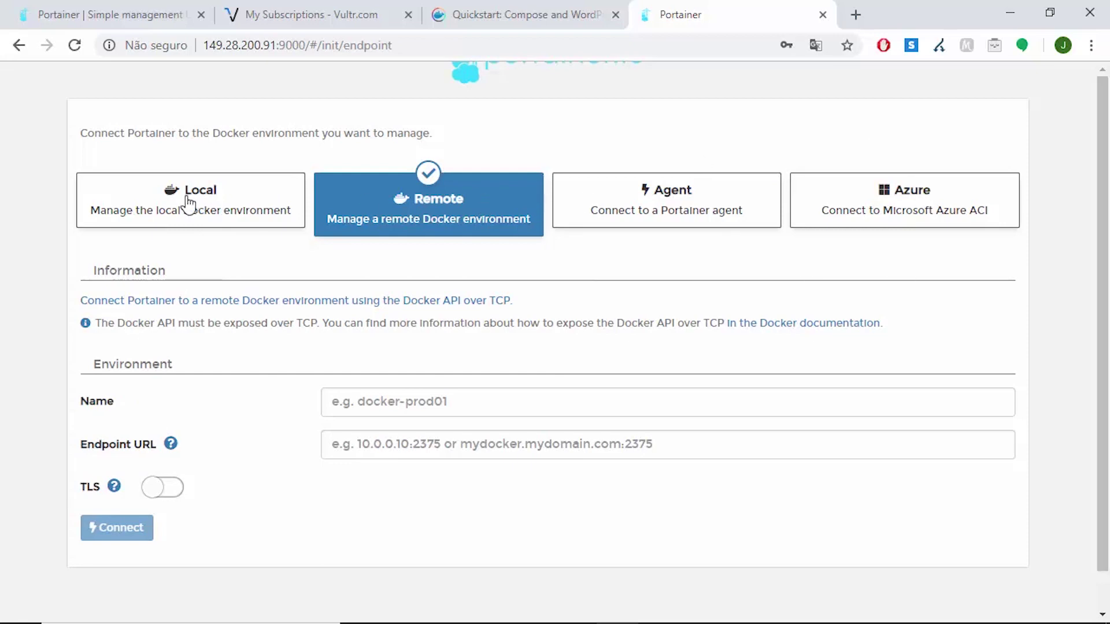
click(153, 204)
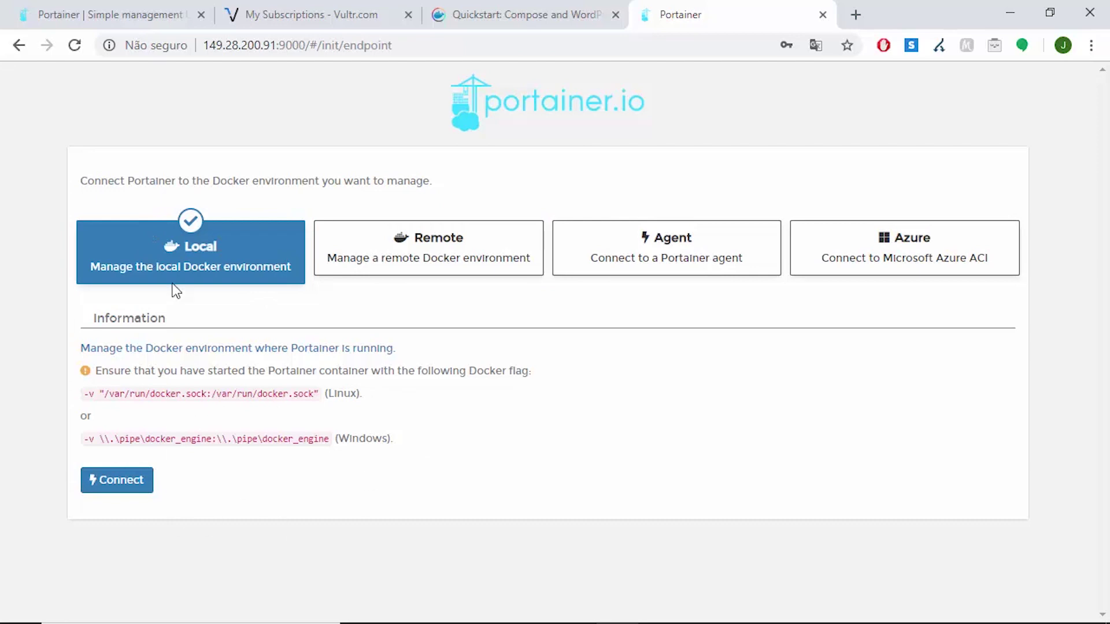
click(123, 481)
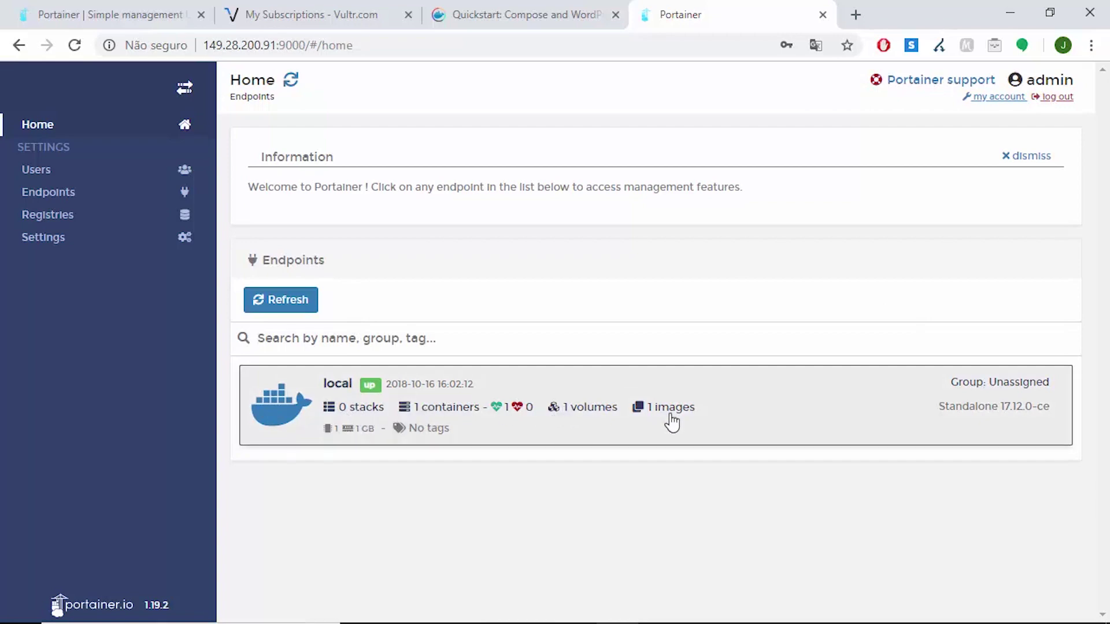
Open the local endpoint and look through its image, container and volume lists, returning to the dashboard.
click(439, 413)
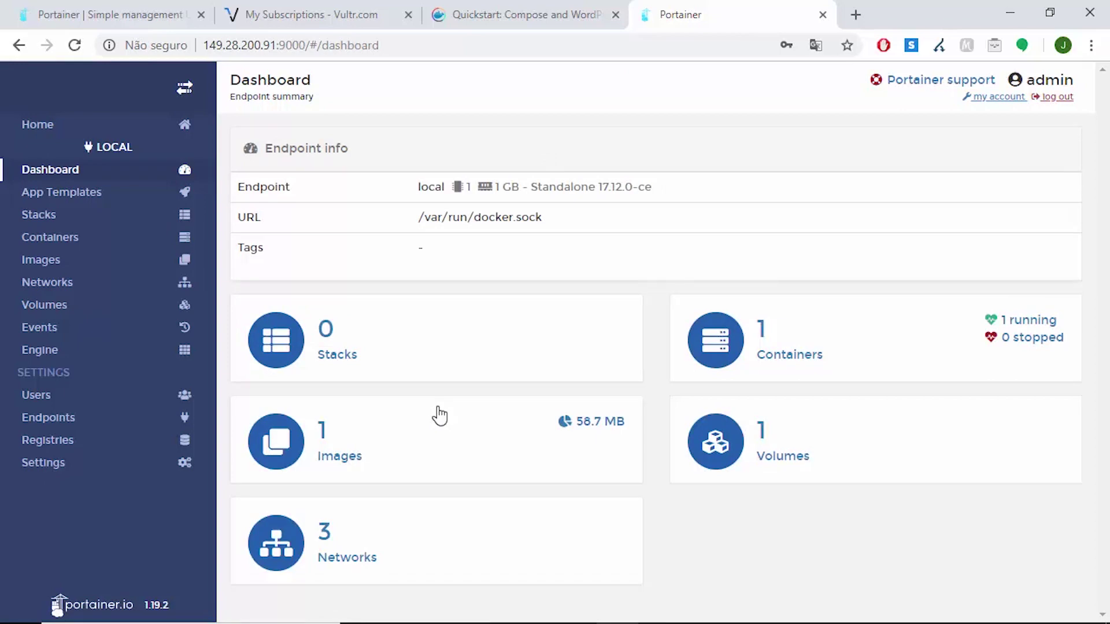
click(354, 438)
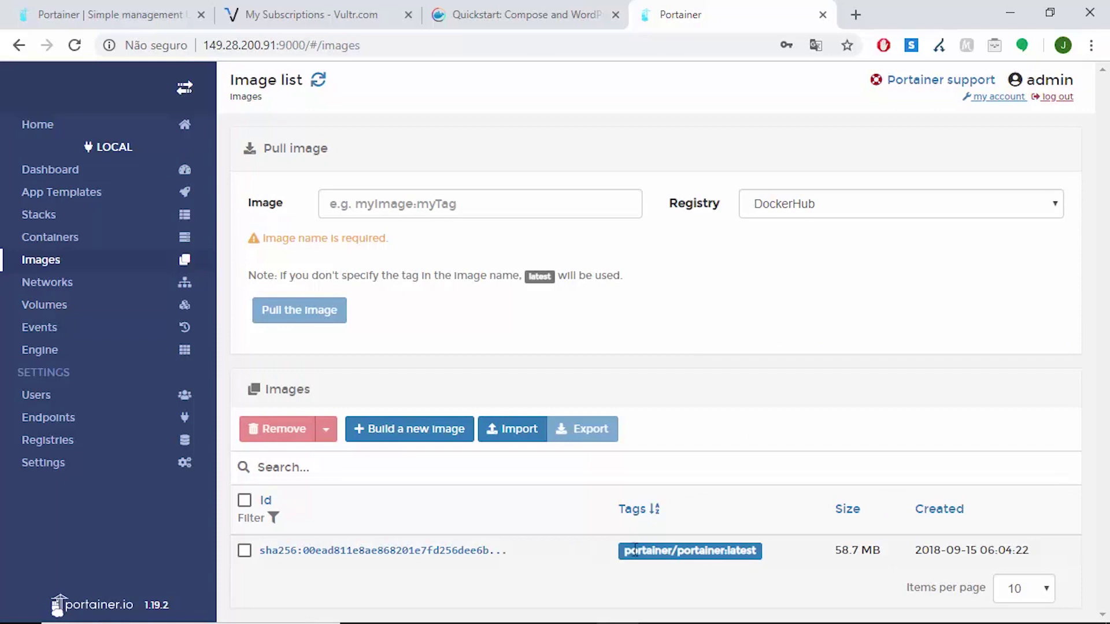
click(56, 169)
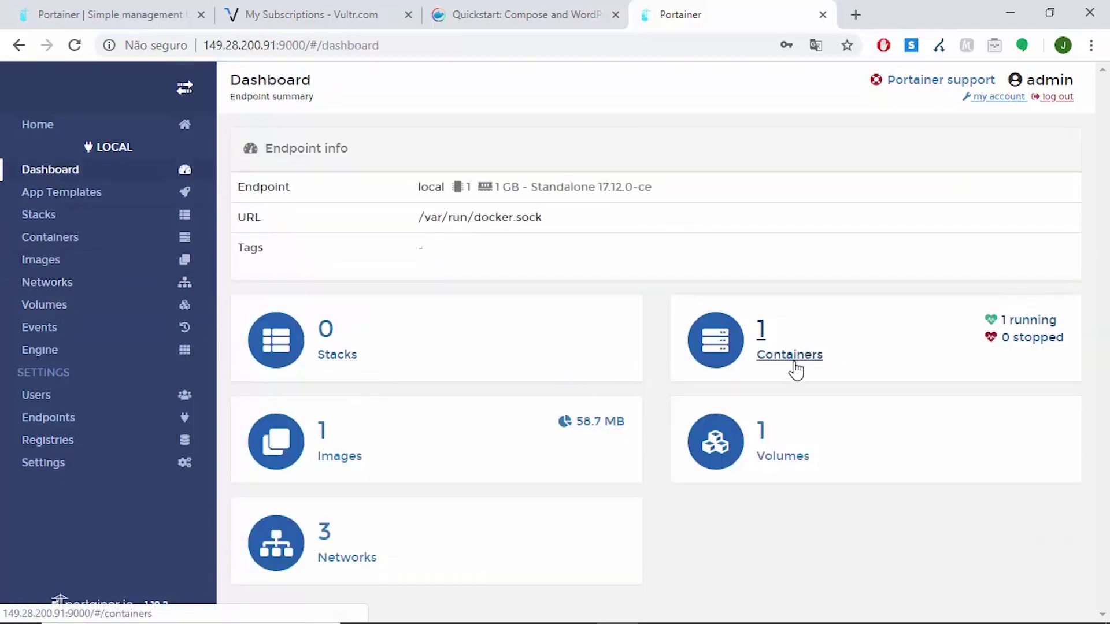
click(795, 367)
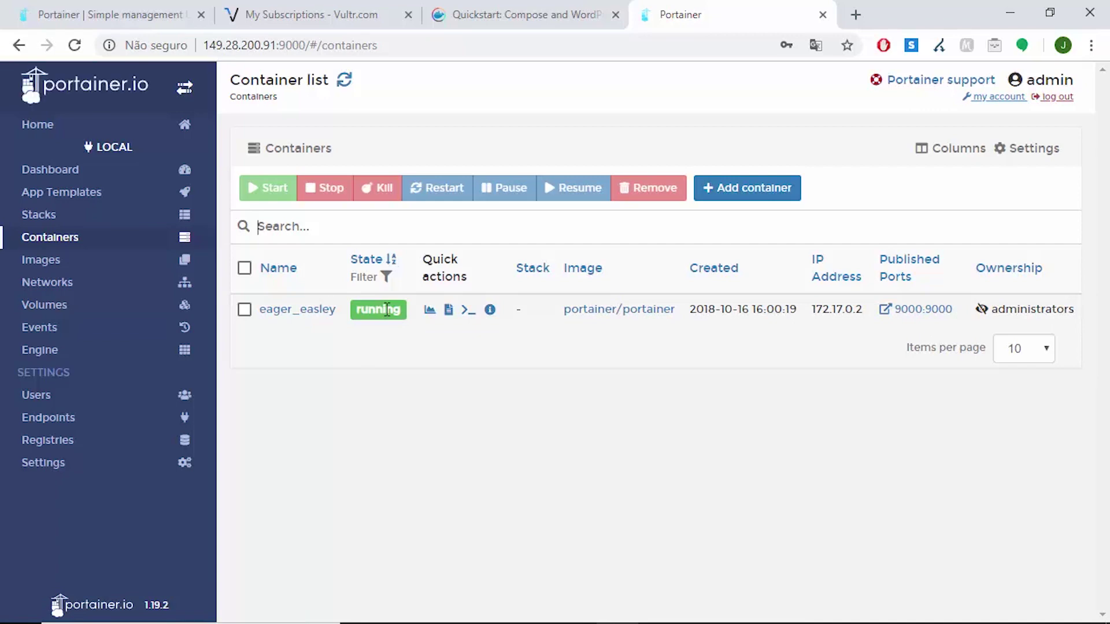
click(104, 181)
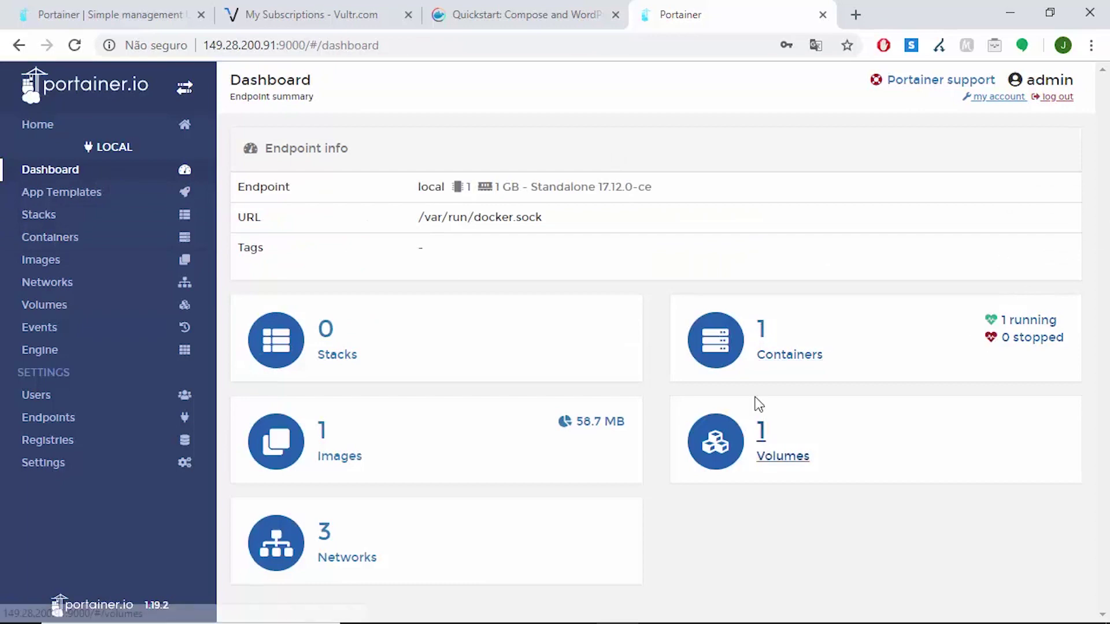
click(792, 445)
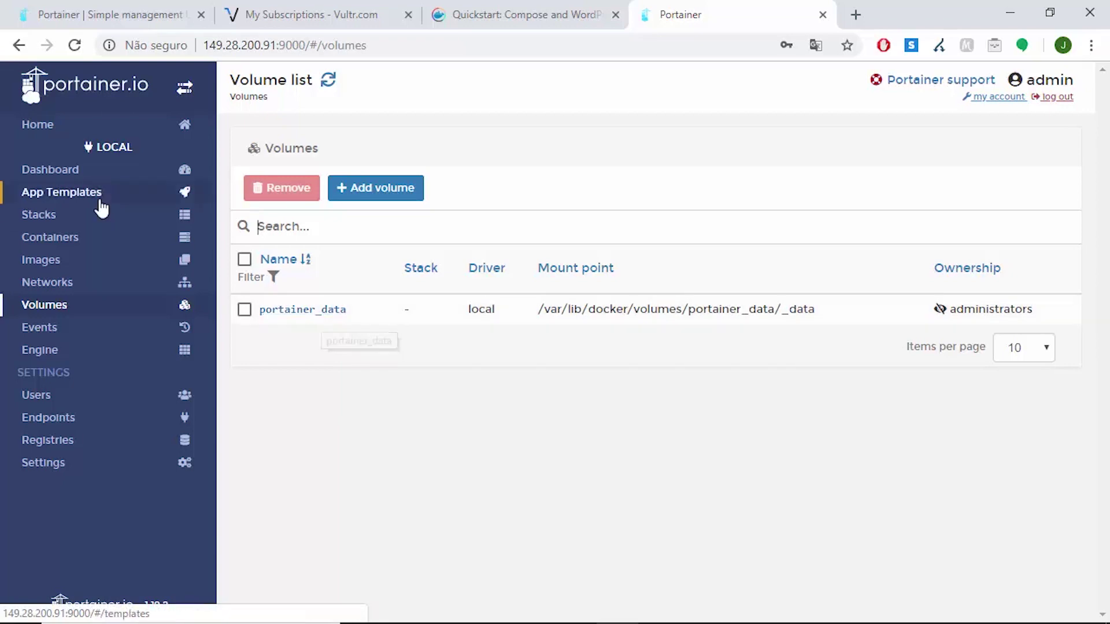
click(70, 172)
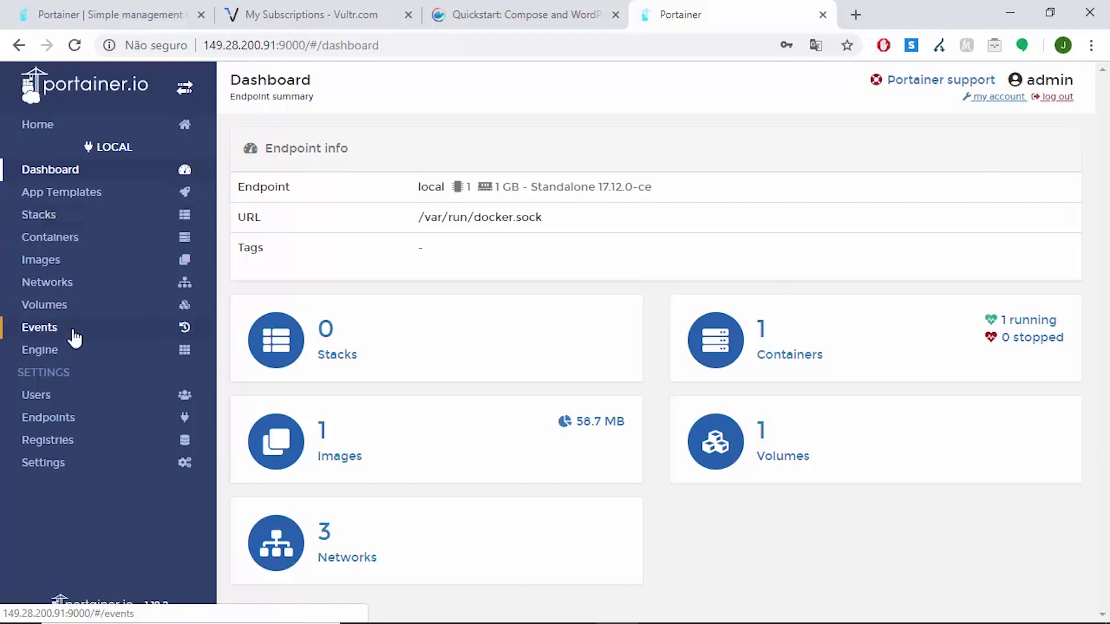
Start a new stack in the local endpoint and name it wordpress.
click(61, 224)
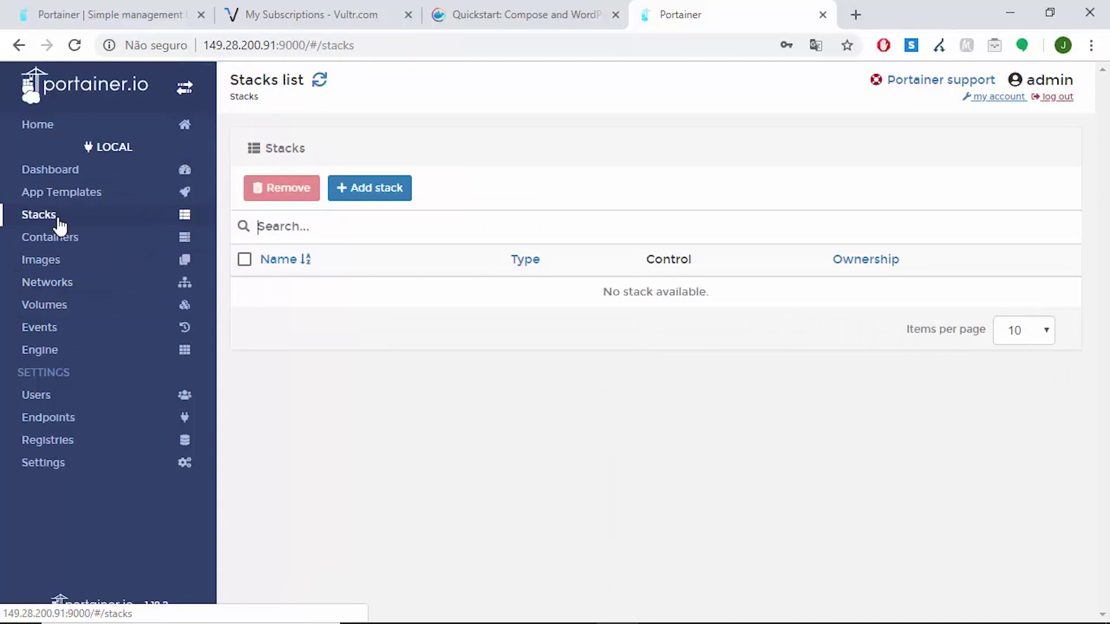
click(396, 197)
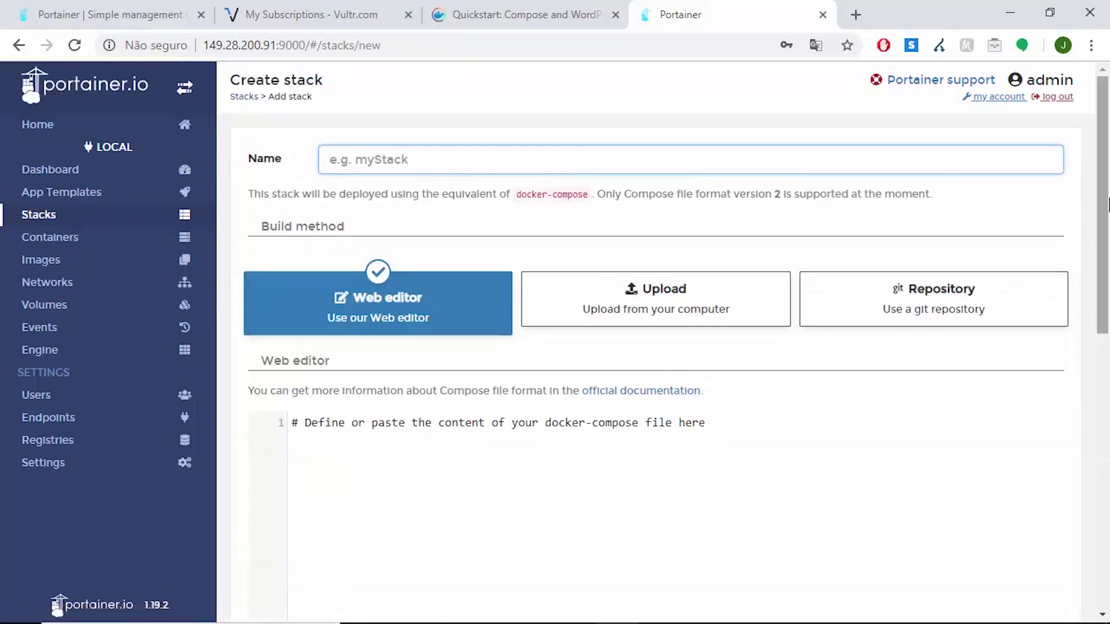
scroll(1108, 203, down, 1)
scroll(1108, 203, up, 1)
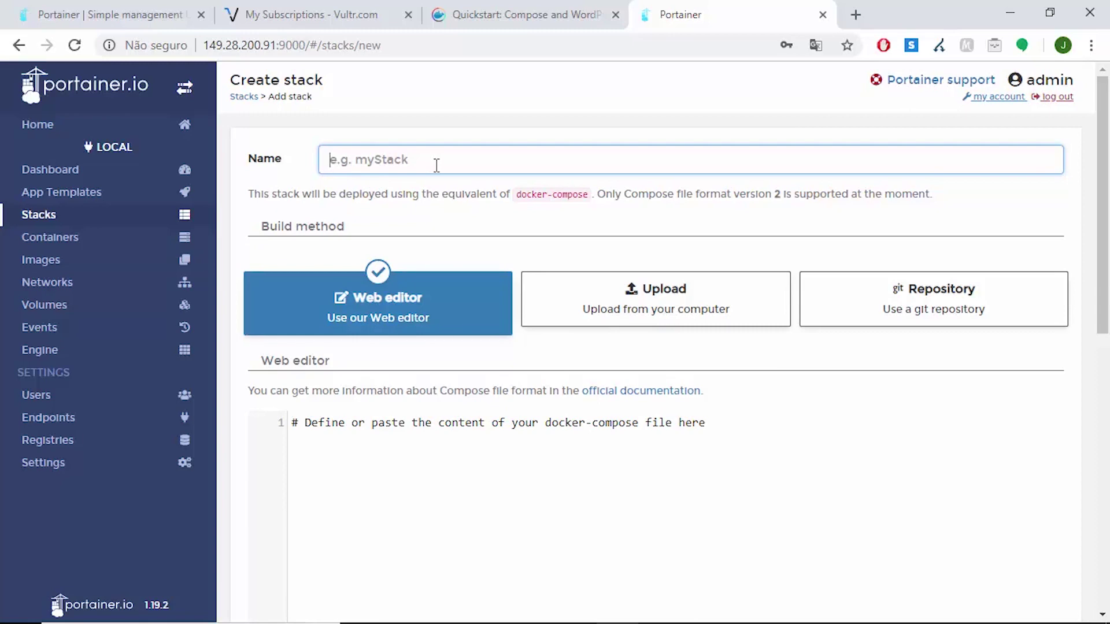
text(wordpress)
Copy the complete docker-compose example from the Docker docs WordPress quickstart and paste it into the new stack's web editor.
click(518, 17)
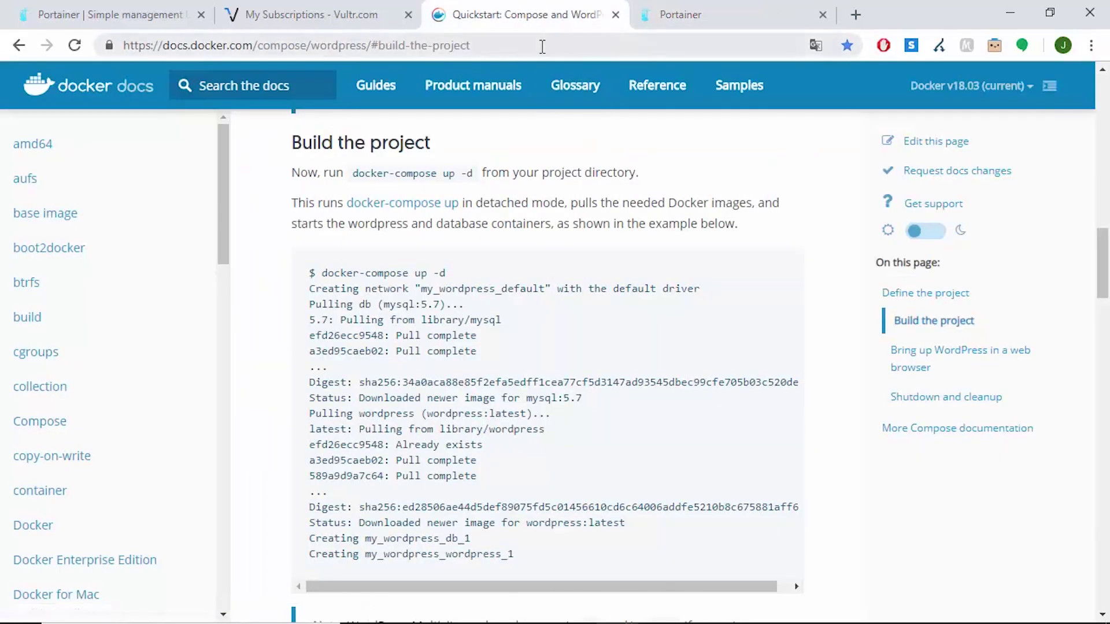
scroll(1108, 116, up, 4)
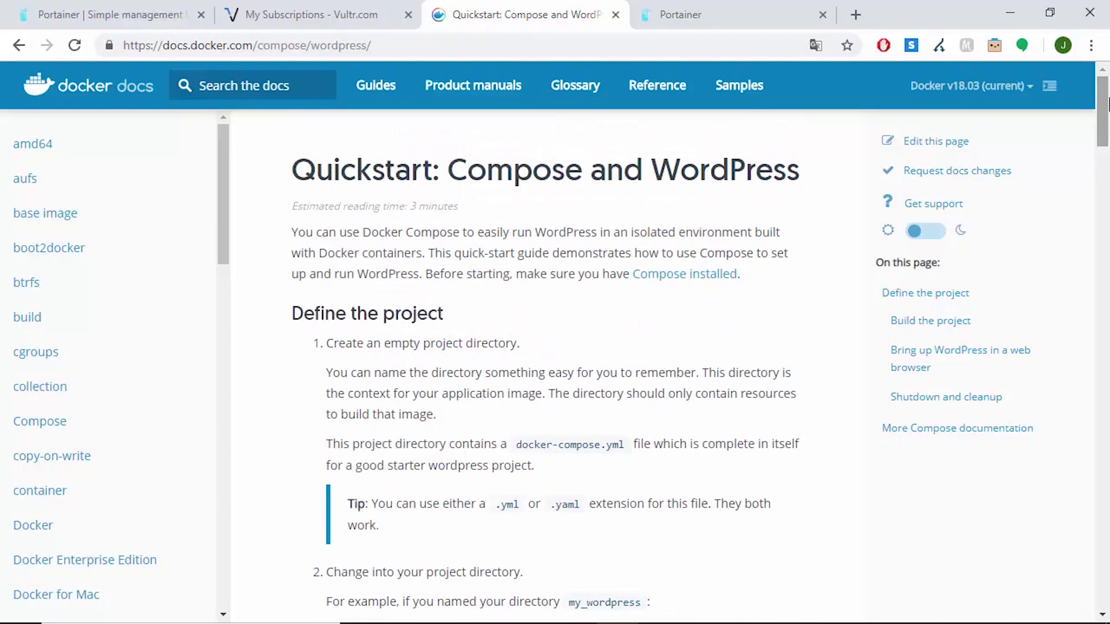
drag(1108, 101, 1108, 179)
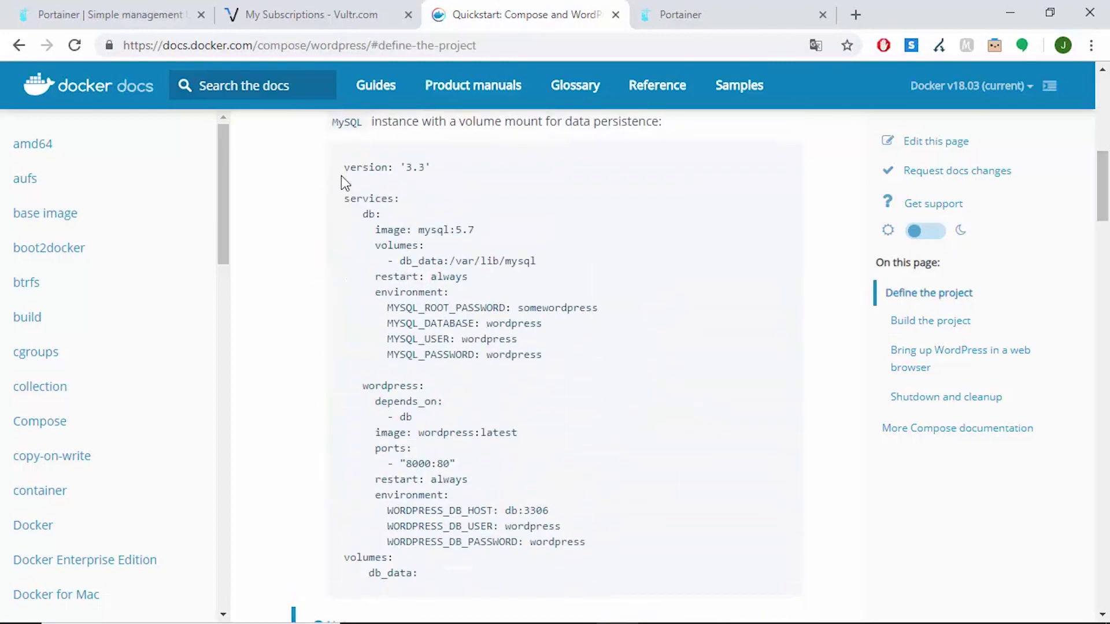
drag(344, 168, 448, 572)
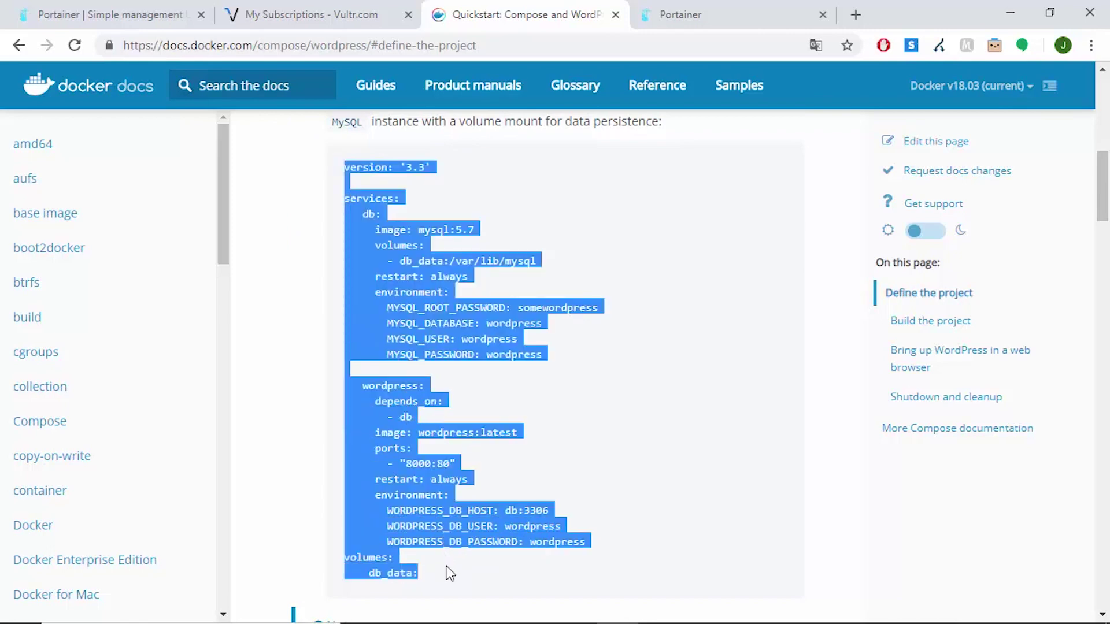
right_click(372, 401)
click(384, 407)
click(145, 14)
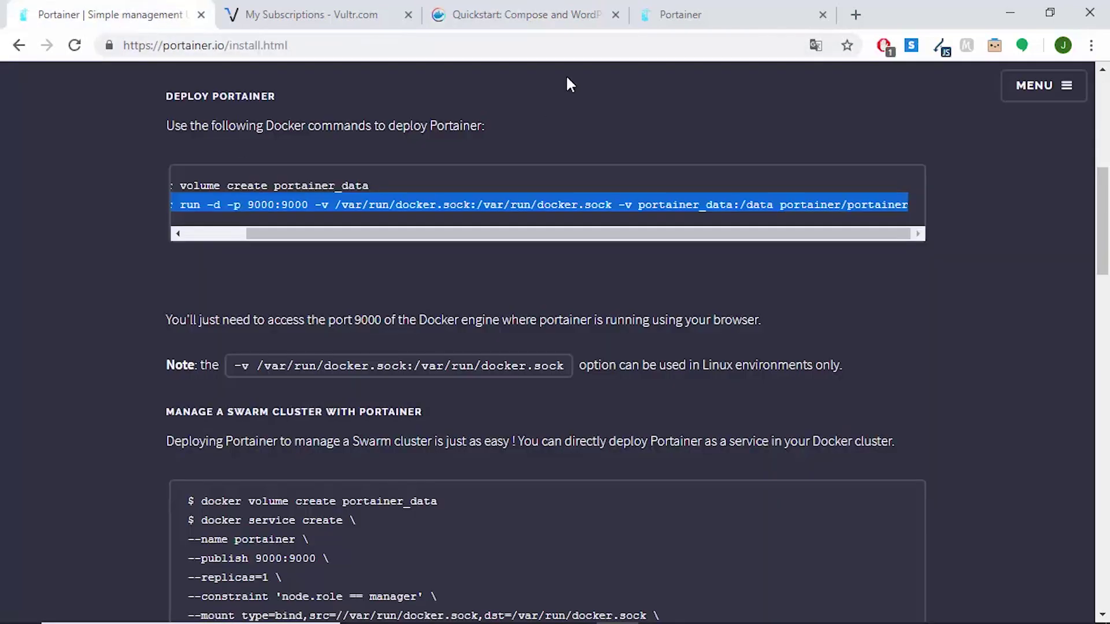
click(670, 14)
key(Tab)
key(ctrl+v)
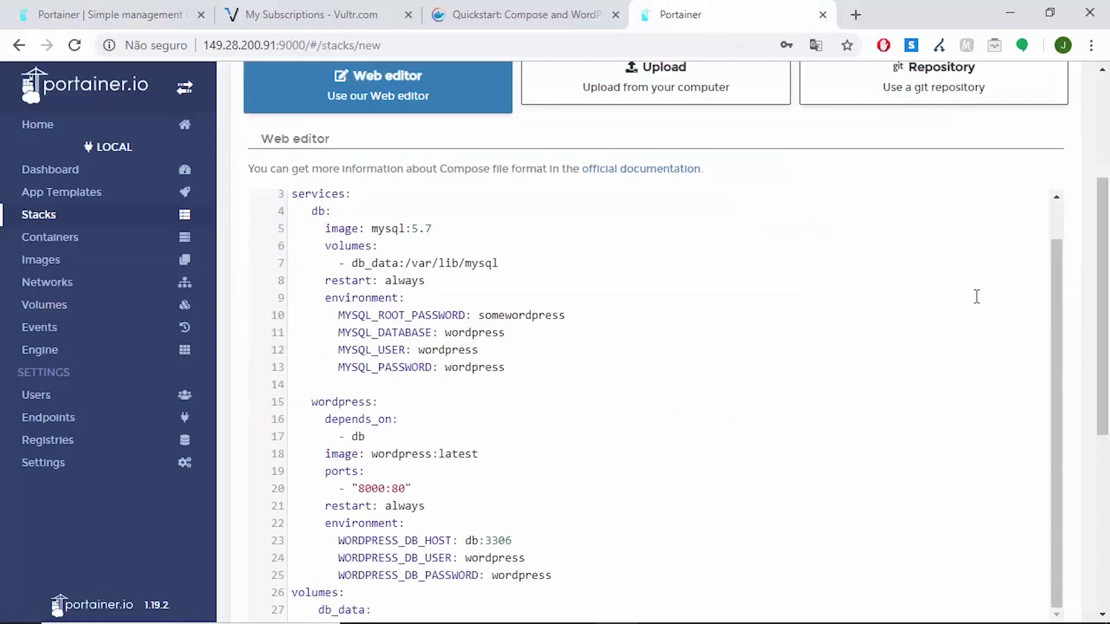
Set the Compose file version on line 1 of the stack definition to '2'.
scroll(1059, 227, up, 2)
click(379, 201)
key(BackSpace)
key(BackSpace)
key(BackSpace)
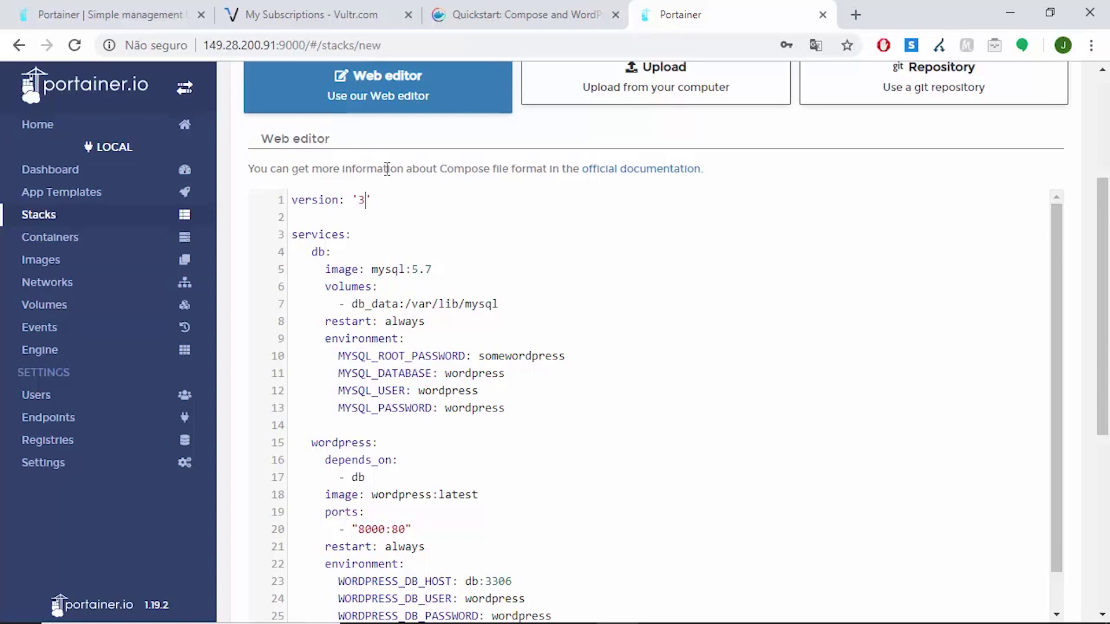
text(2)
Review the db and wordpress services in the stack definition, including images, volumes and ports, plus the access control options.
click(645, 257)
click(393, 253)
click(459, 266)
click(530, 304)
click(1057, 222)
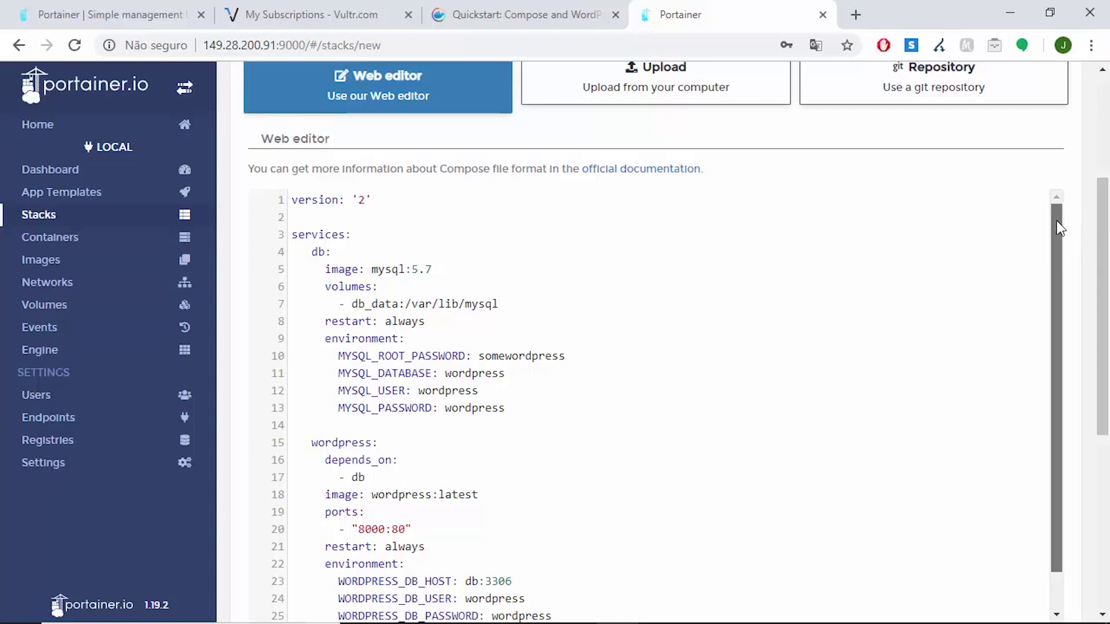
drag(1060, 228, 1058, 263)
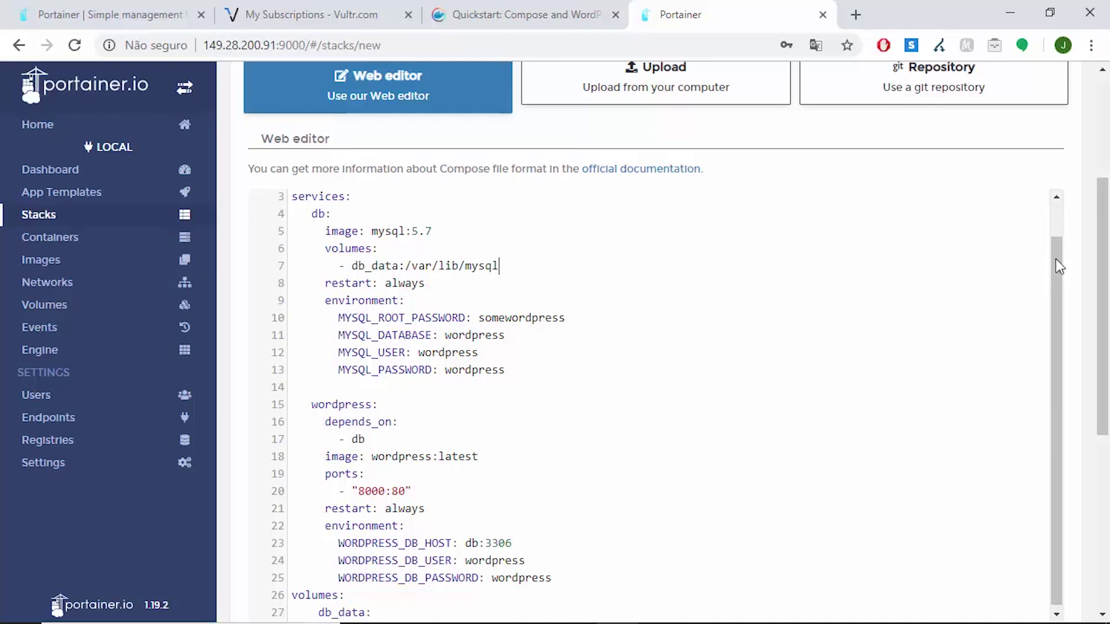
scroll(924, 277, down, 3)
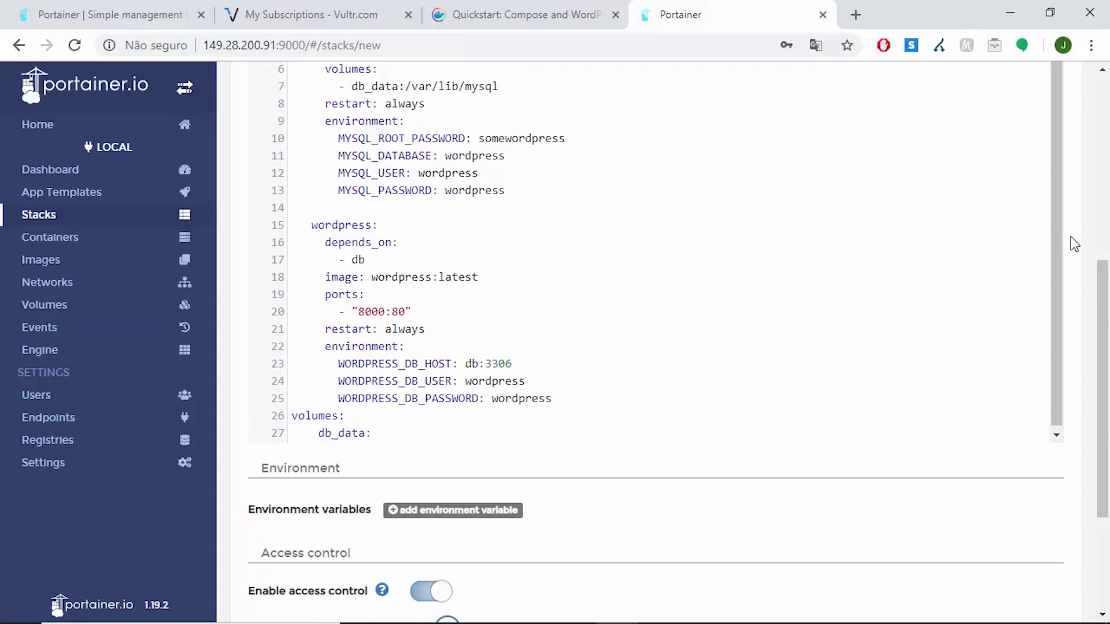
click(526, 281)
click(454, 313)
drag(1108, 397, 1108, 506)
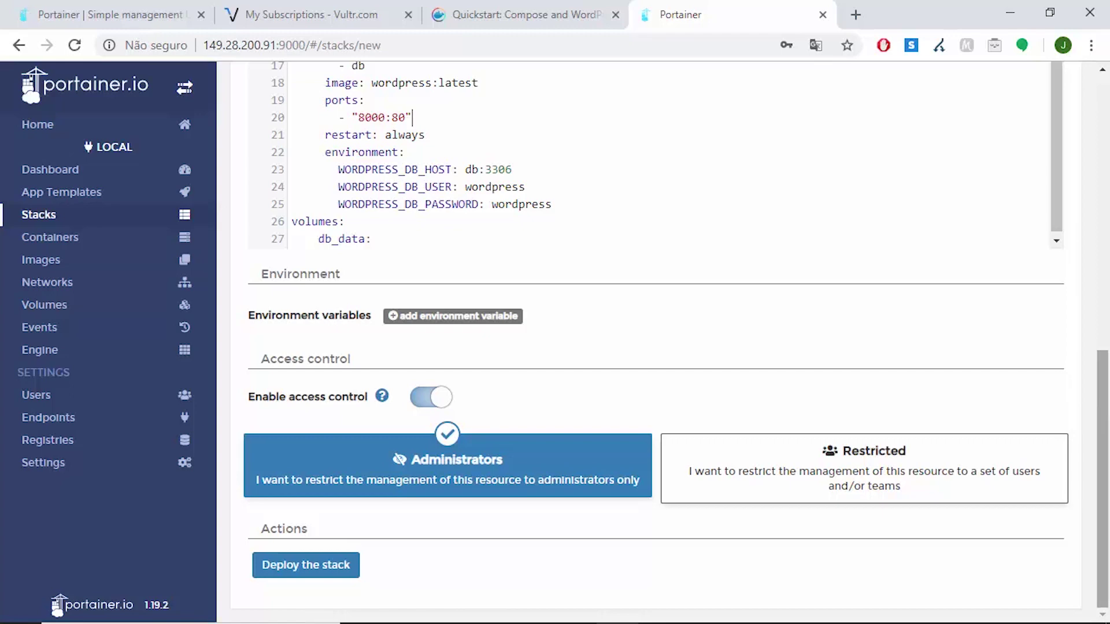
click(1108, 151)
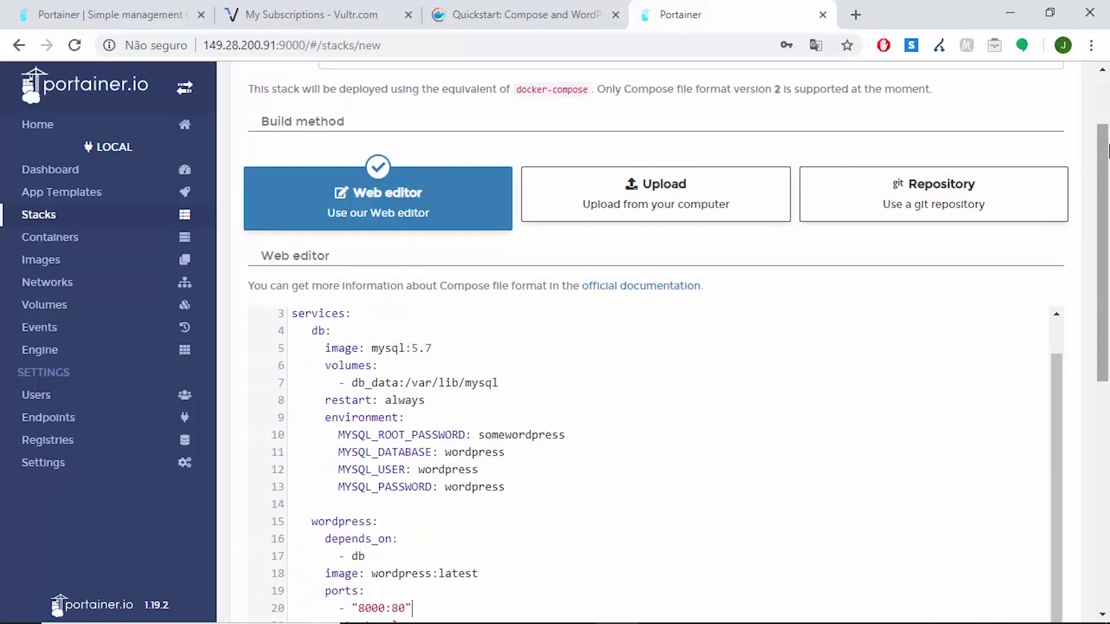
drag(1107, 152, 1108, 386)
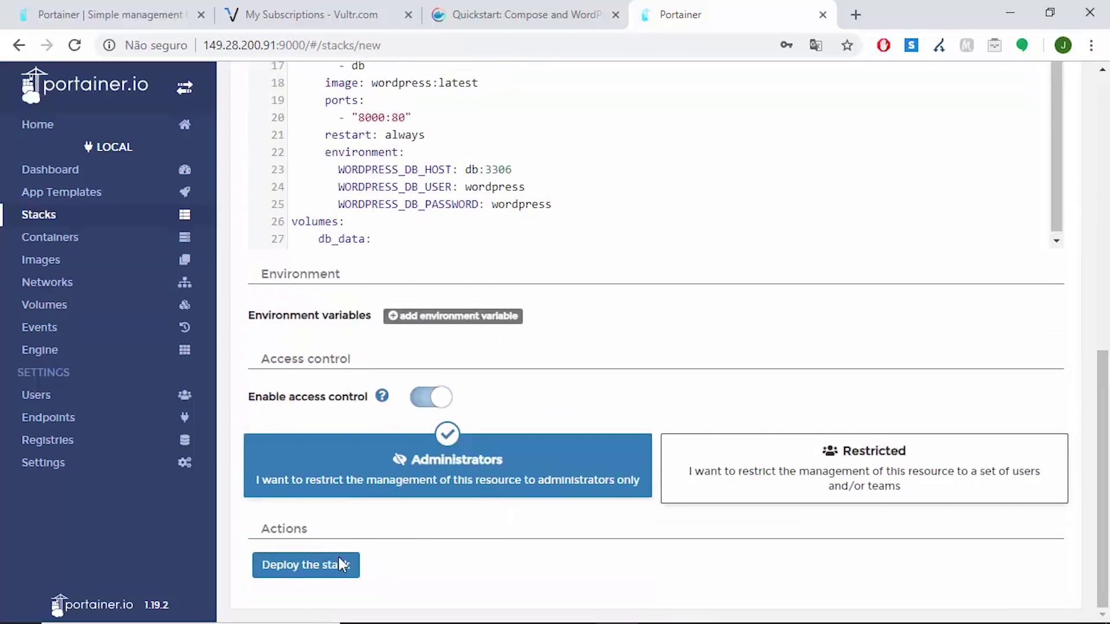
Deploy the wordpress stack with administrators-only access and wait for the deployment to finish.
click(310, 566)
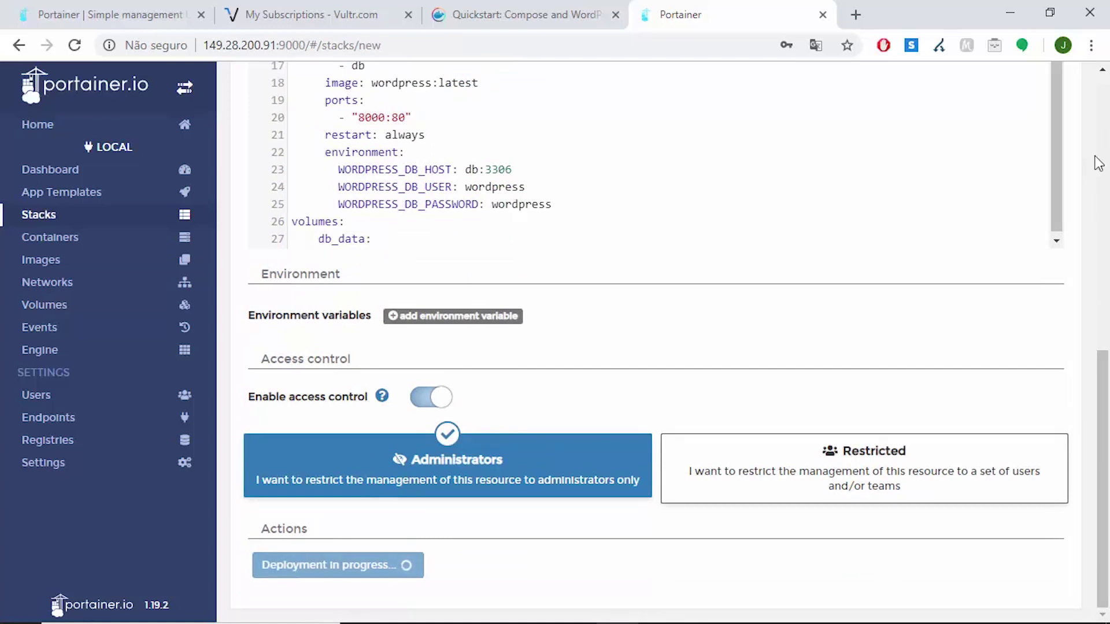
drag(1103, 445, 1109, 236)
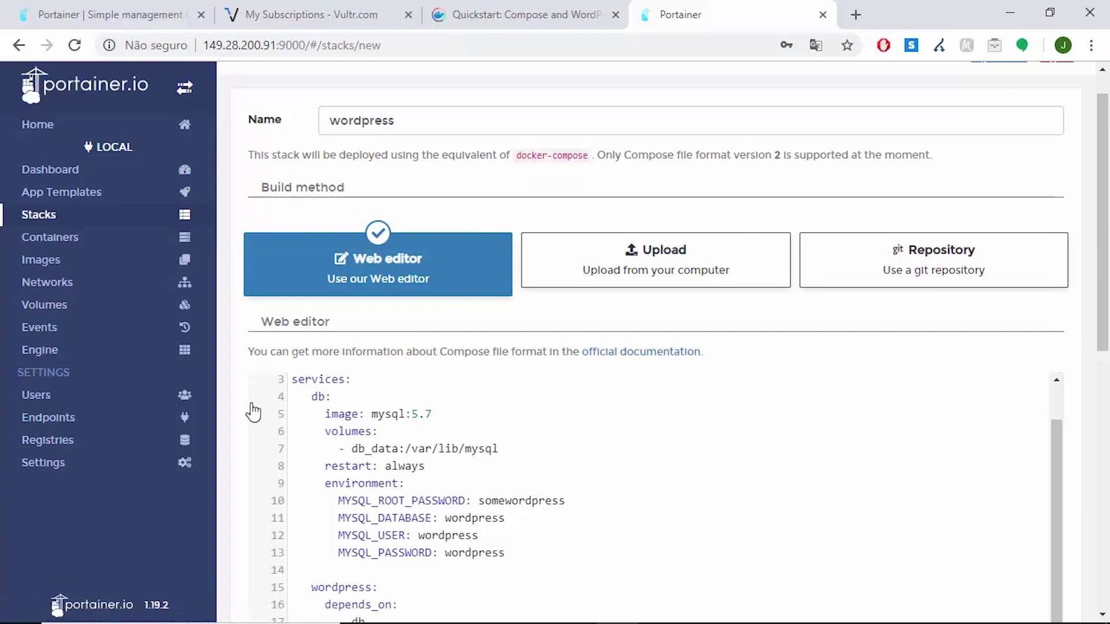
drag(1109, 118, 1108, 393)
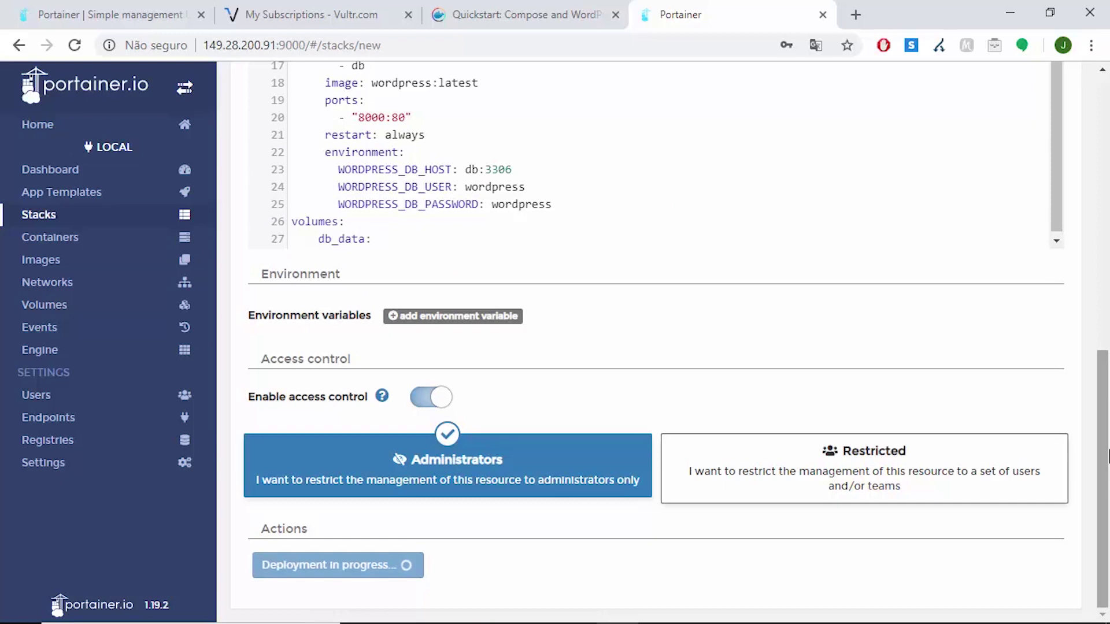
drag(1109, 456, 1108, 401)
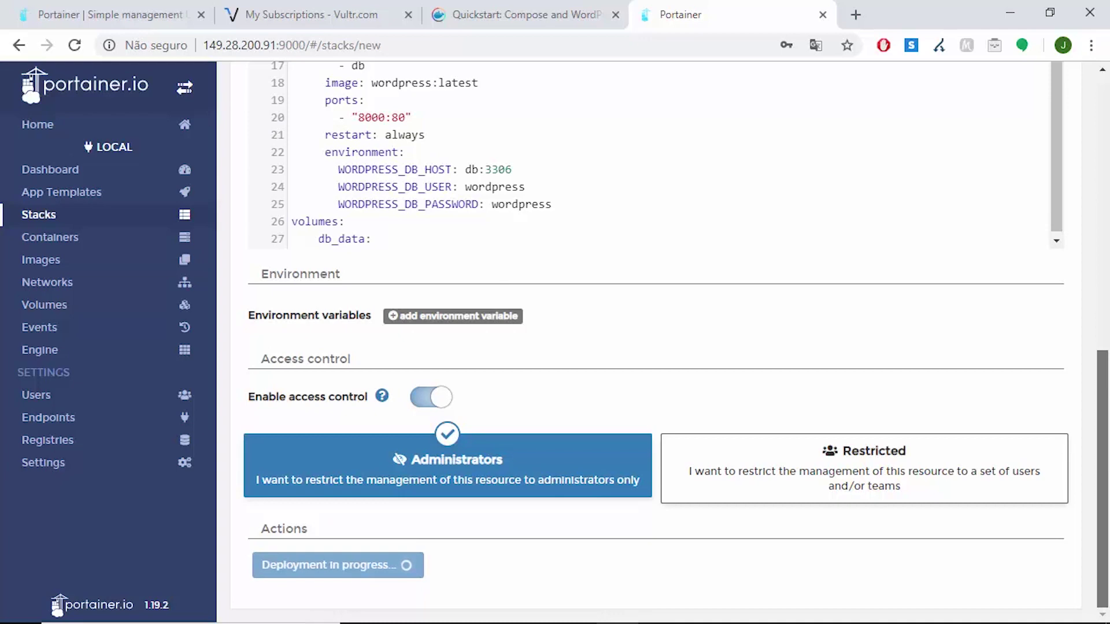
drag(1108, 367, 1108, 92)
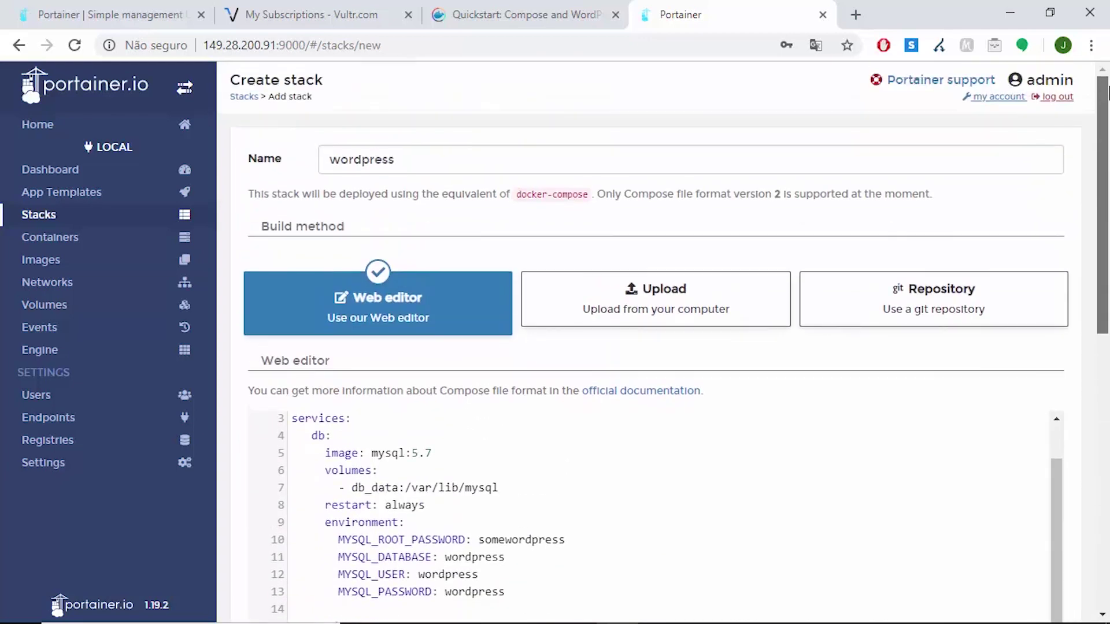
drag(1108, 122, 1108, 398)
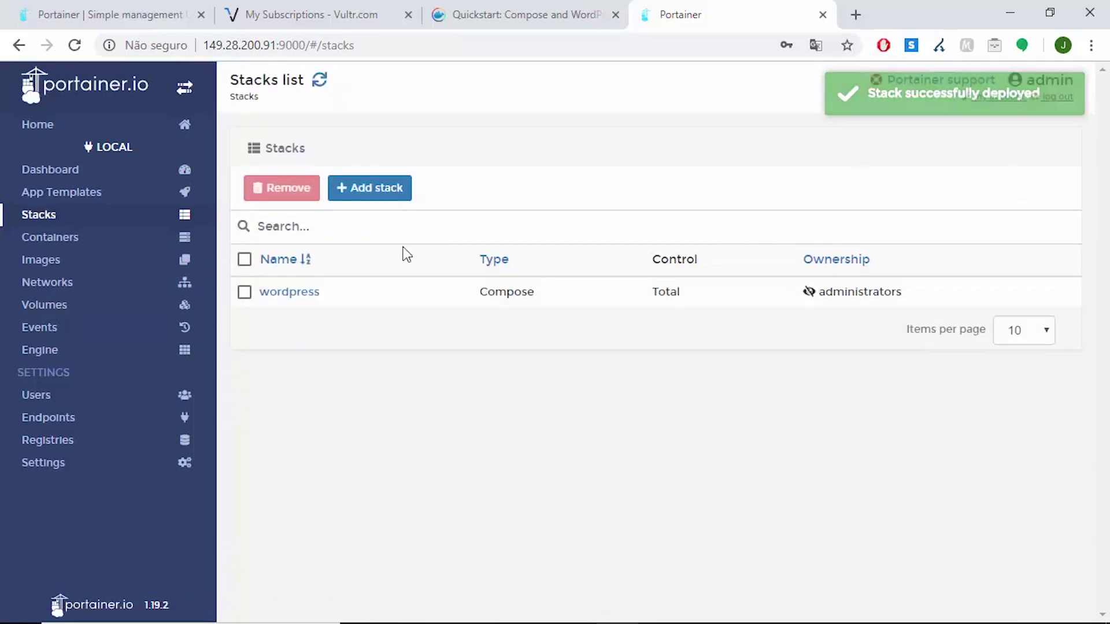
Open the deployed WordPress site at 149.28.200.91:8000 in a new tab, using the wordpress stack's published port and the portainer server's IP from Vultr.
click(290, 292)
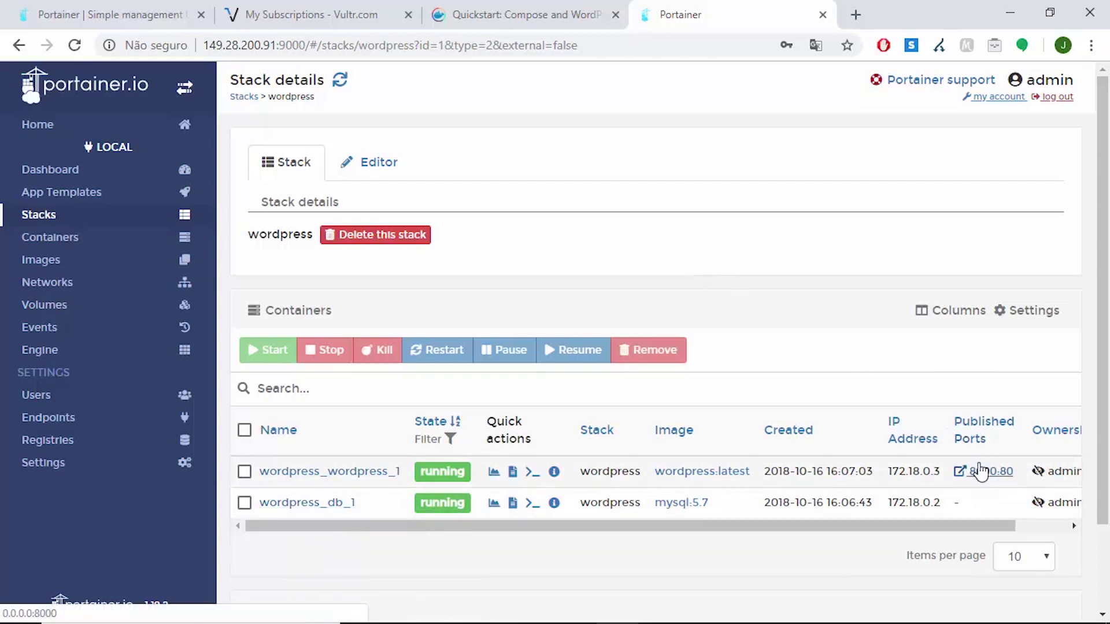
click(338, 11)
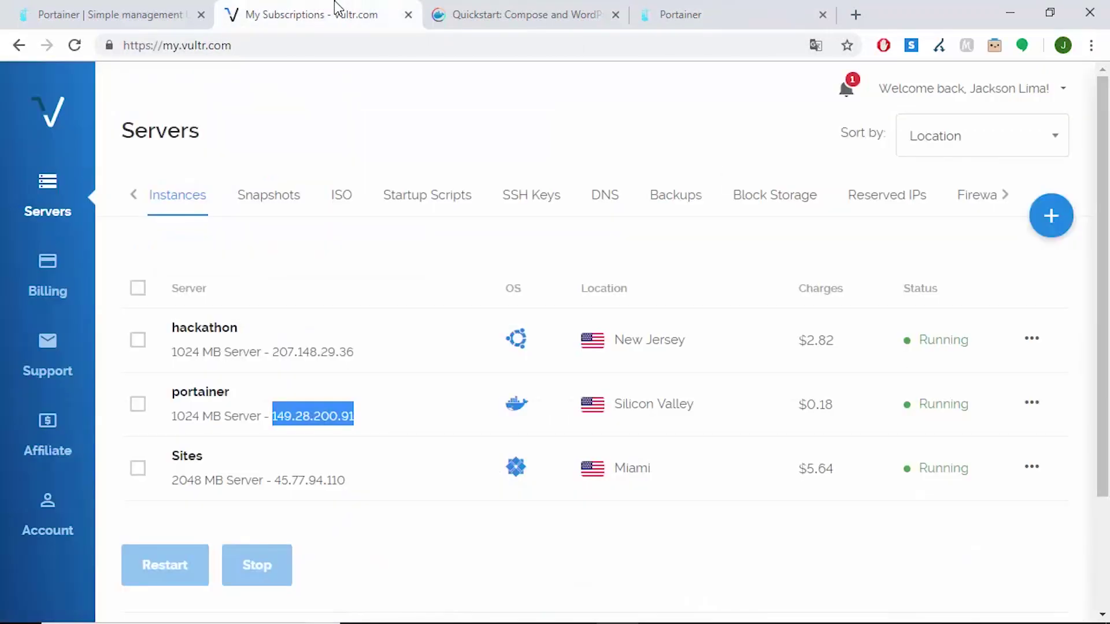
right_click(346, 412)
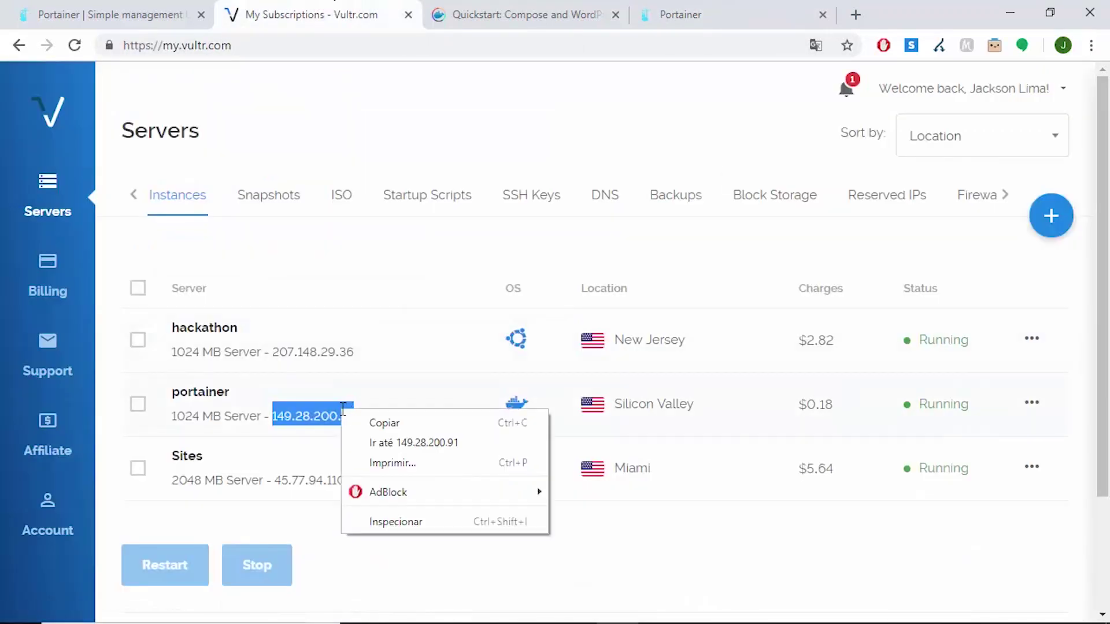
click(377, 423)
click(856, 14)
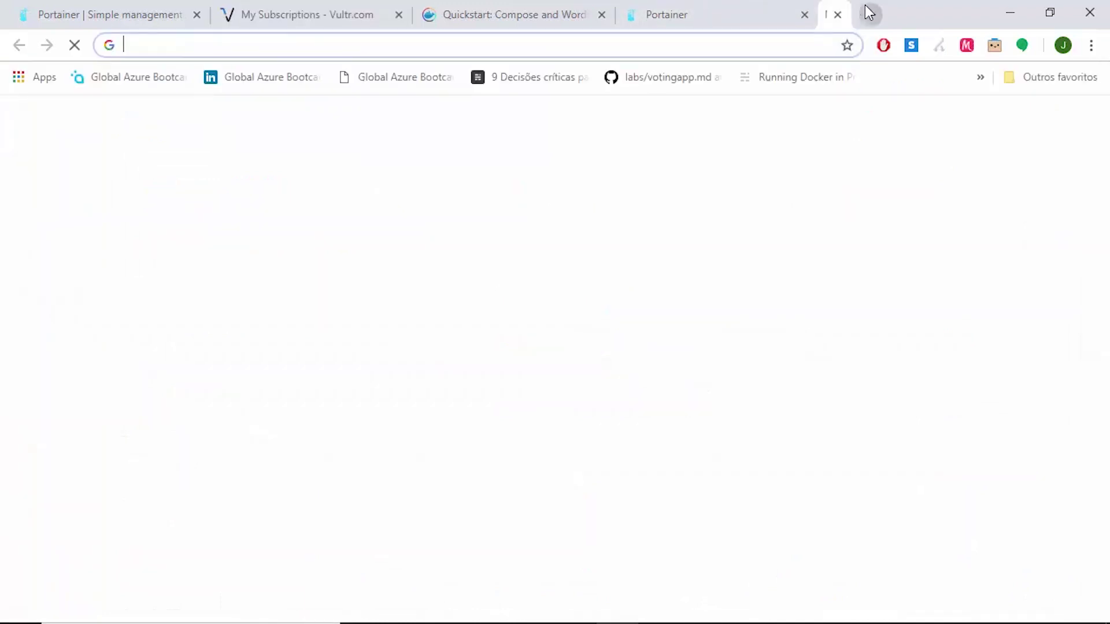
text(149.28.200.91)
text(:)
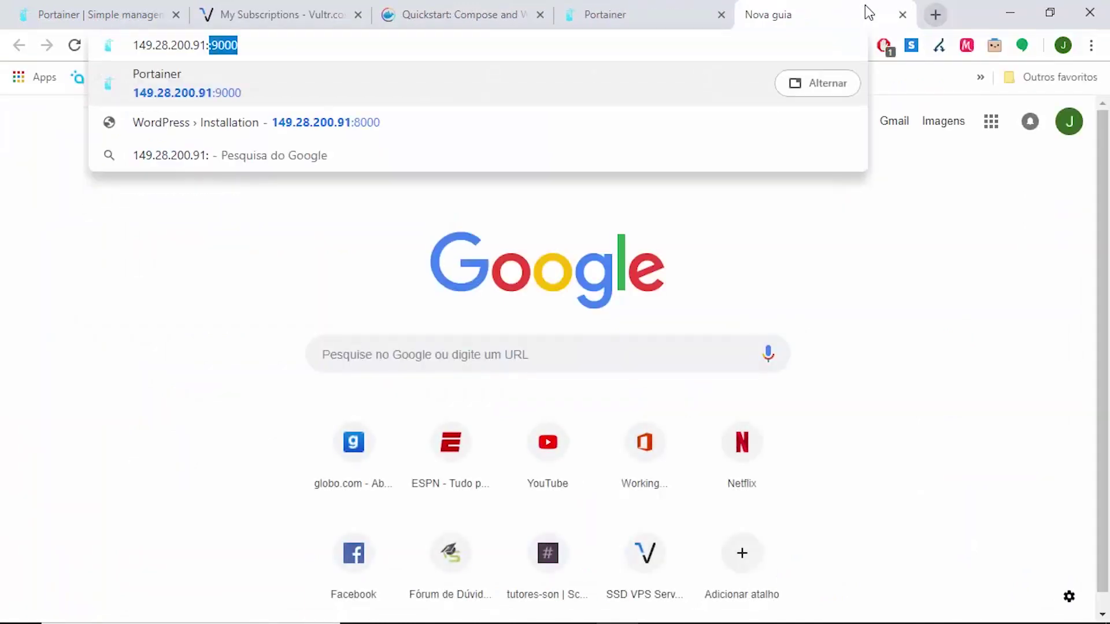
text(8000)
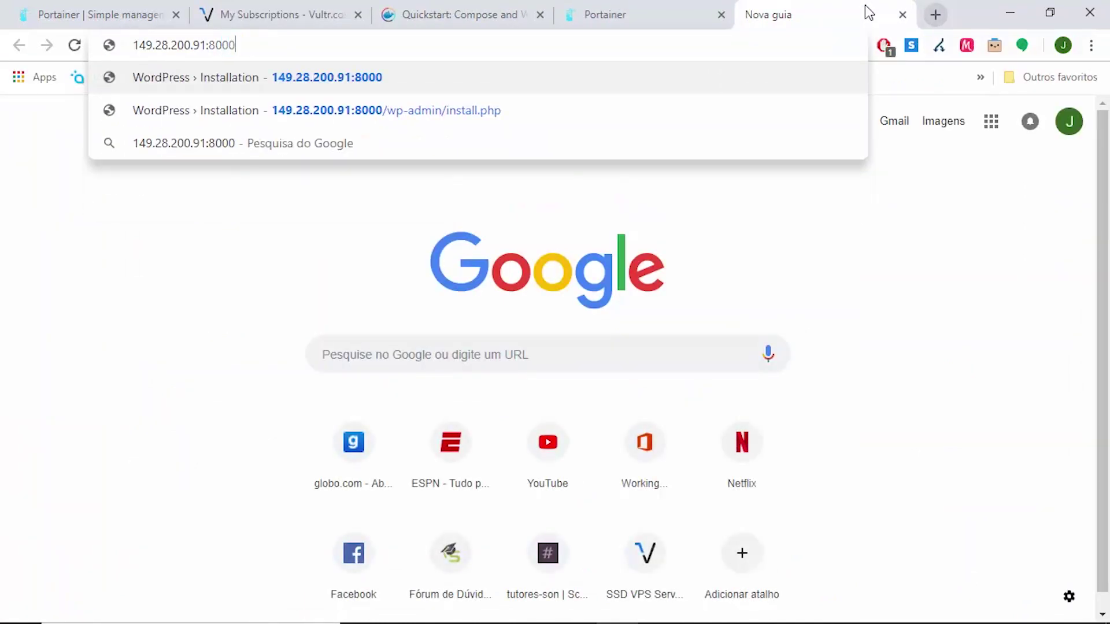
key(Return)
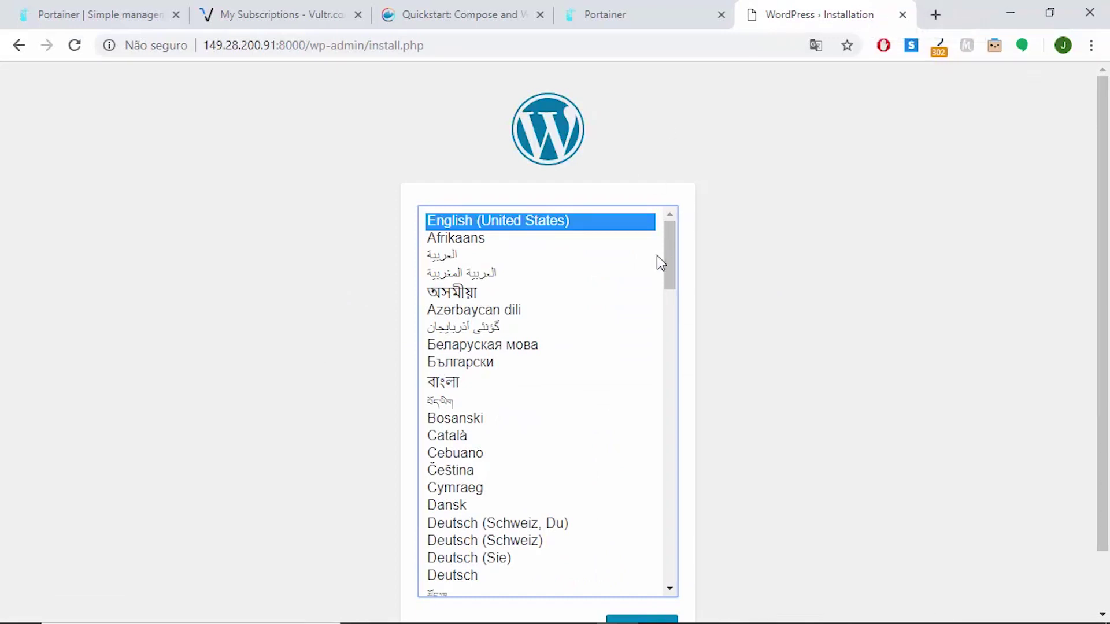
Choose Português do Brasil as the WordPress installation language and continue to the site information form.
drag(668, 244, 692, 495)
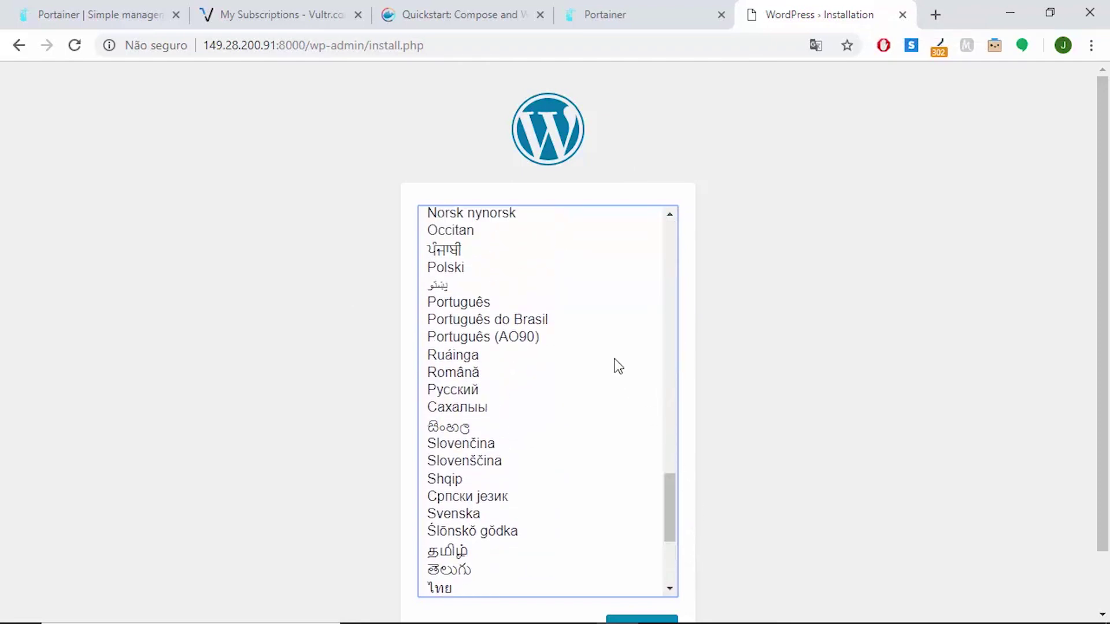
click(596, 327)
click(644, 619)
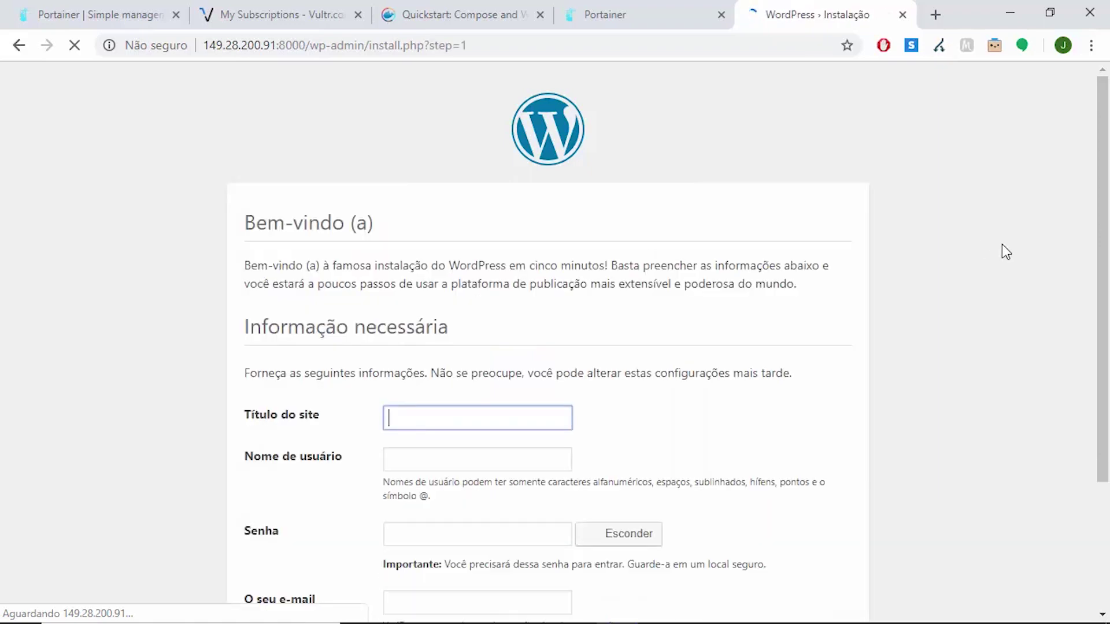
Switch back to Portainer and examine the wordpress_wordpress_1 container's logs and details page.
click(639, 17)
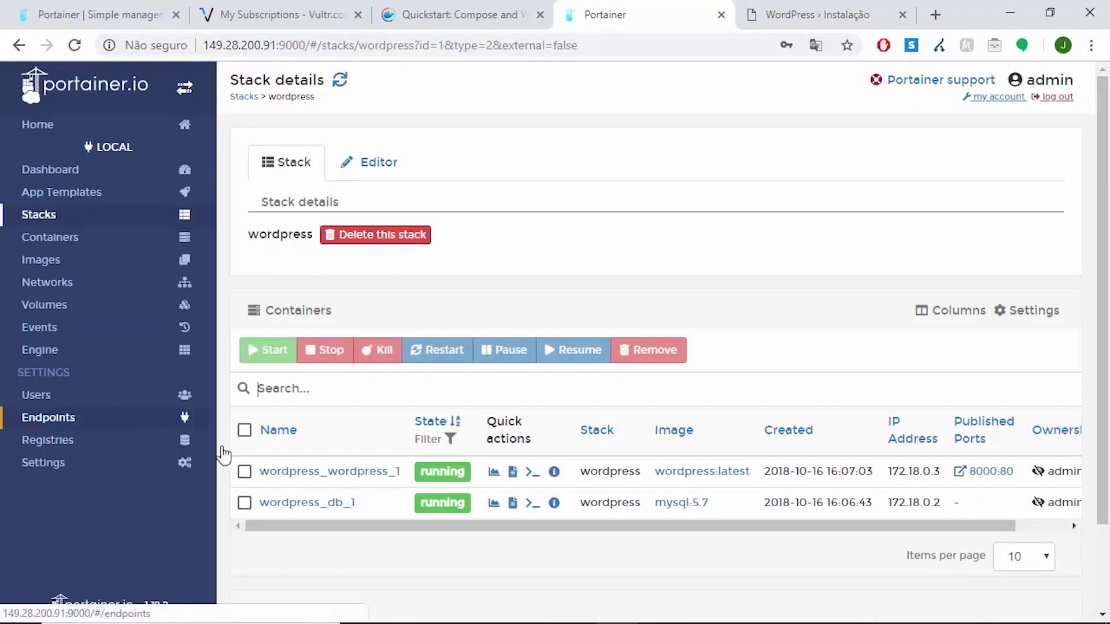
click(313, 472)
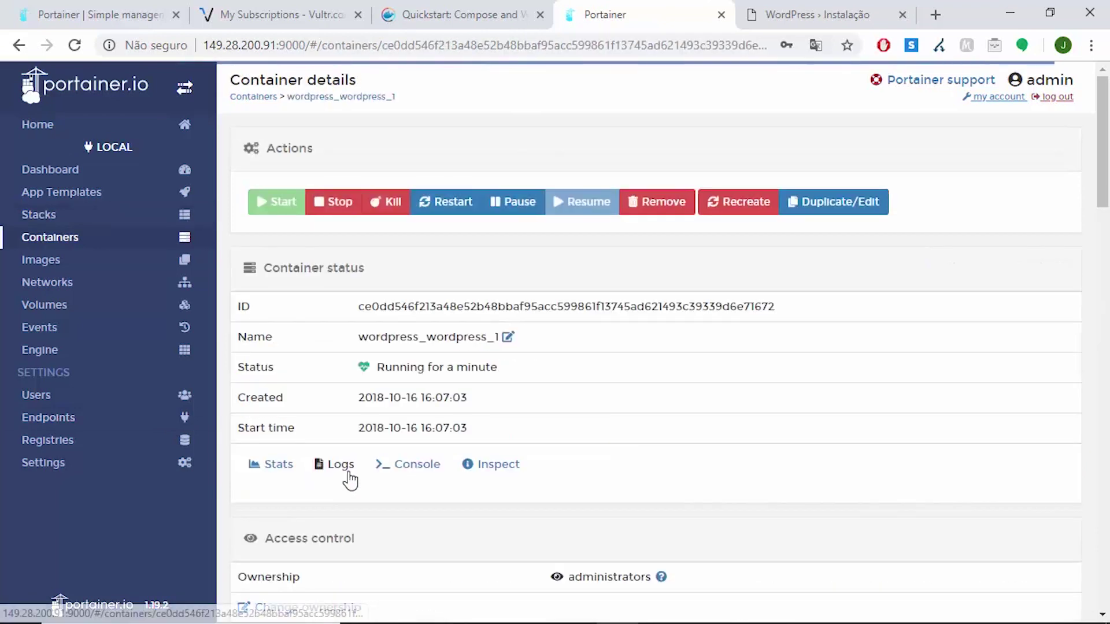
click(346, 469)
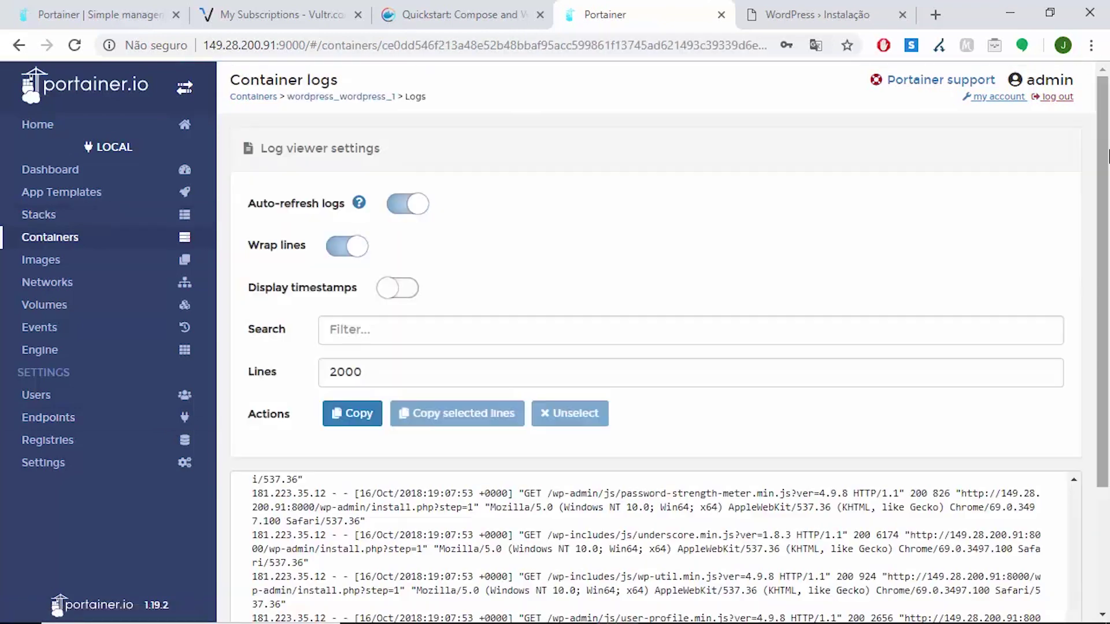
drag(1108, 155, 1109, 289)
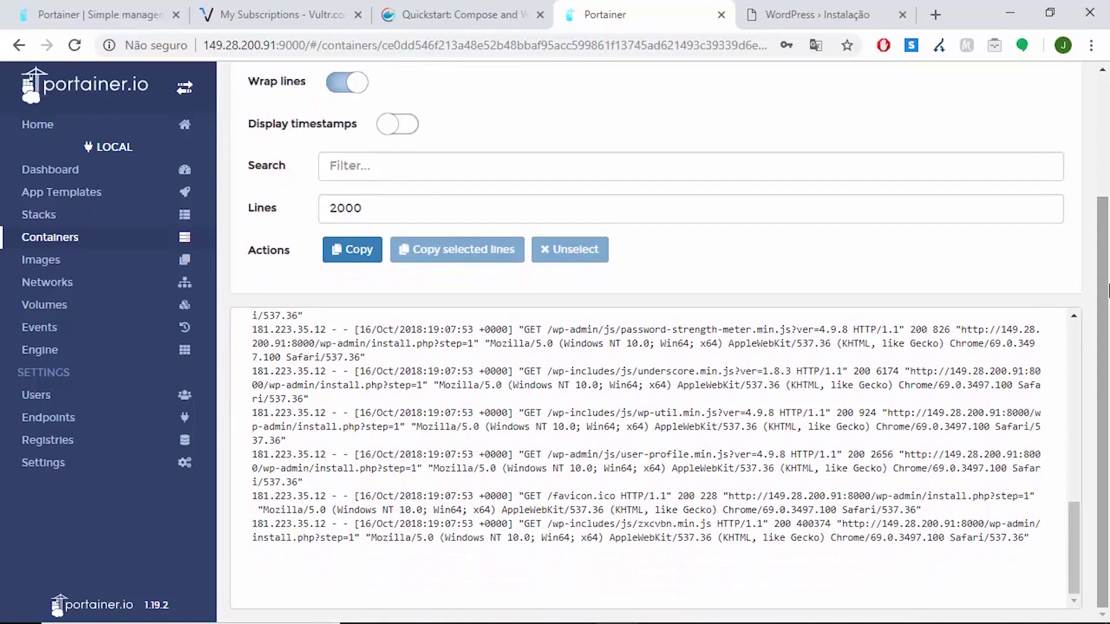
drag(1108, 287, 1108, 123)
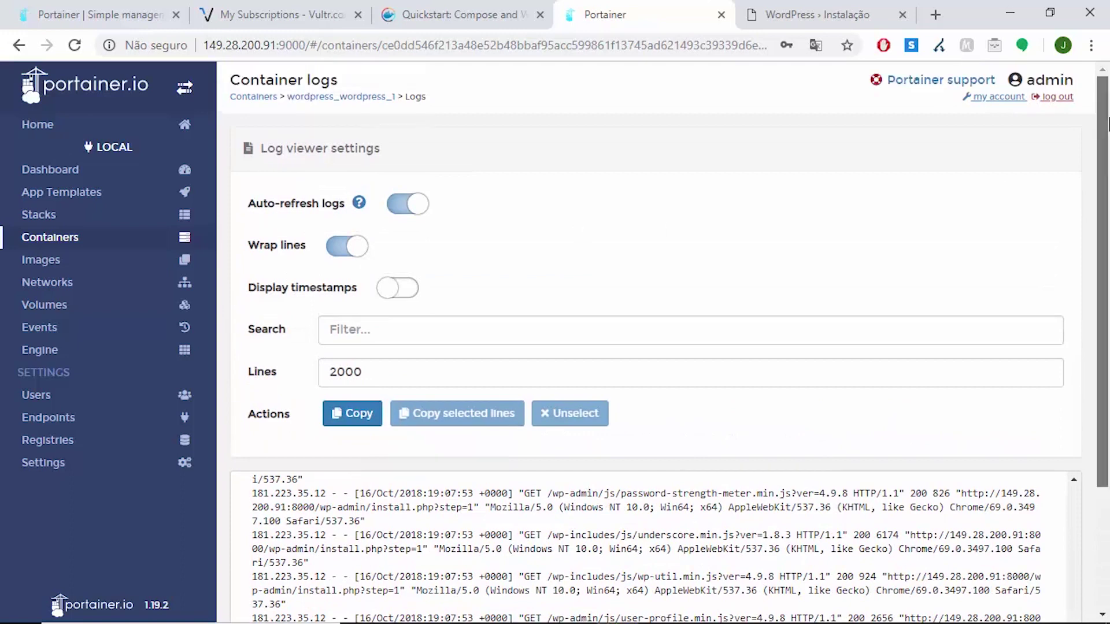
click(347, 97)
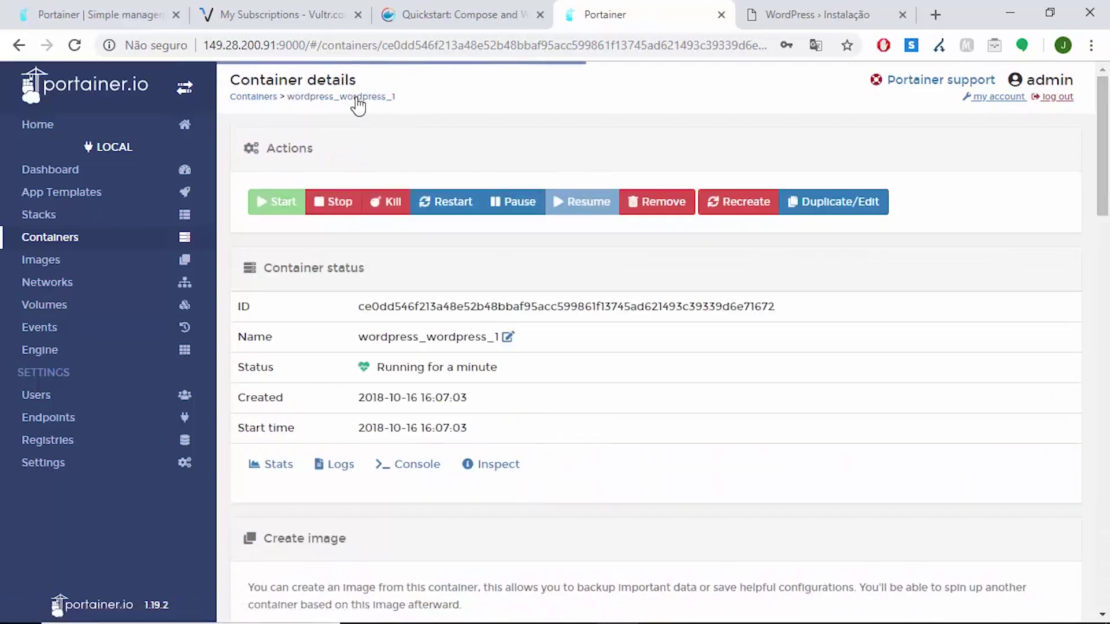
scroll(371, 323, down, 5)
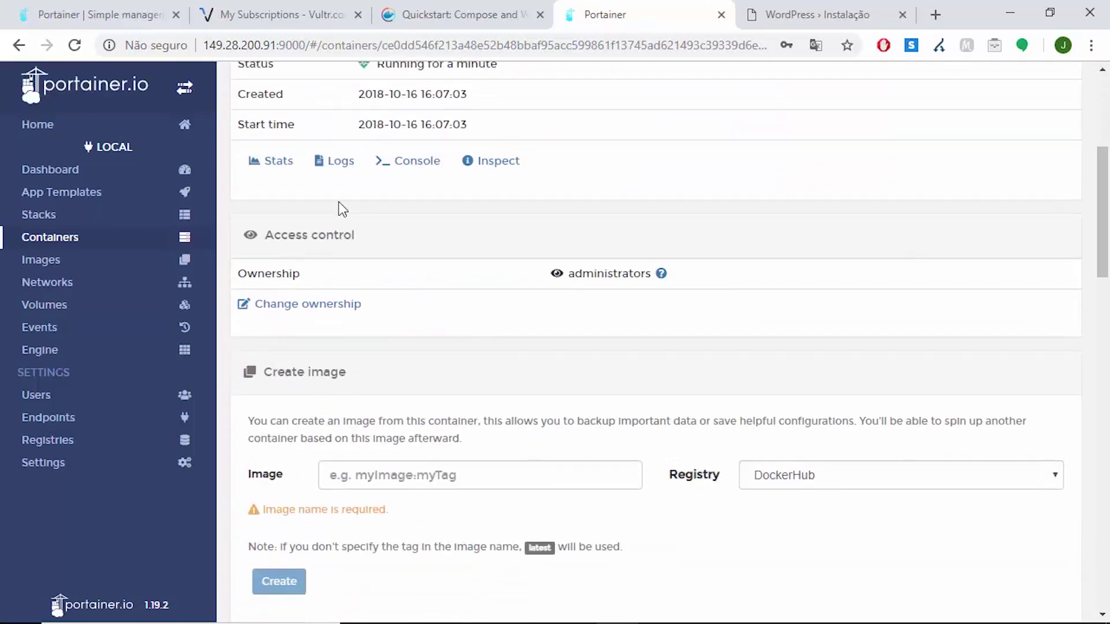
click(340, 163)
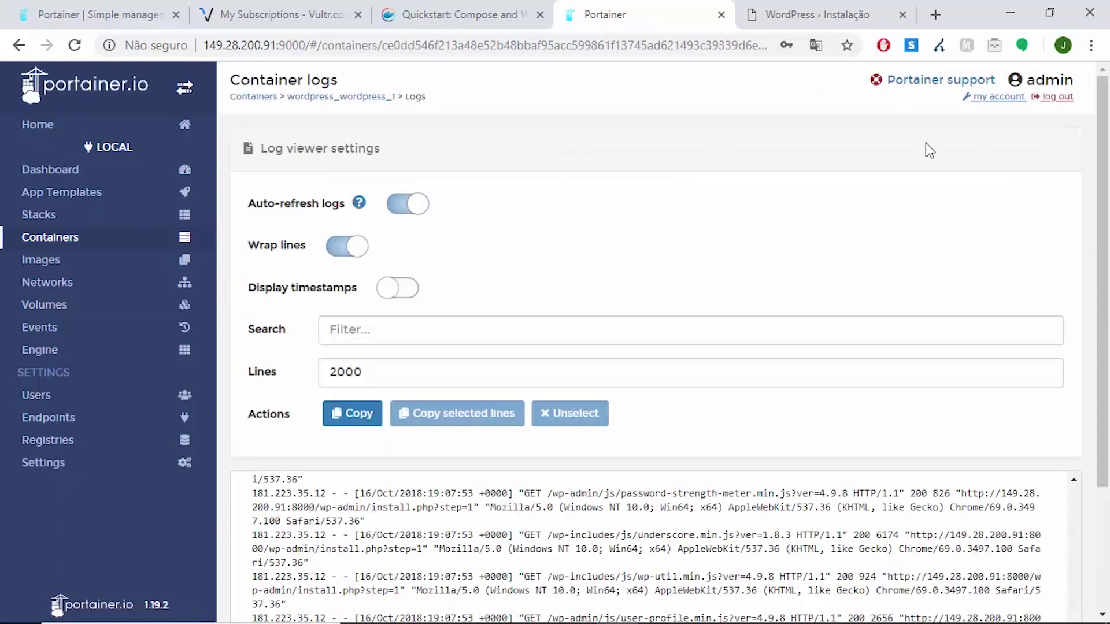
scroll(793, 266, down, 3)
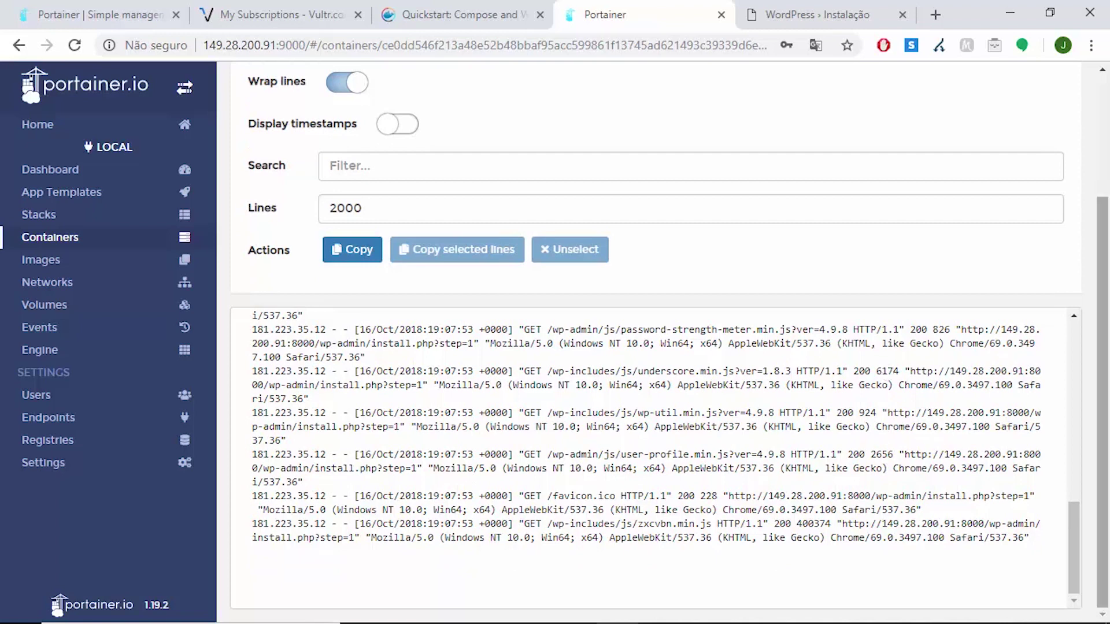
scroll(1108, 199, up, 3)
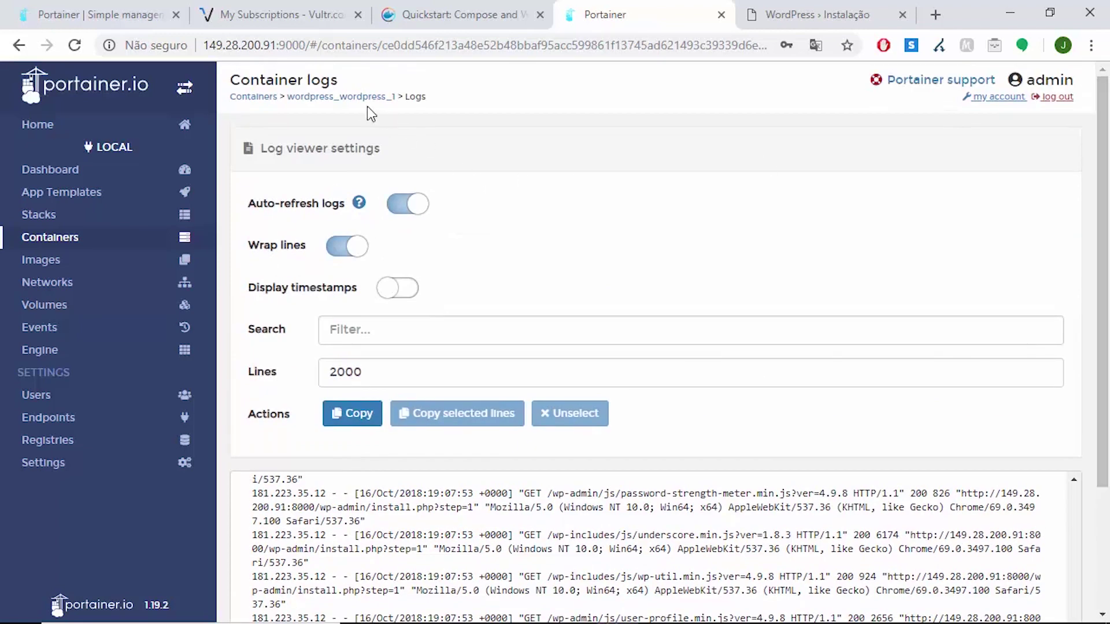
click(364, 96)
scroll(578, 260, down, 6)
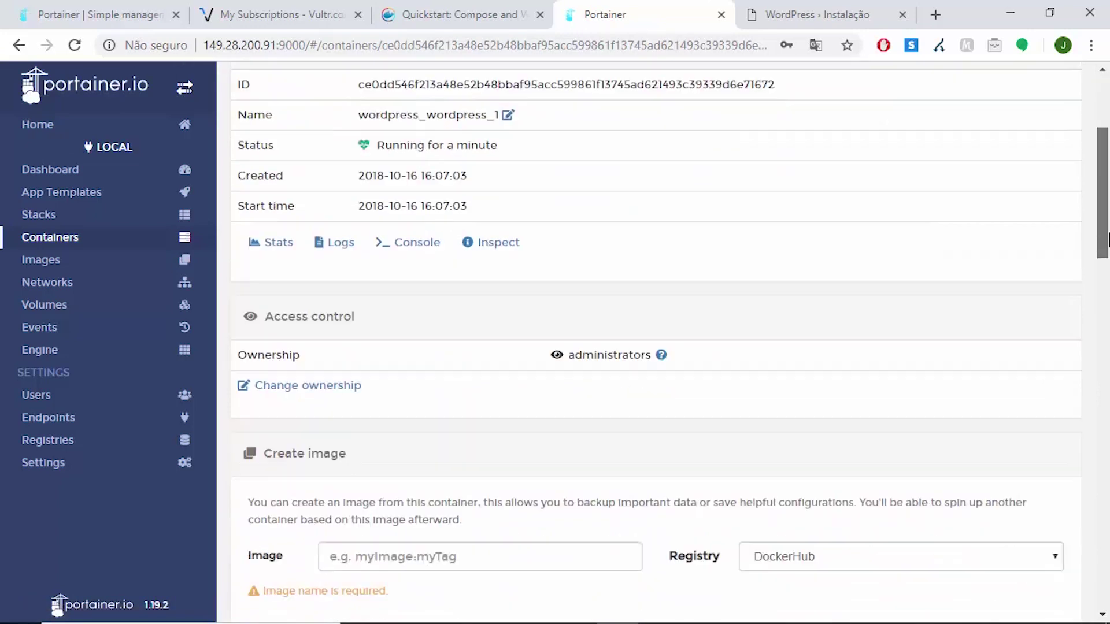
scroll(248, 288, up, 5)
Examine the wordpress_db_1 container's logs down to the latest MySQL startup entries.
click(72, 239)
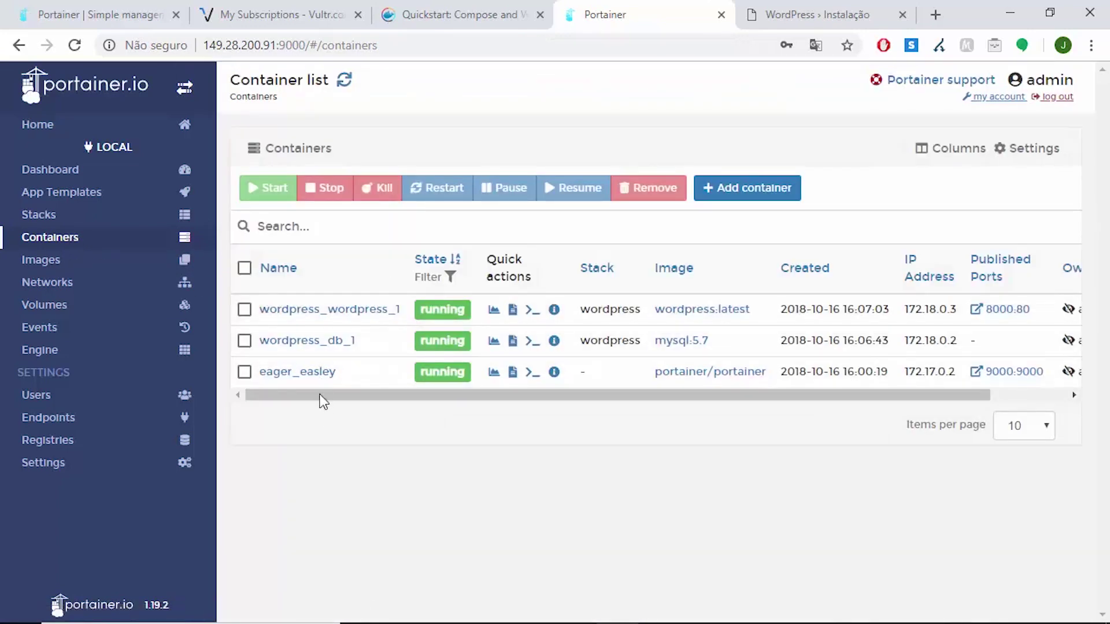
click(318, 342)
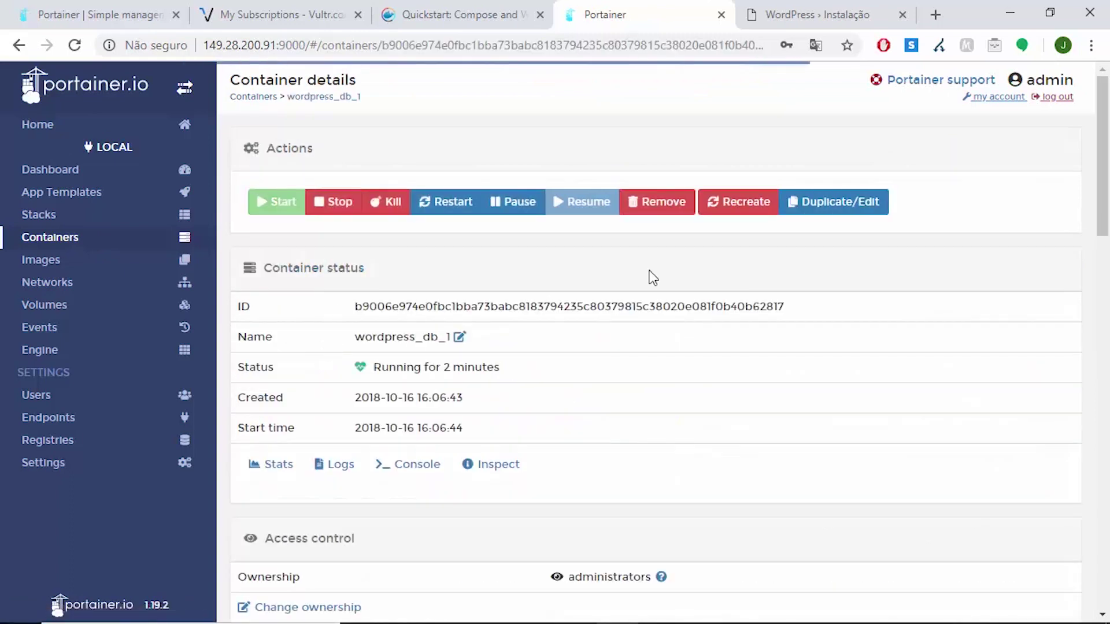
click(337, 470)
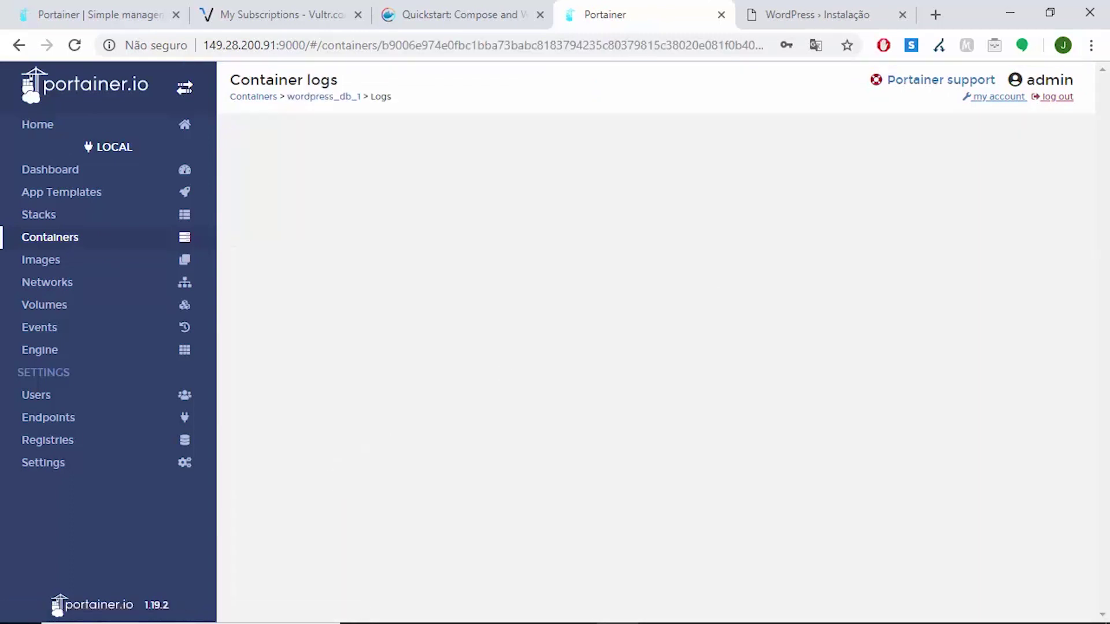
scroll(1105, 185, down, 3)
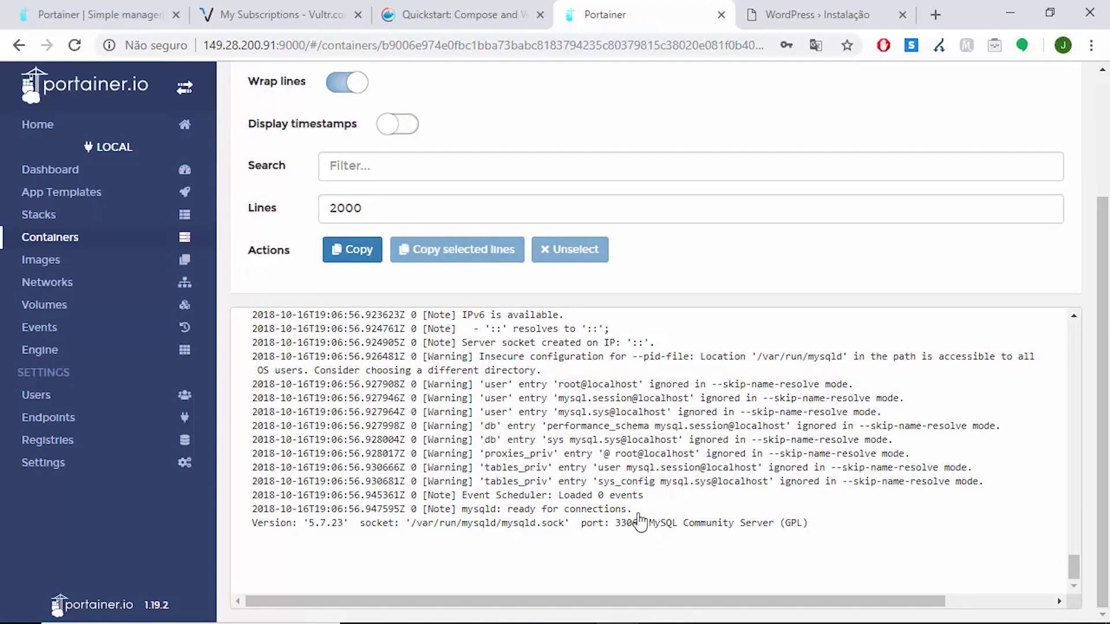
drag(607, 514, 466, 514)
Examine the wordpress_wordpress_1 container's live statistics, including memory, CPU and network usage and its process list.
click(77, 241)
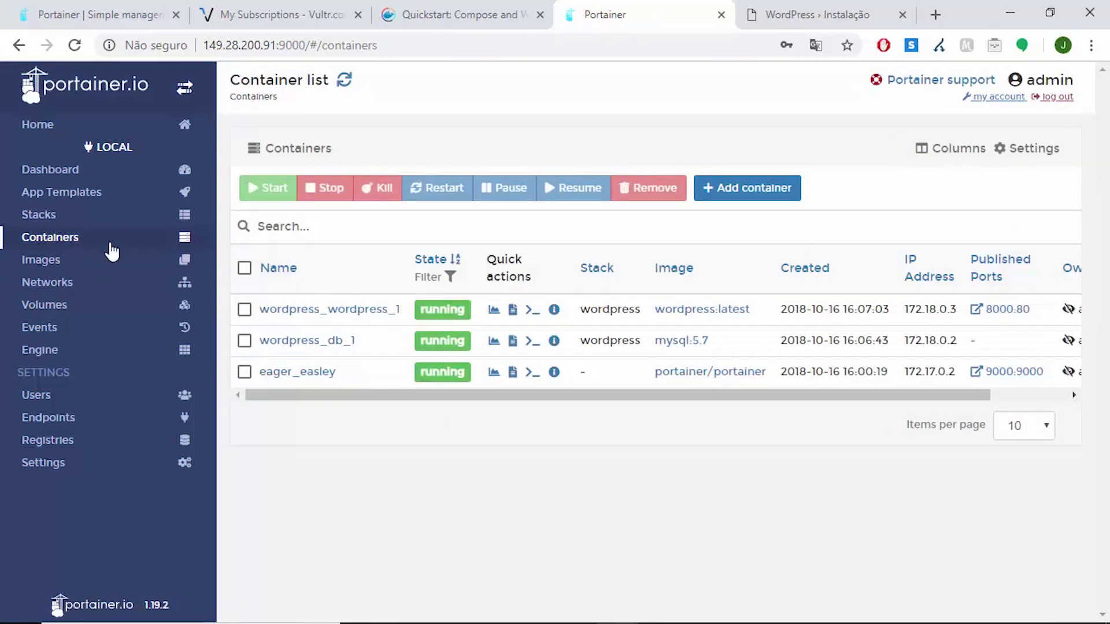
click(356, 310)
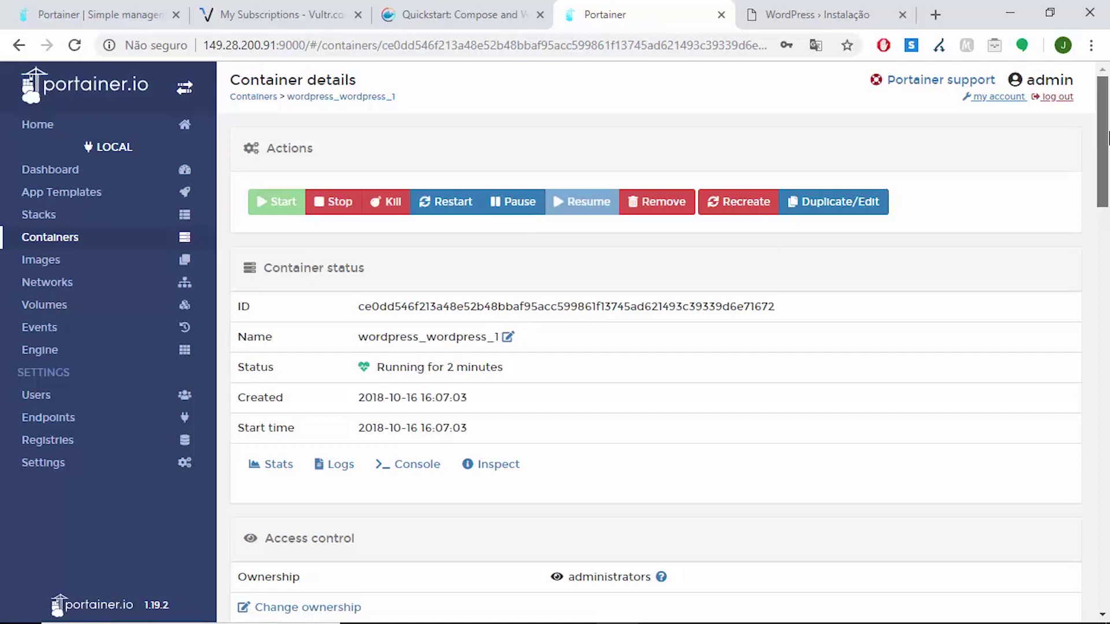
scroll(552, 161, down, 3)
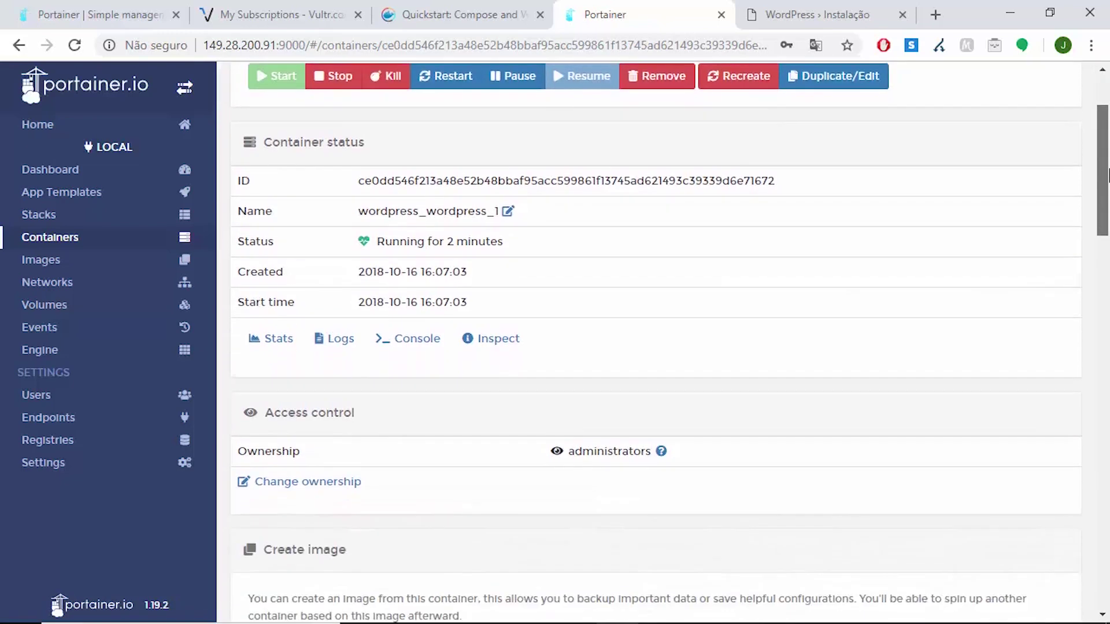
click(267, 272)
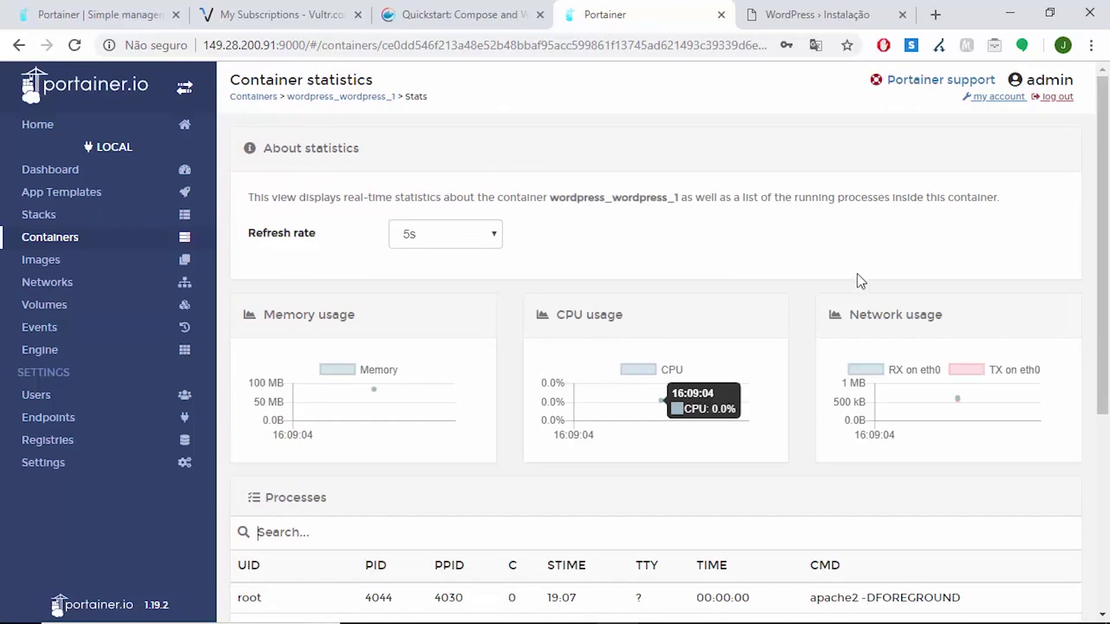
scroll(939, 449, down, 1)
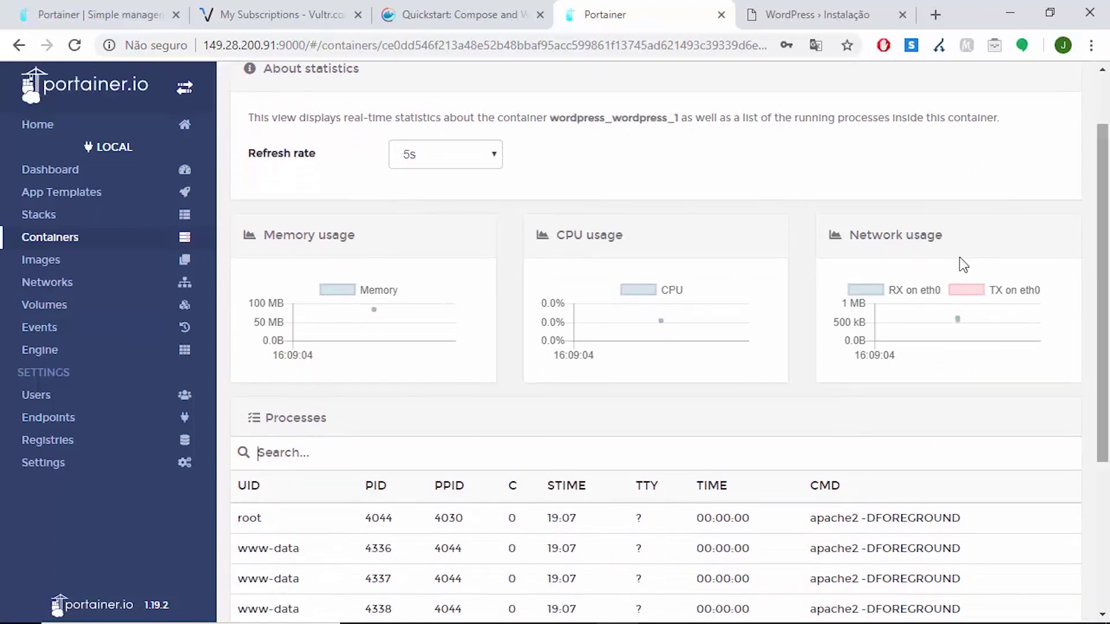
scroll(1105, 347, down, 3)
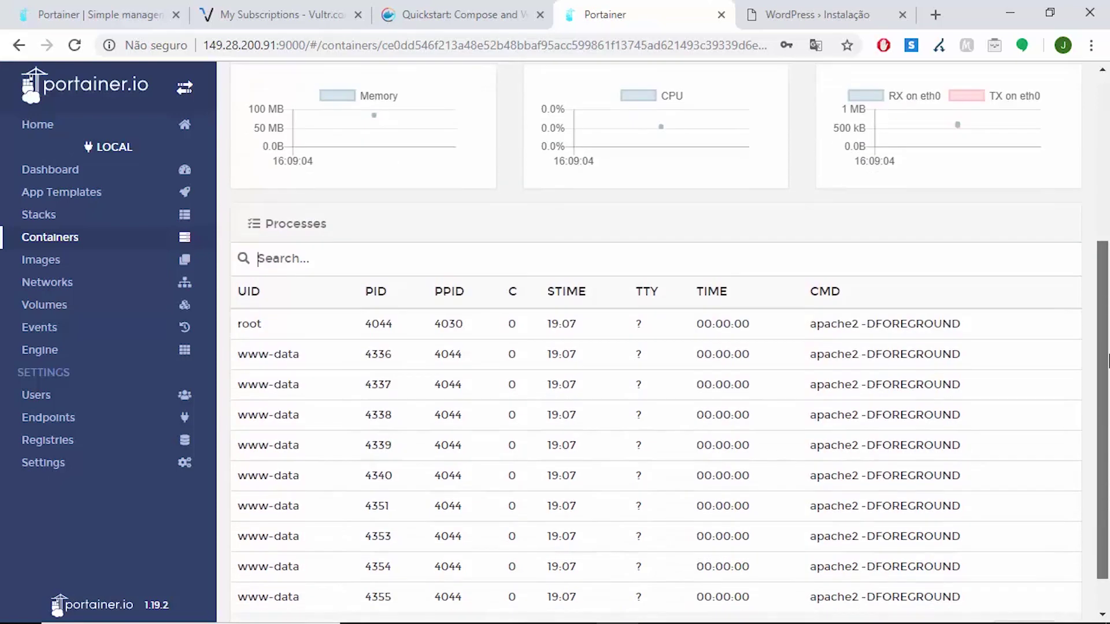
scroll(1108, 358, down, 1)
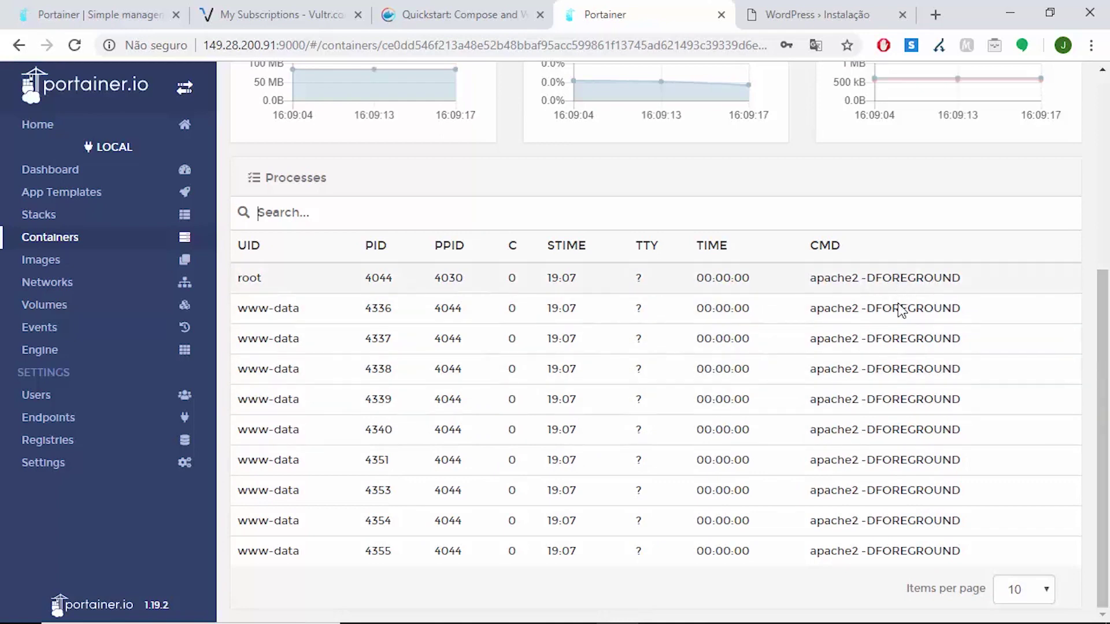
drag(1109, 467, 1108, 275)
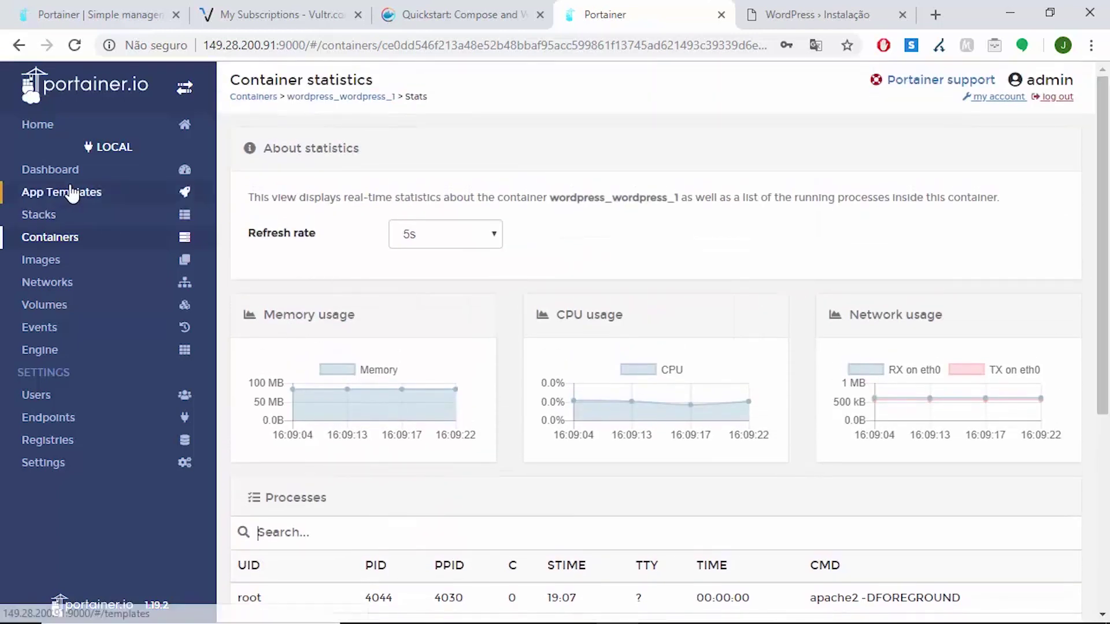
Examine the wordpress_db_1 container's live statistics, including memory, CPU and network usage and its process list.
click(68, 242)
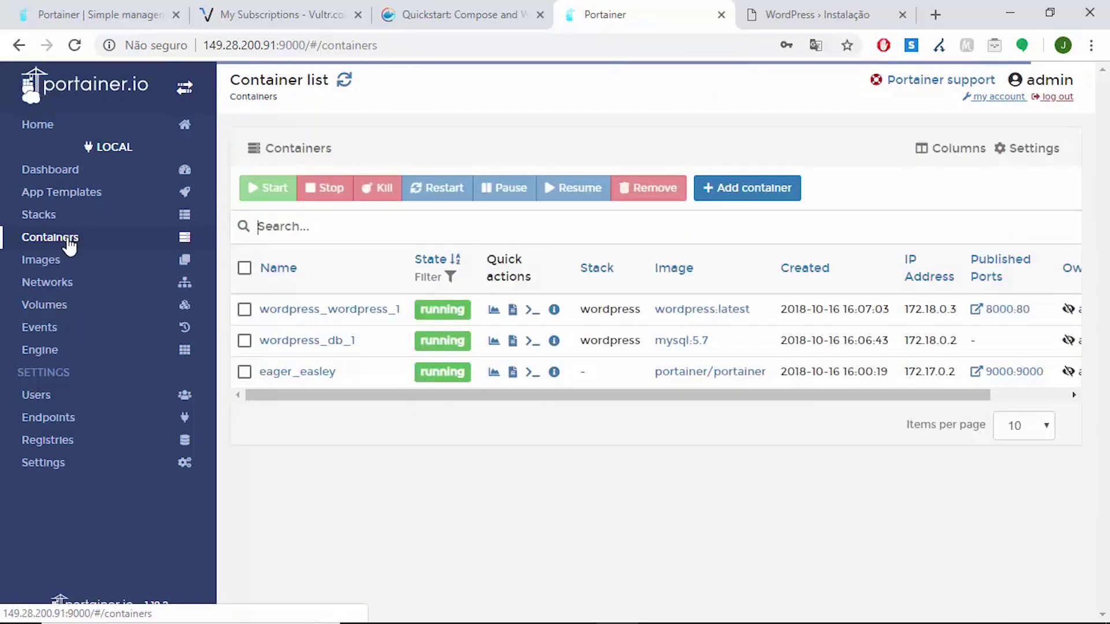
click(319, 343)
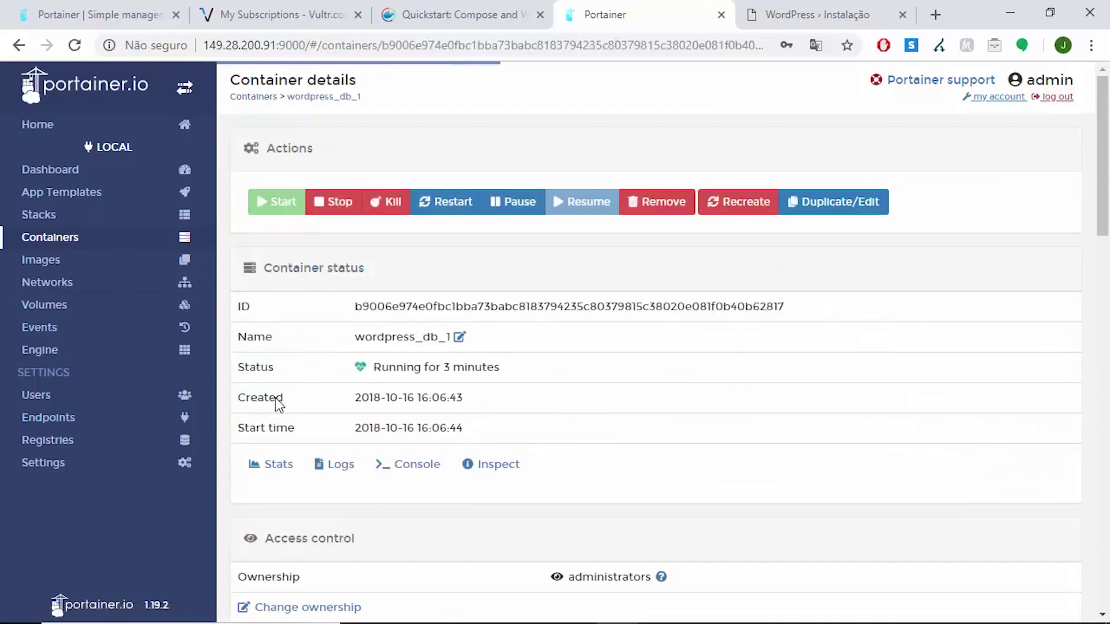
click(278, 464)
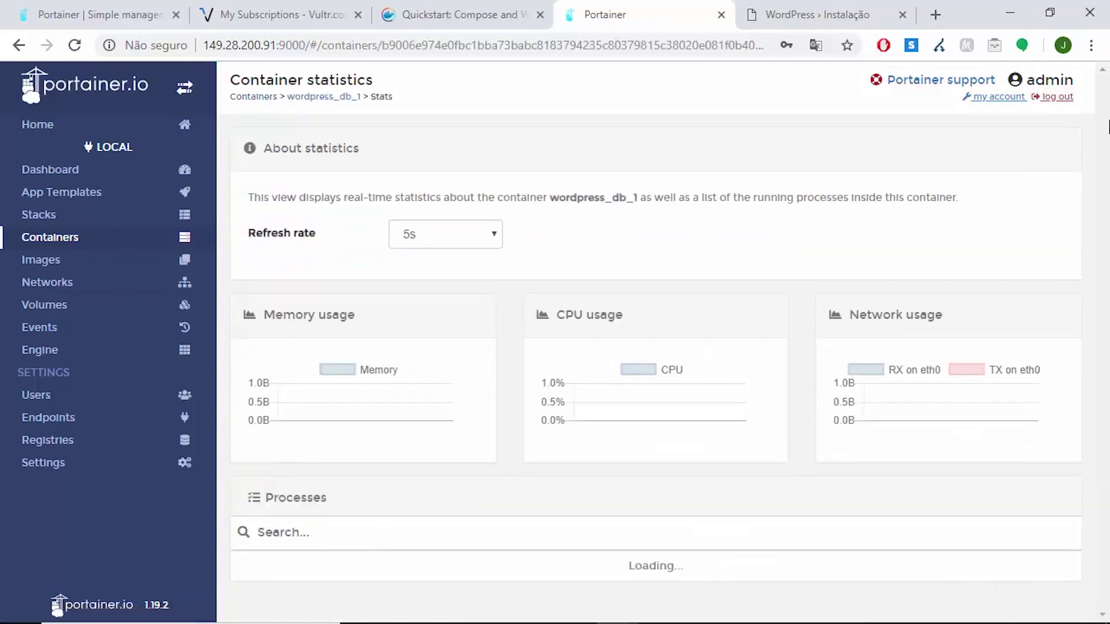
scroll(826, 252, down, 1)
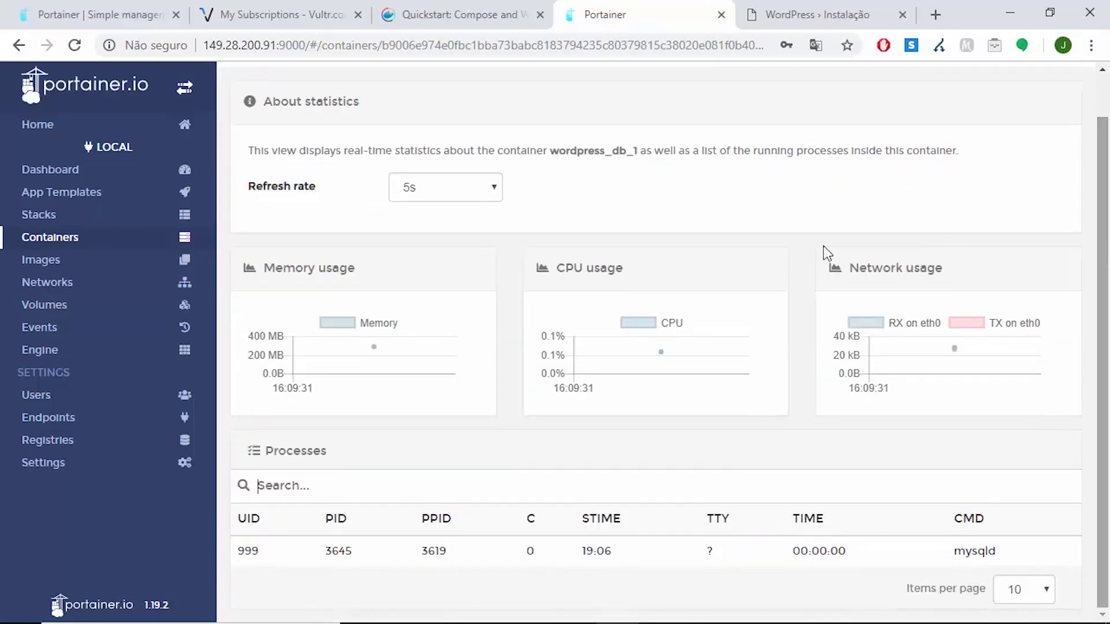
mouse_move(375, 348)
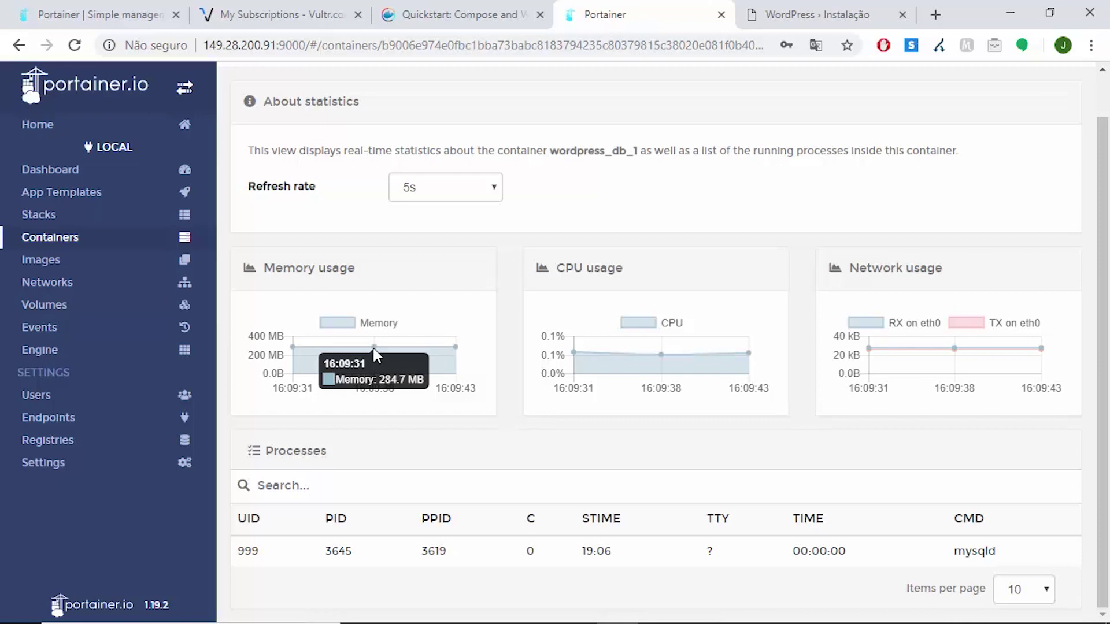
Examine the wordpress_wordpress_1 container's details page, including its command, environment variables, labels, restart policy, volumes and connected networks.
click(67, 241)
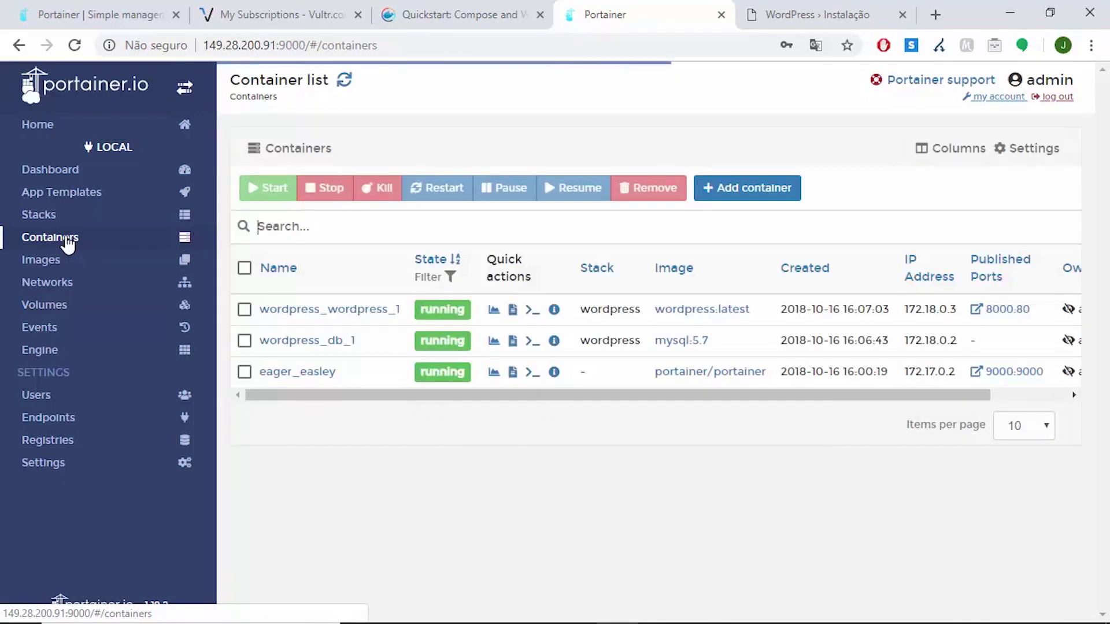
click(306, 313)
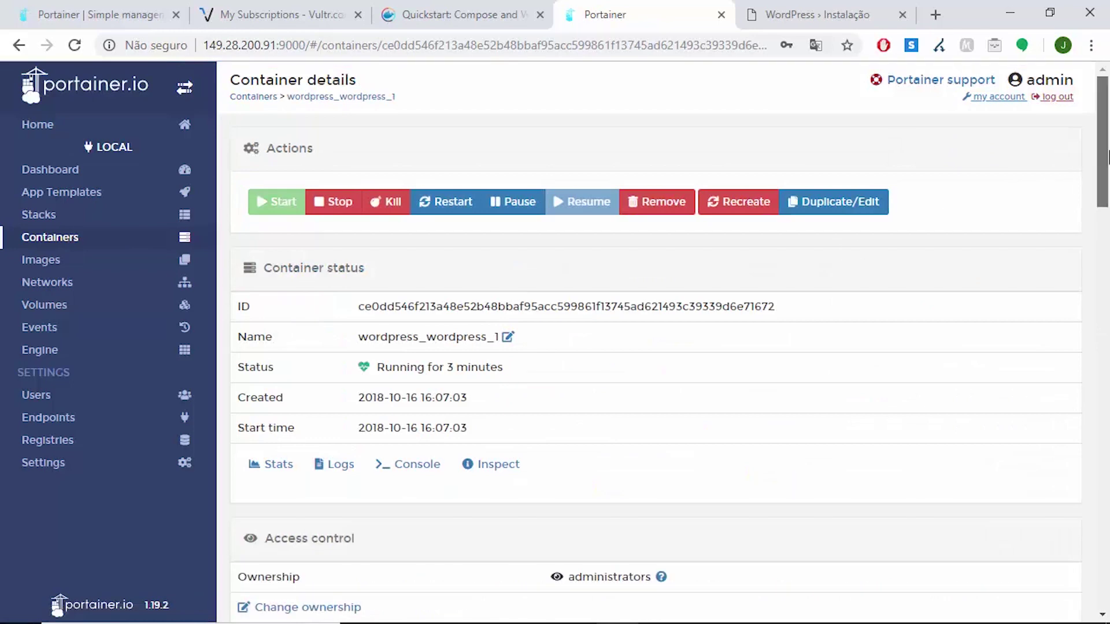
scroll(656, 341, down, 3)
scroll(1108, 306, down, 8)
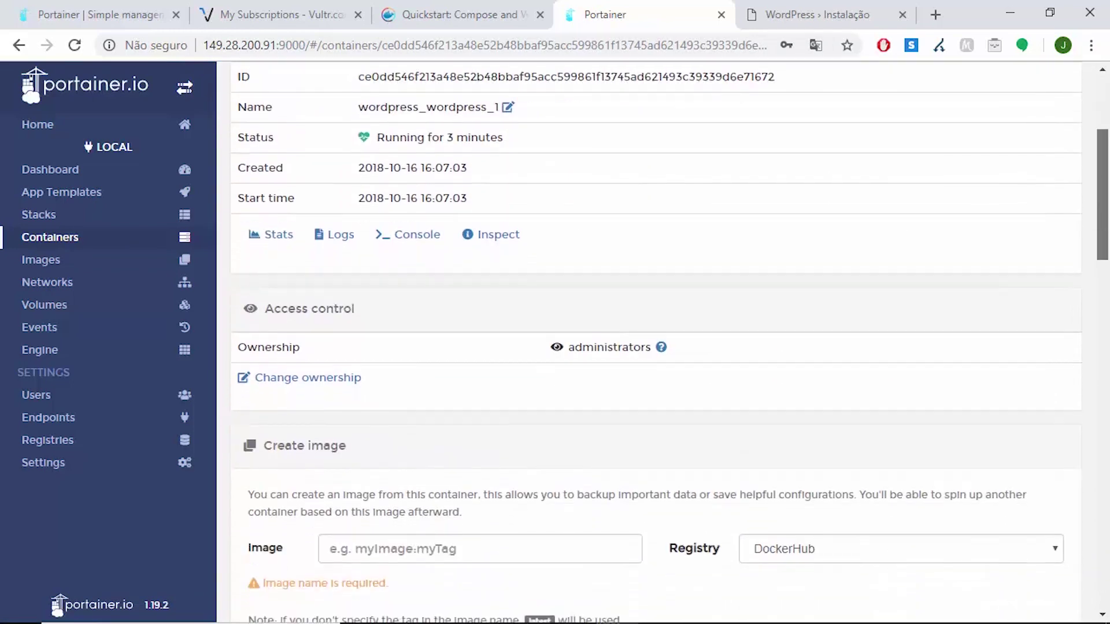
drag(1108, 307, 1108, 344)
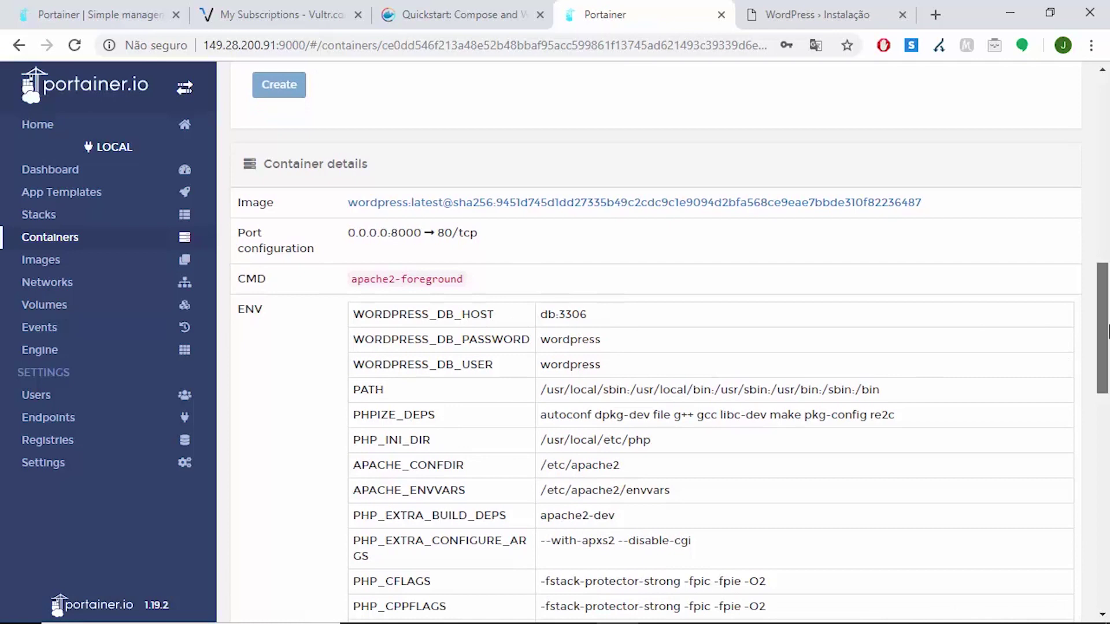
drag(470, 283, 354, 284)
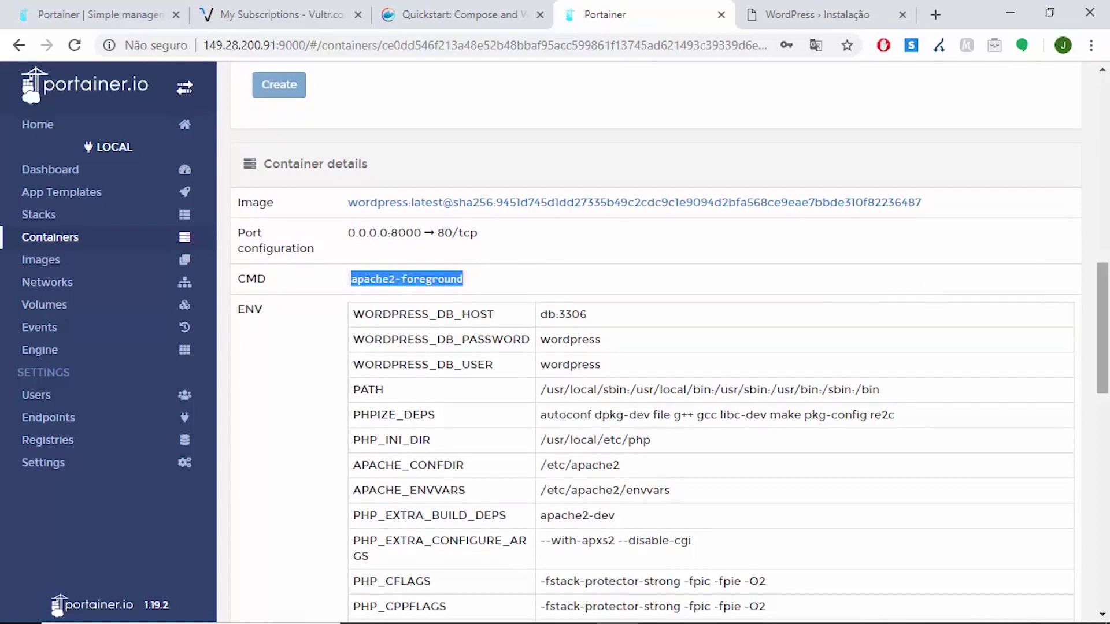
scroll(761, 235, down, 2)
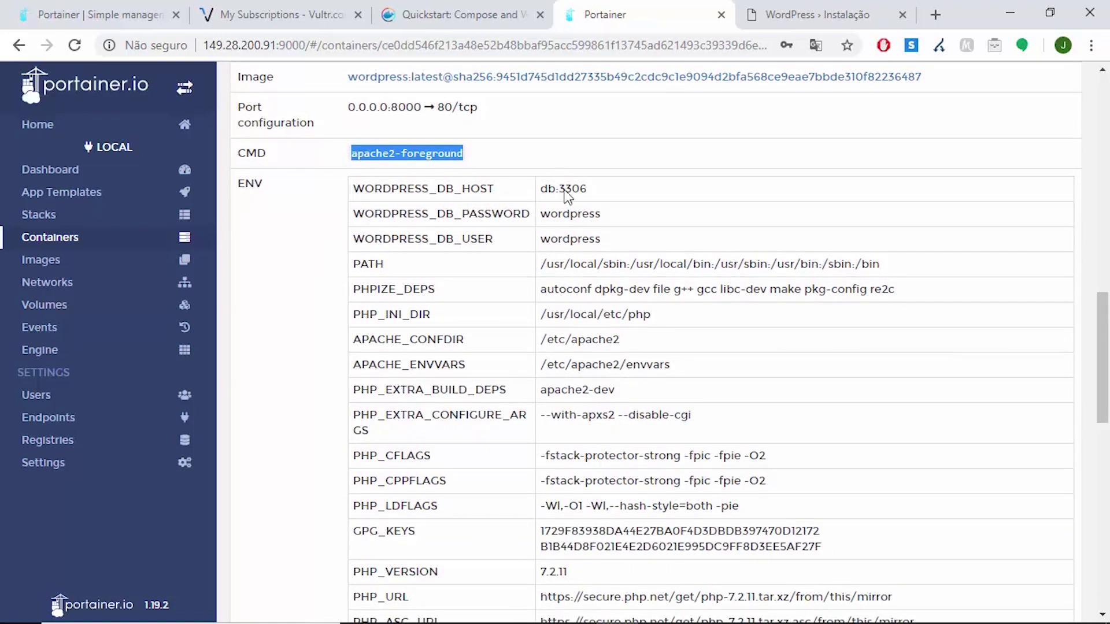
drag(1103, 396, 1107, 562)
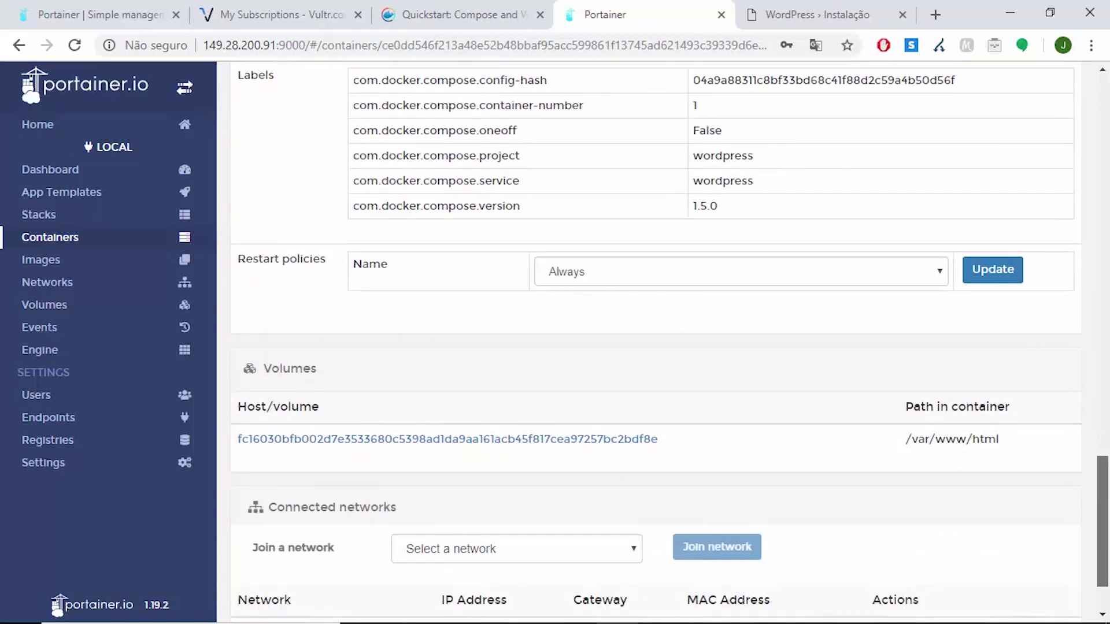
scroll(726, 460, down, 1)
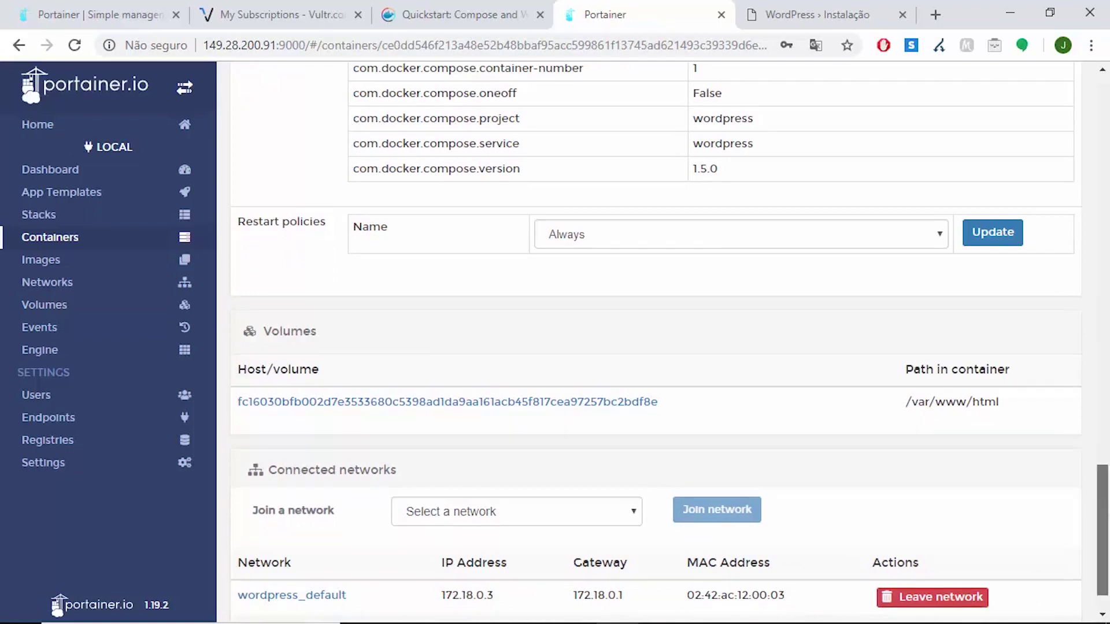
drag(1107, 491, 1108, 503)
drag(1107, 350, 1107, 508)
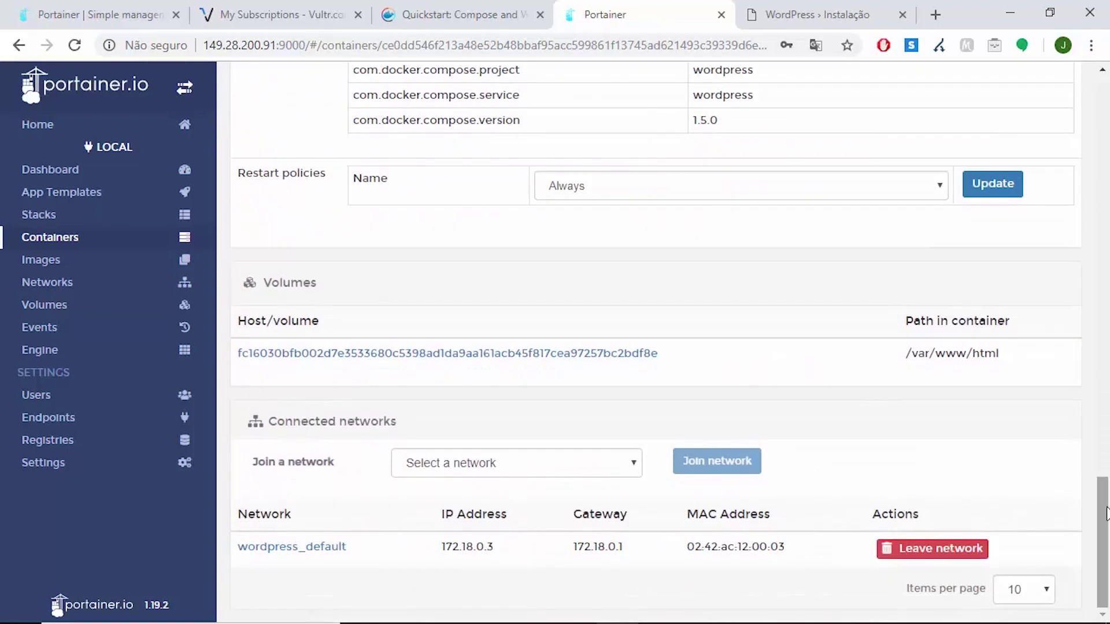
drag(1108, 511, 1108, 118)
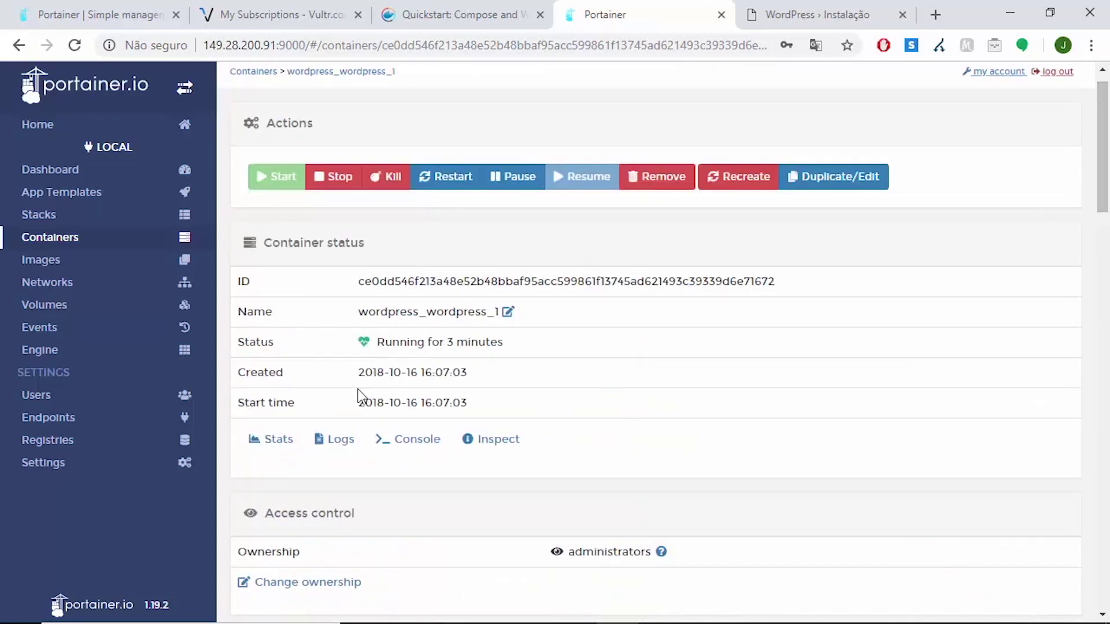
Connect to the wordpress_wordpress_1 container's console with /bin/bash, list the web directory's files with ls, and disconnect.
click(418, 440)
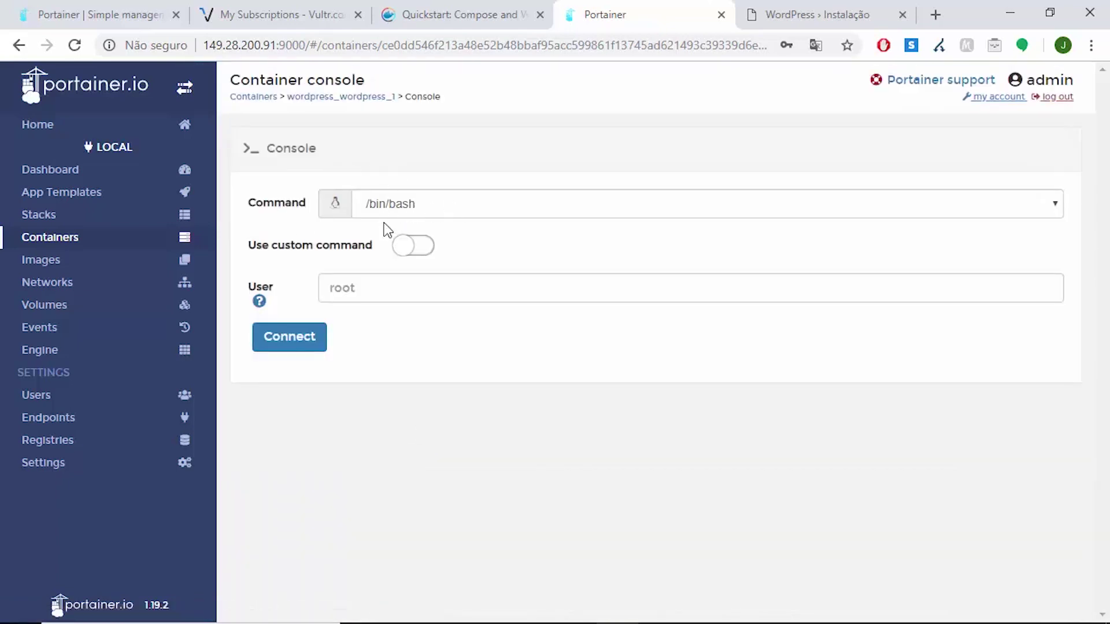
click(290, 340)
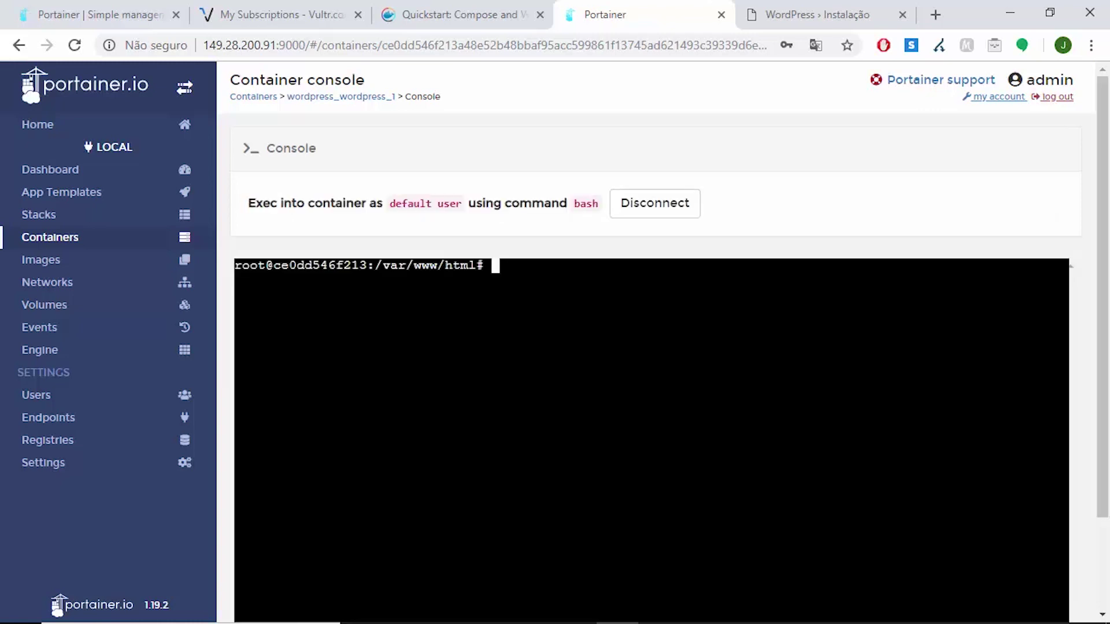
text(ls)
key(Return)
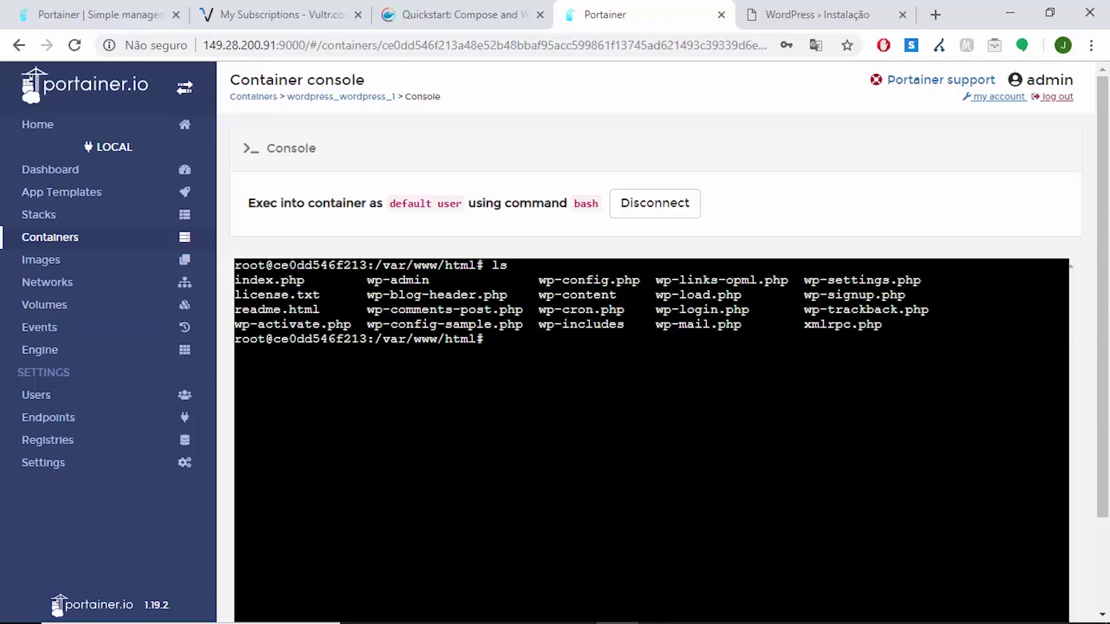
click(662, 209)
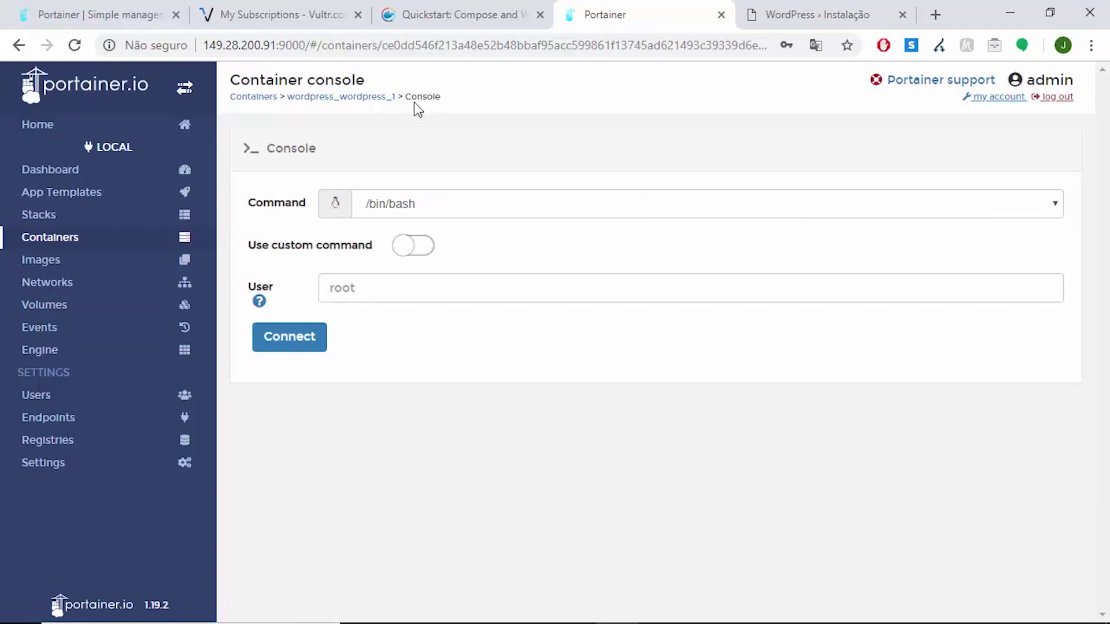
Examine the wordpress_wordpress_1 container's Inspect data in tree form.
click(359, 97)
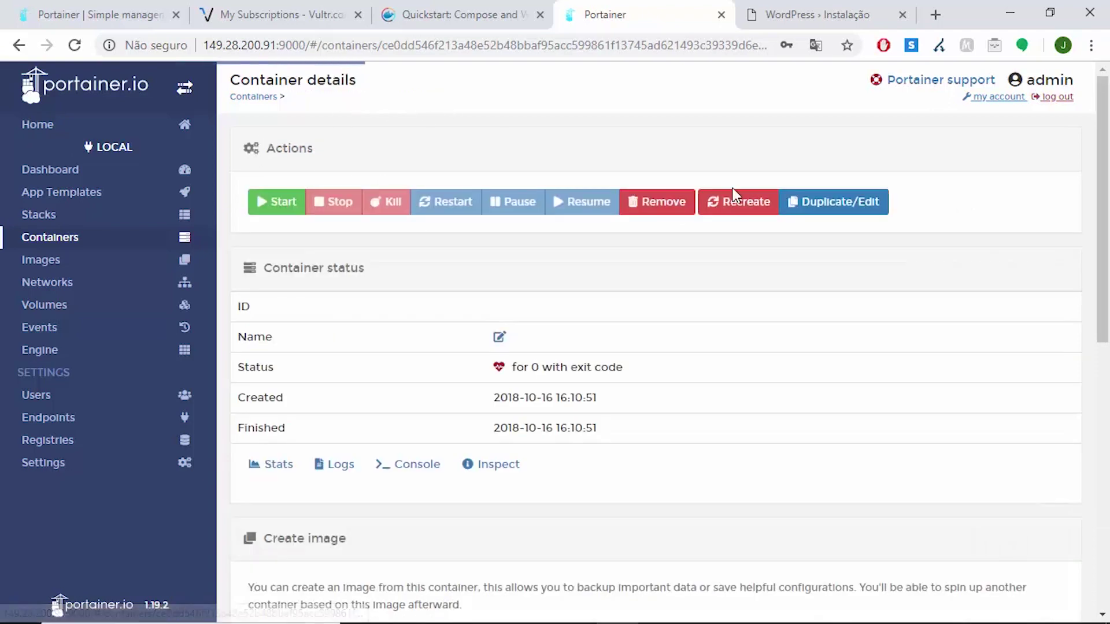
click(514, 474)
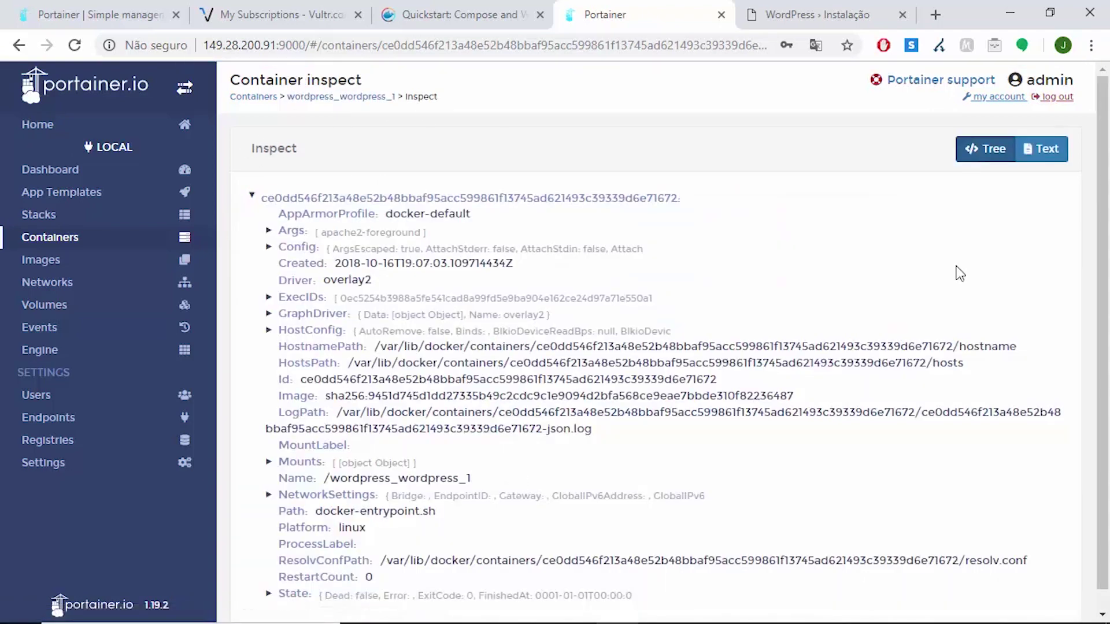
scroll(1108, 276, down, 1)
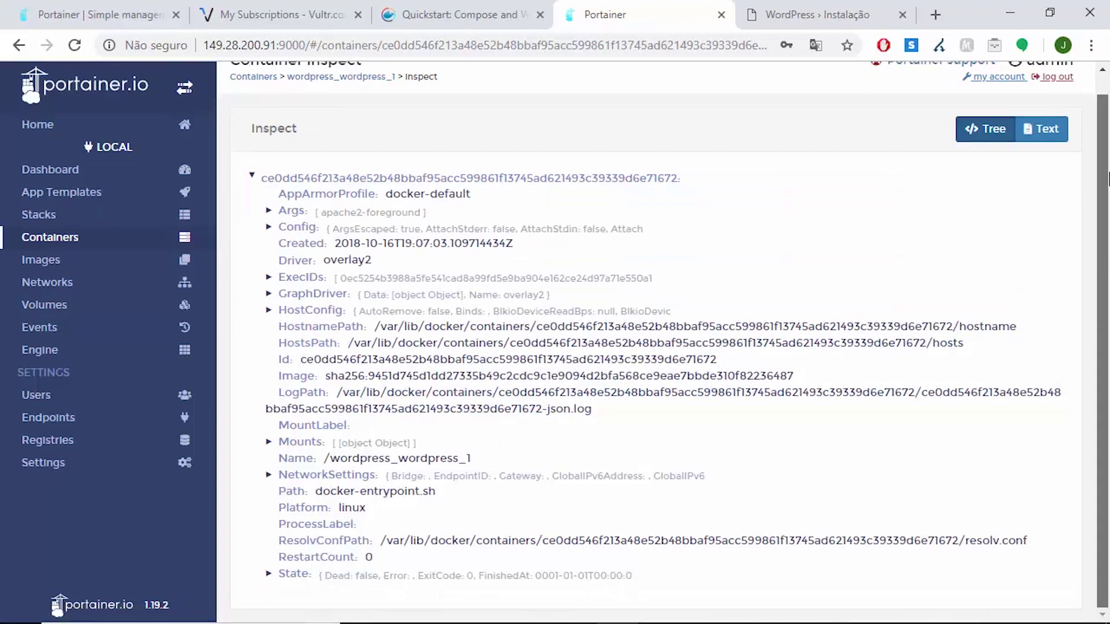
Return to the container list and start adding a new container named nginx.
click(106, 237)
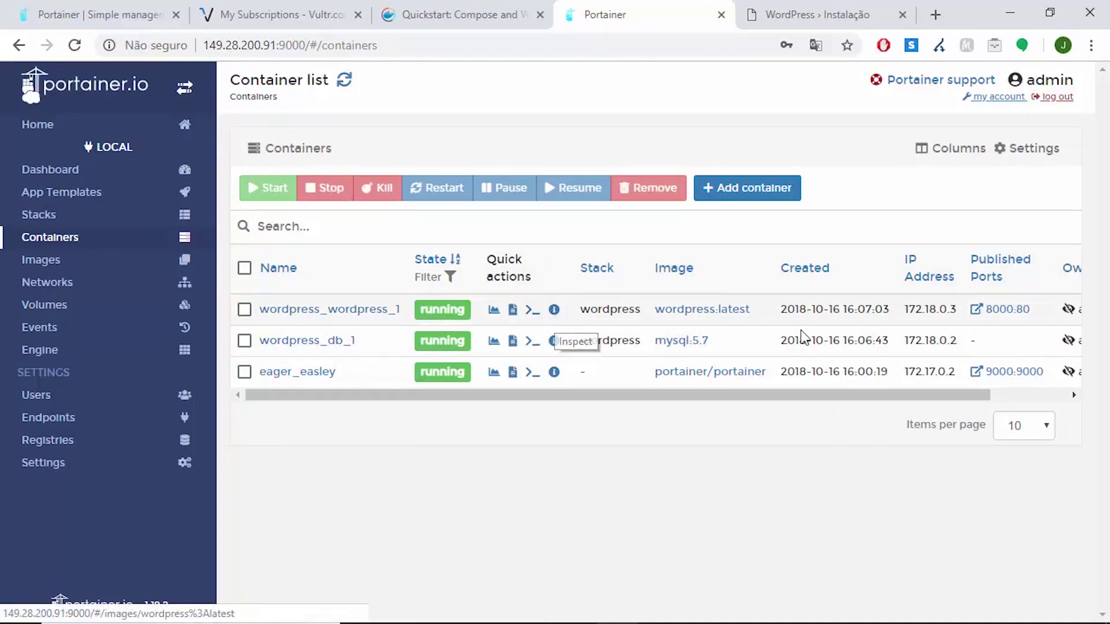
drag(978, 396, 598, 414)
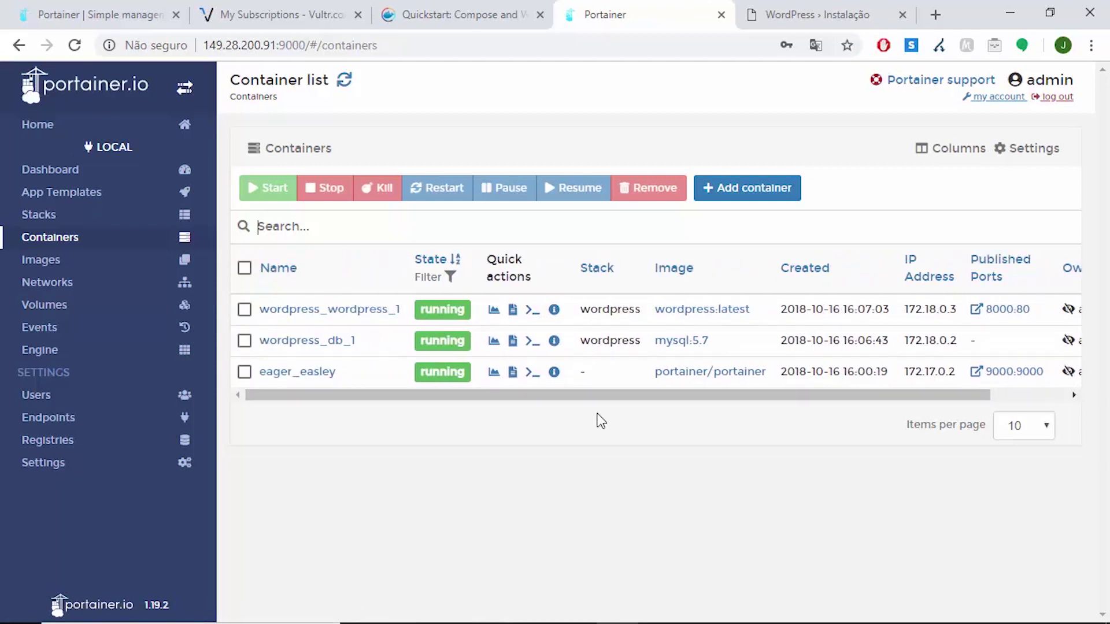
click(757, 198)
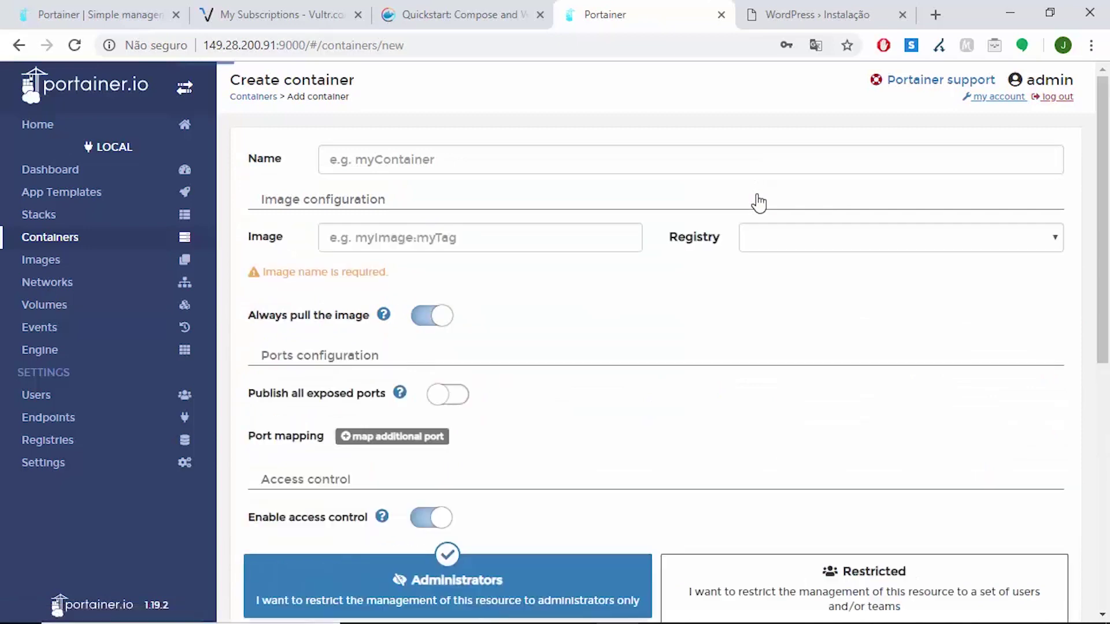
click(561, 160)
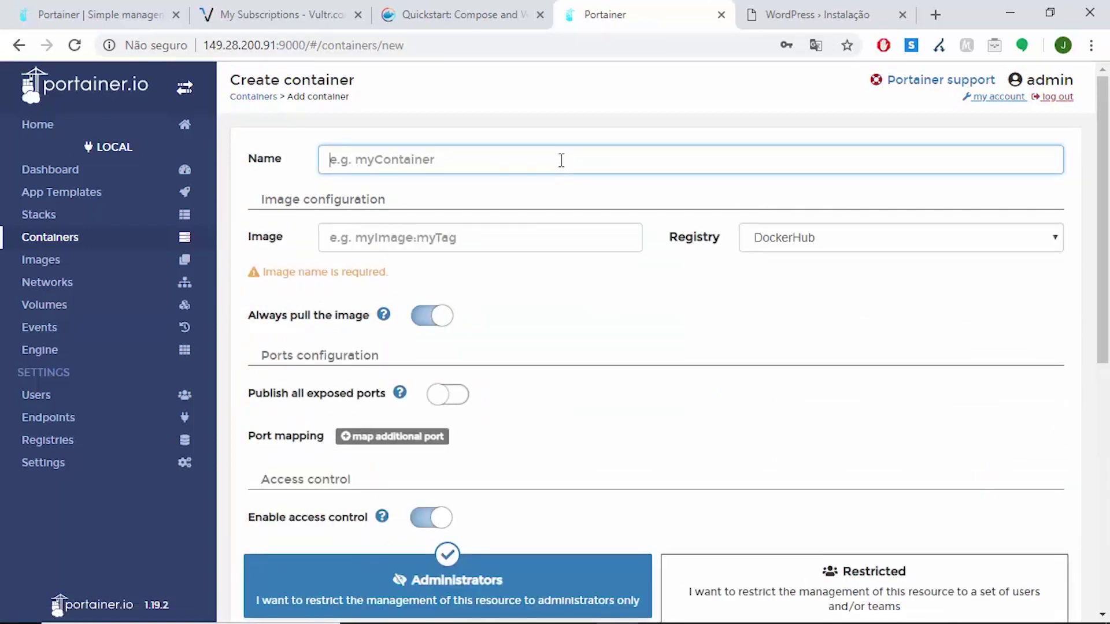
text(nginx)
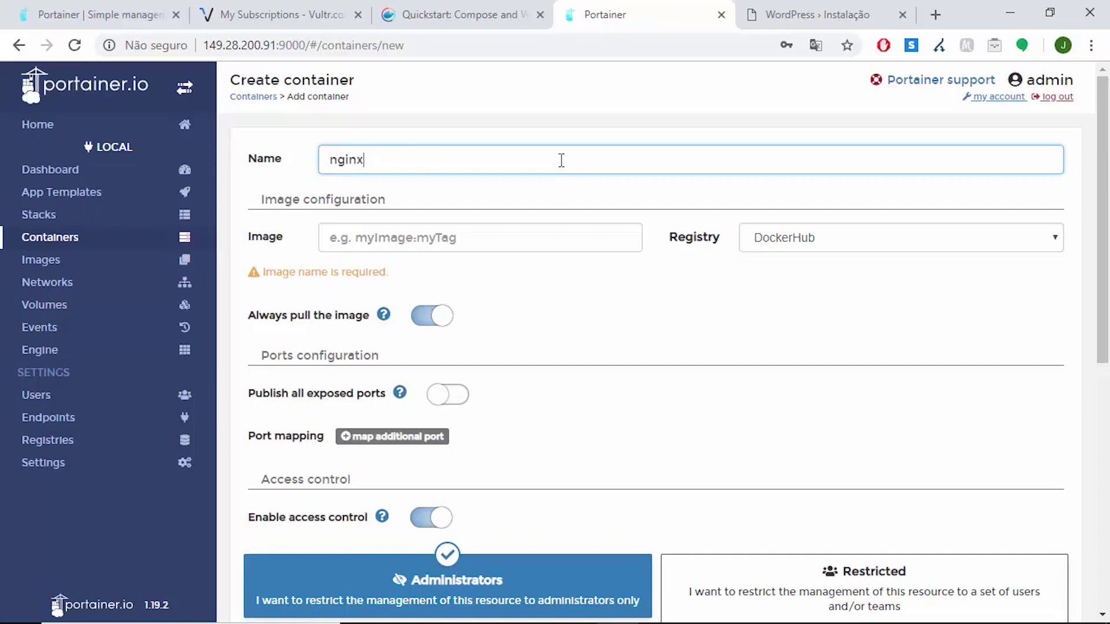
Set the new container's image to nginx, keeping DockerHub as the registry.
click(489, 239)
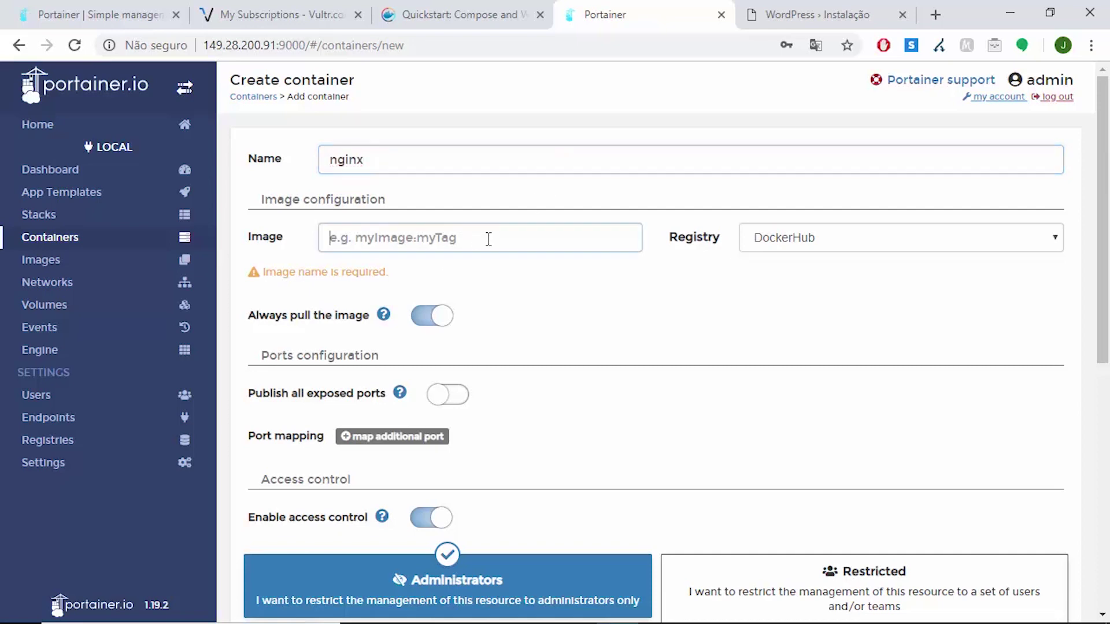
text(g)
key(BackSpace)
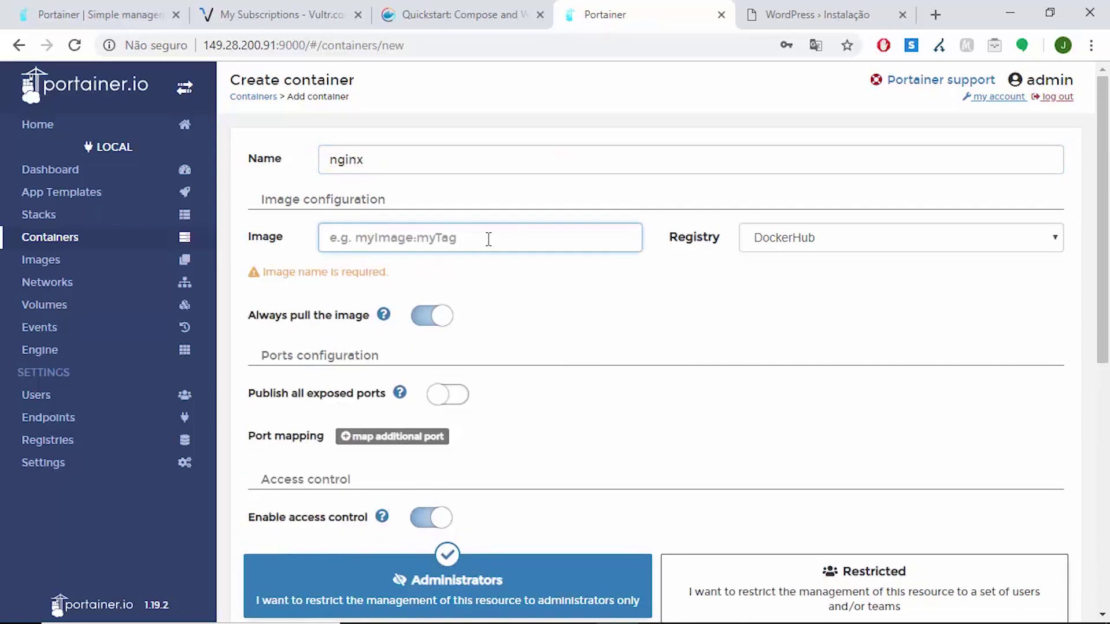
text(ngin)
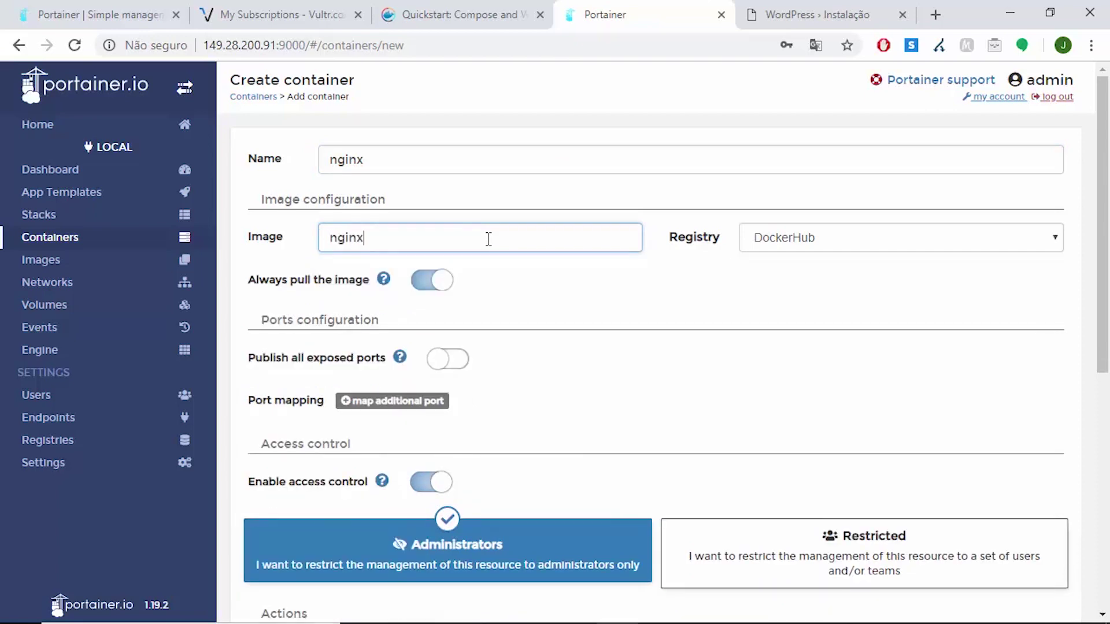
text(x)
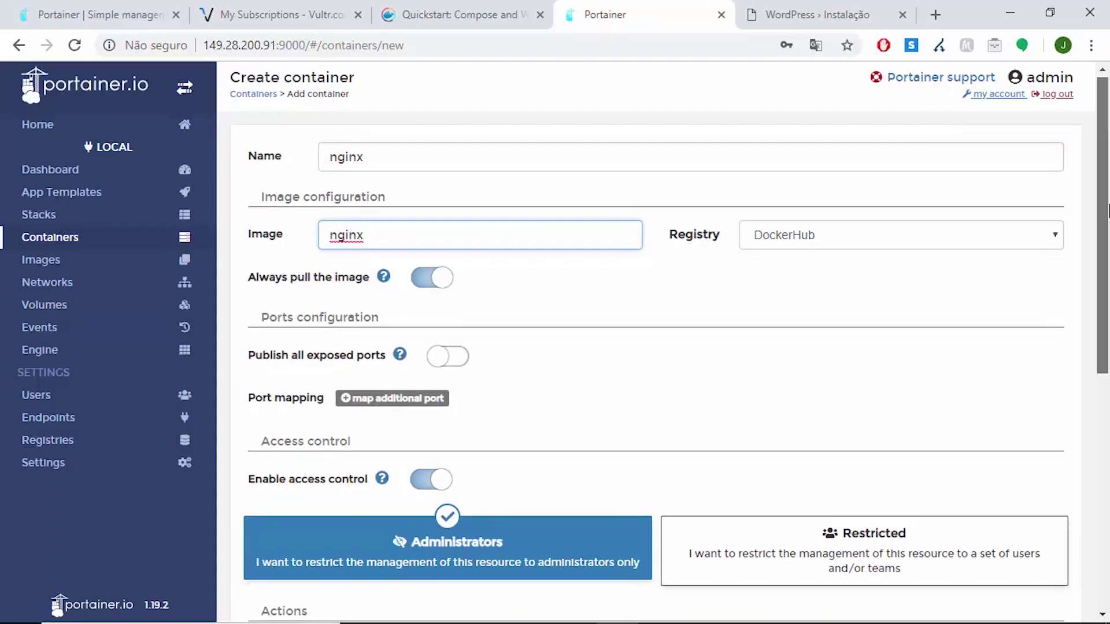
scroll(902, 237, down, 1)
click(1048, 230)
click(1049, 231)
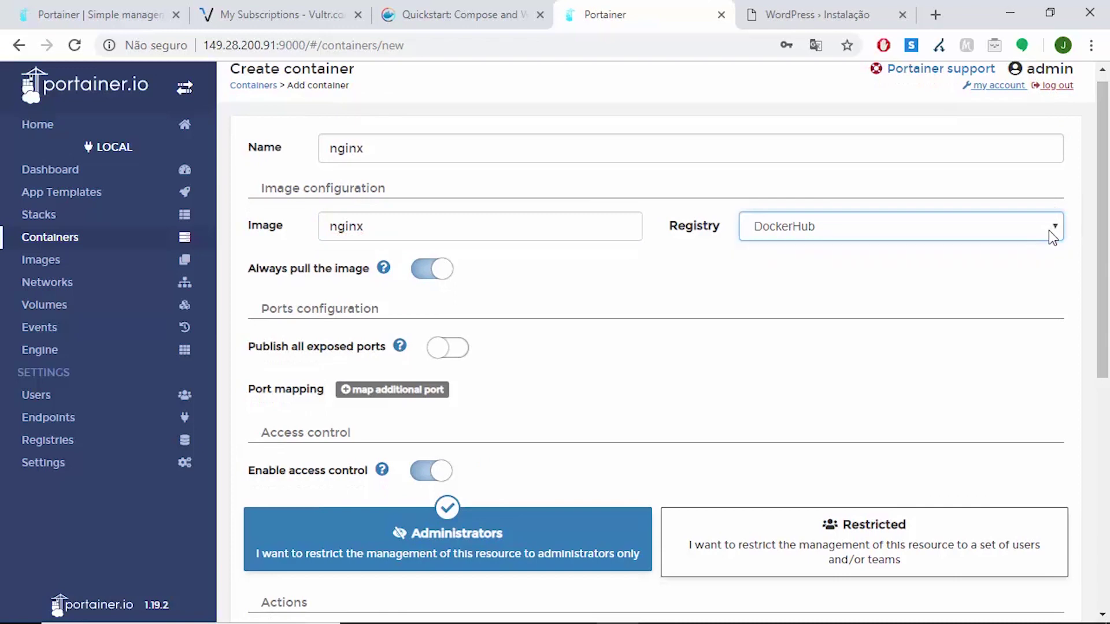
Map host port 80 to container port 80 over TCP and deploy the nginx container.
drag(1109, 217, 1108, 277)
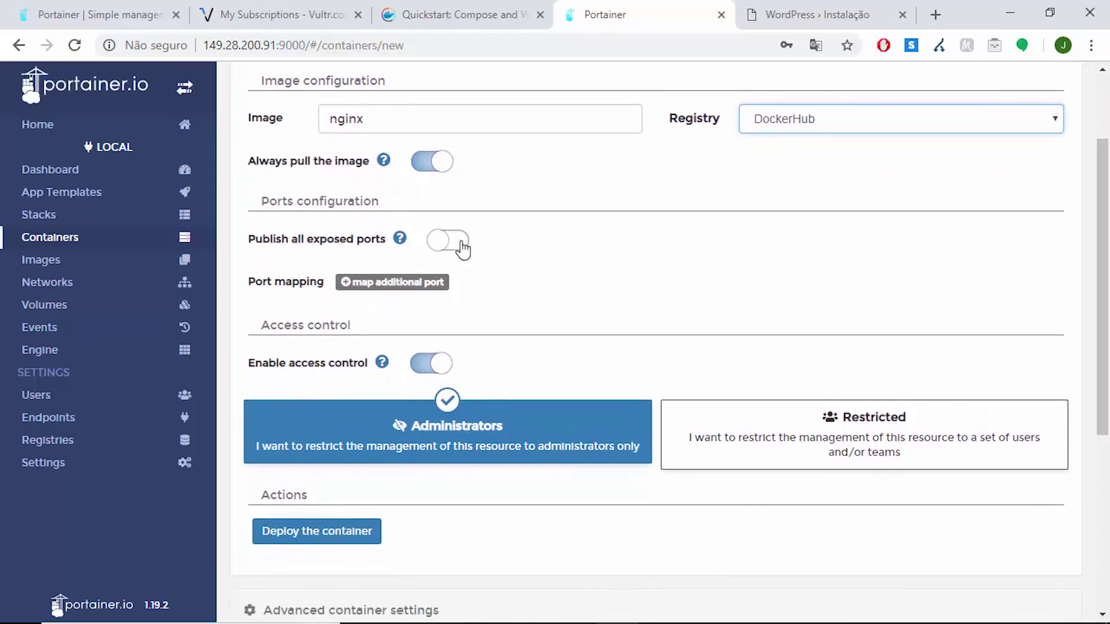
click(368, 289)
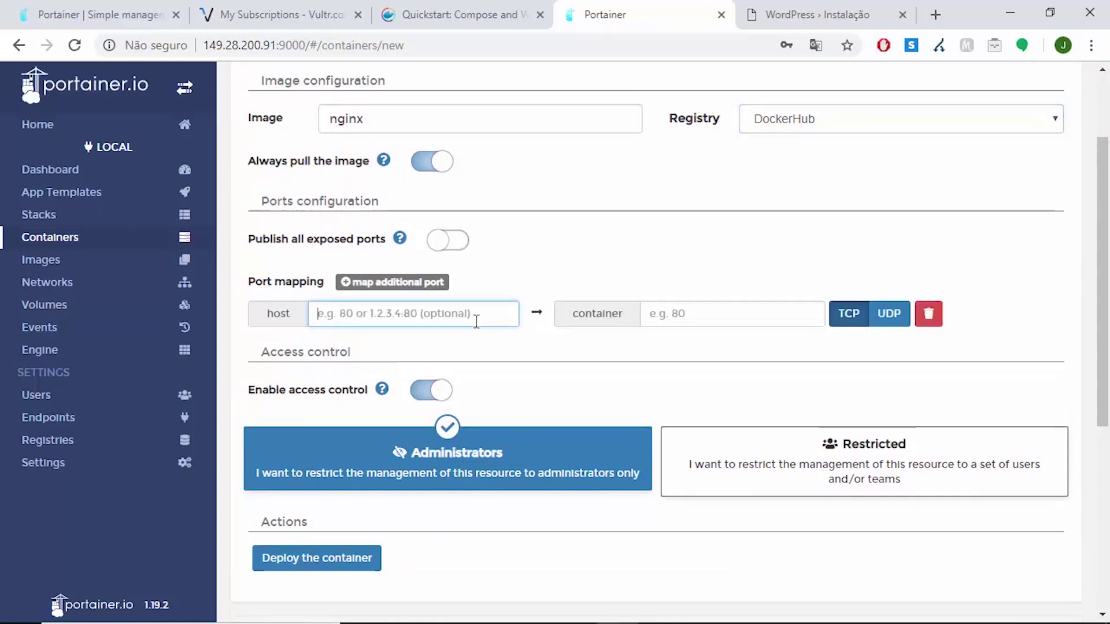
text(80)
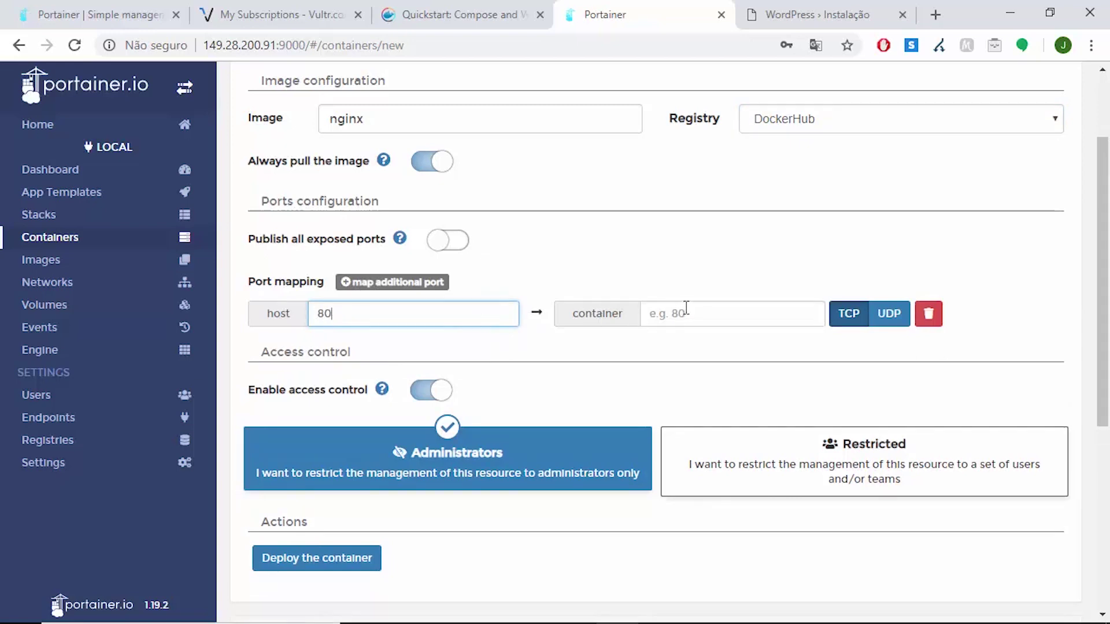
click(712, 311)
text(80)
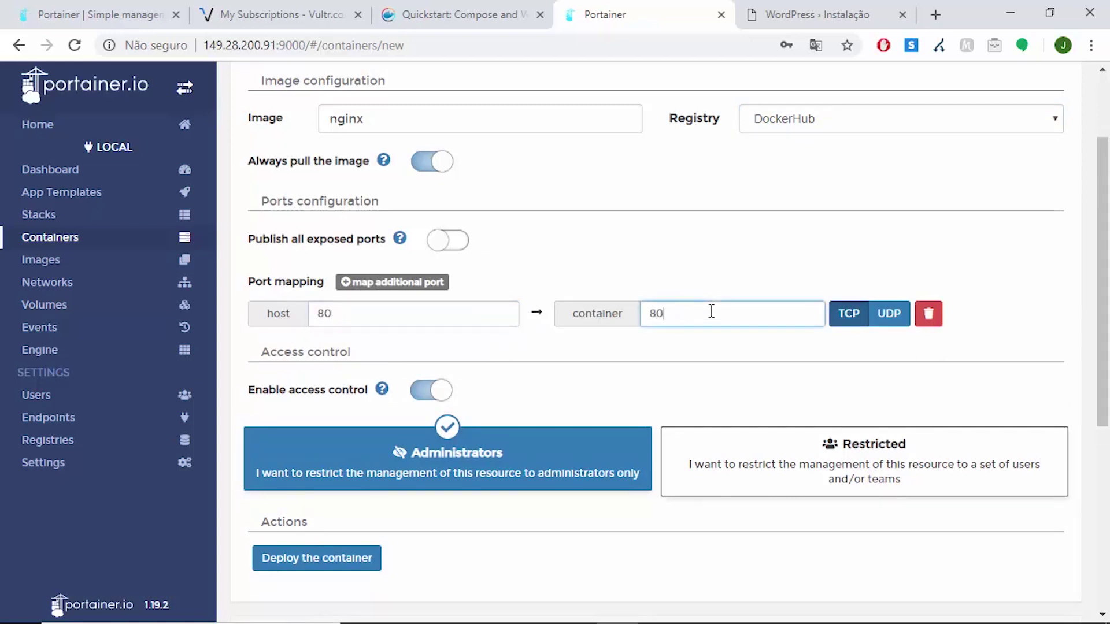
click(811, 269)
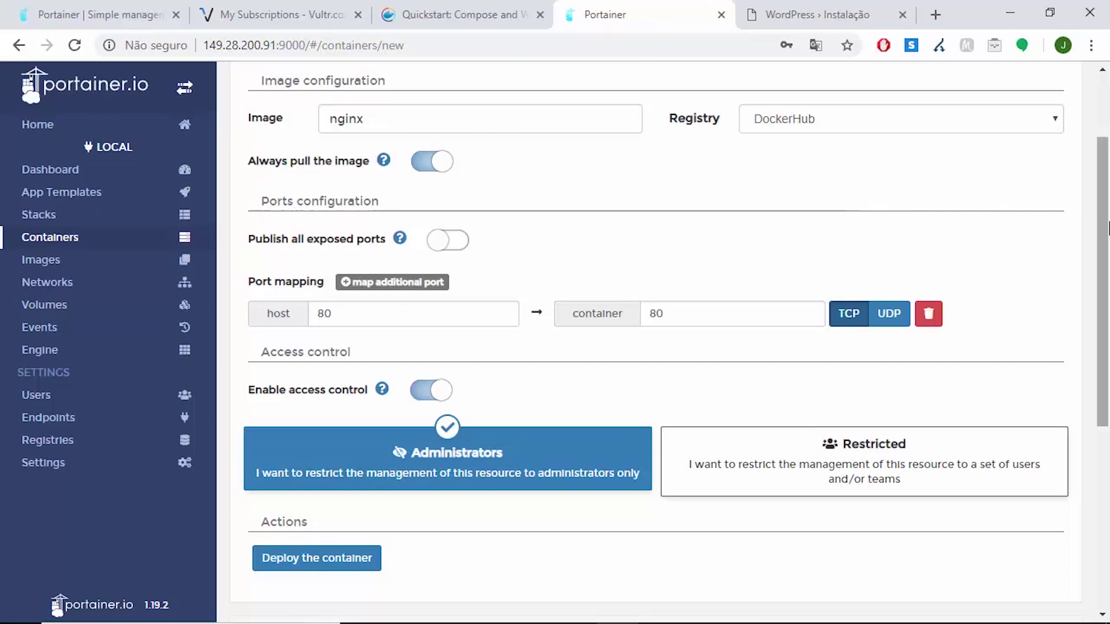
drag(1099, 223, 1099, 260)
click(289, 491)
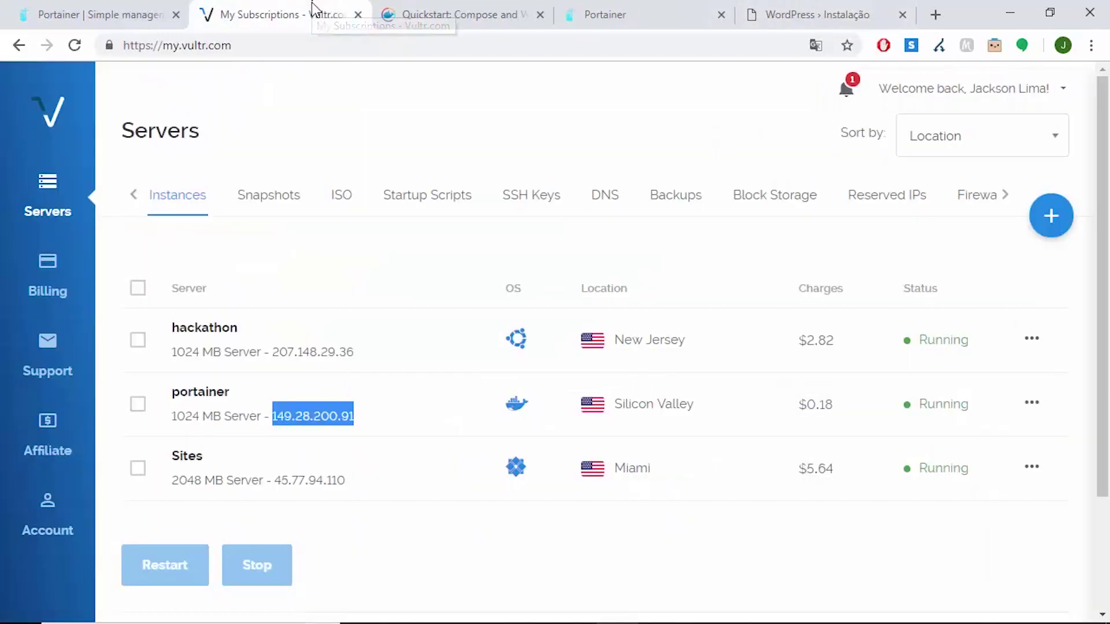
Copy the portainer server's IP address from the Vultr instances list and open 149.28.200.91 in a new browser tab.
click(314, 9)
right_click(338, 412)
click(349, 426)
click(935, 14)
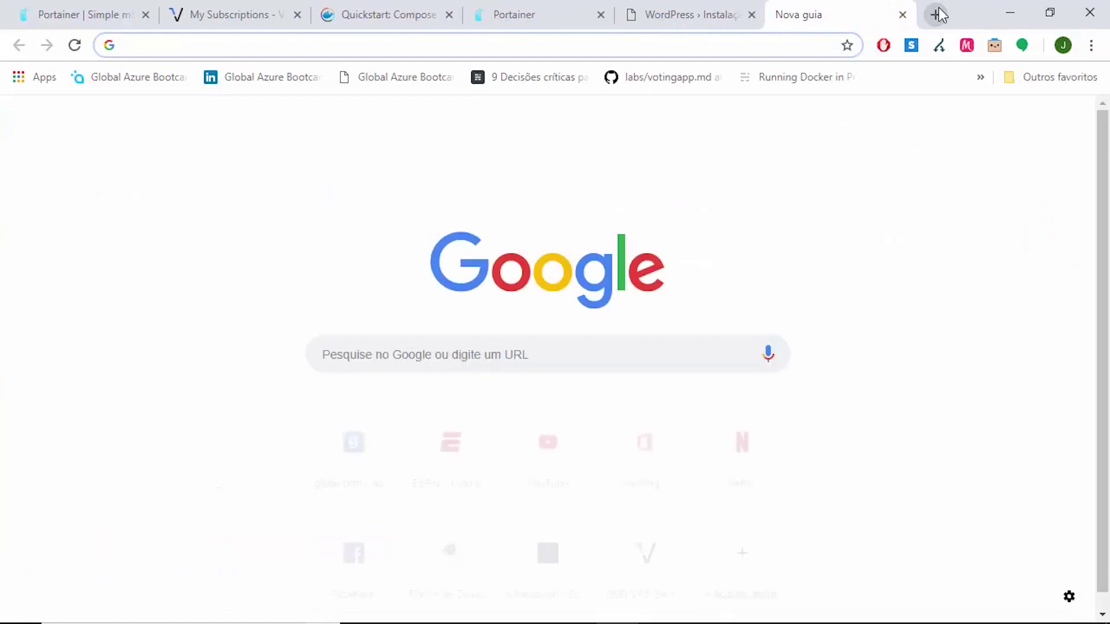
text(149.28.200.91)
key(Return)
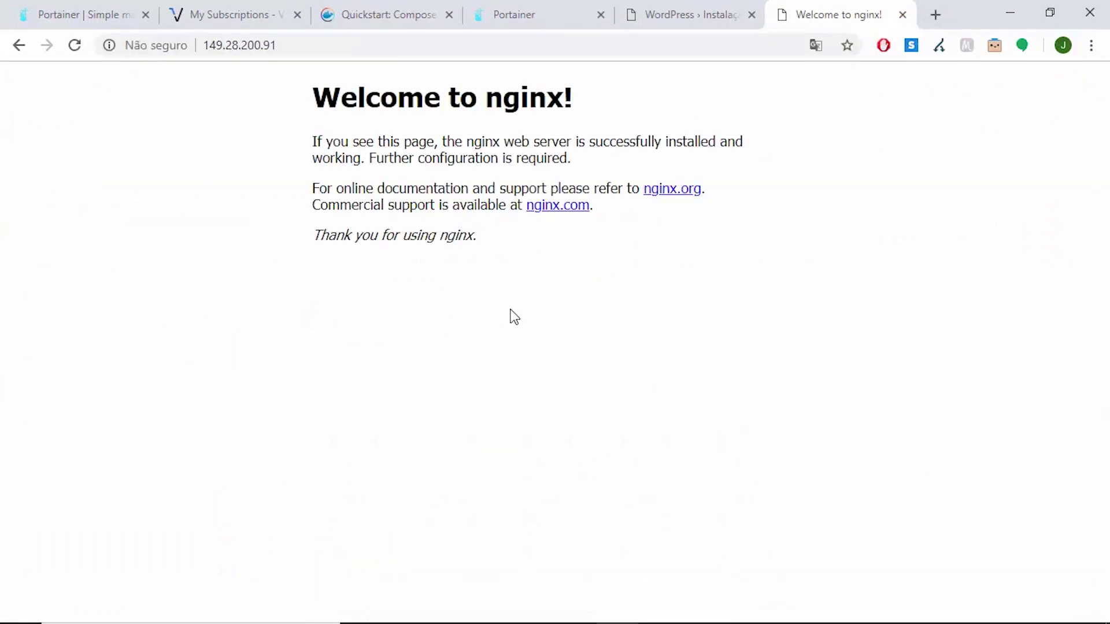
Return to Portainer and browse through the application templates list.
click(542, 18)
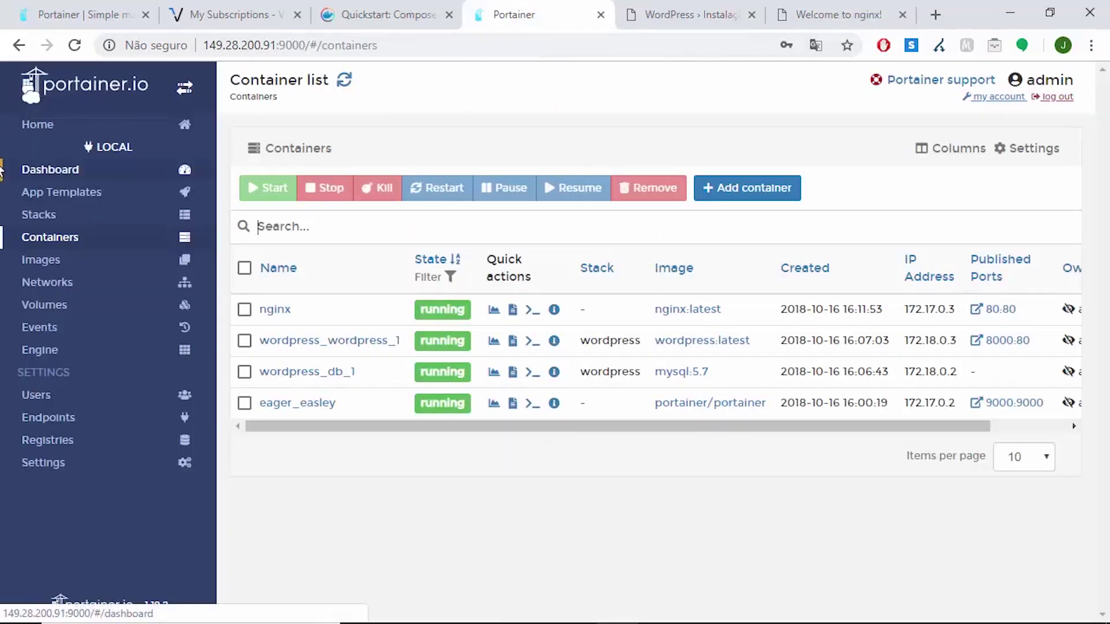
click(62, 203)
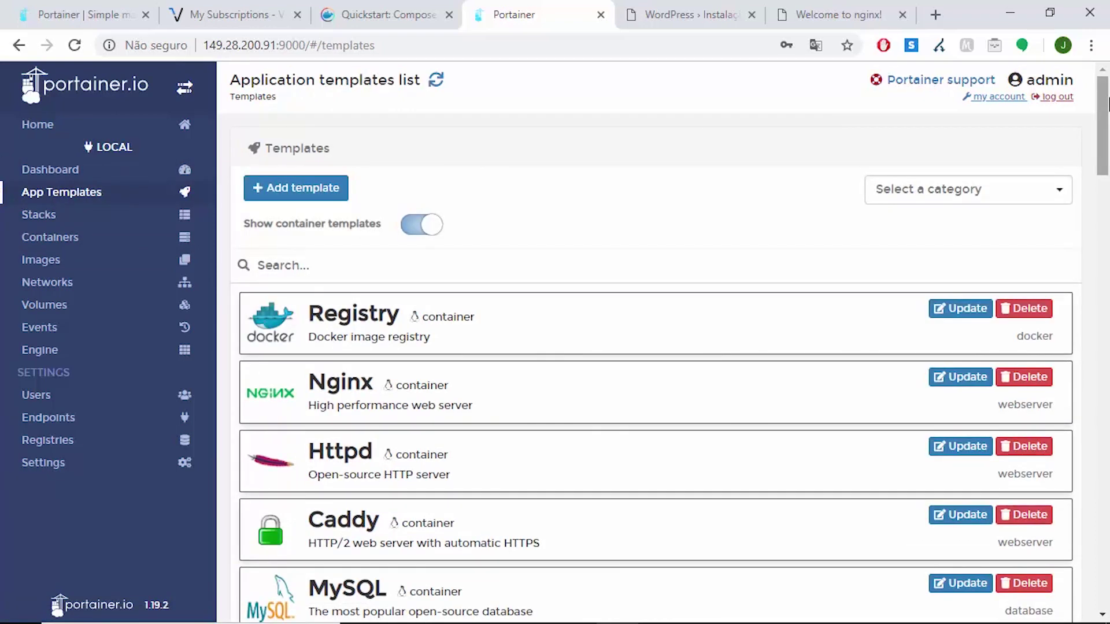
drag(1108, 103, 1109, 179)
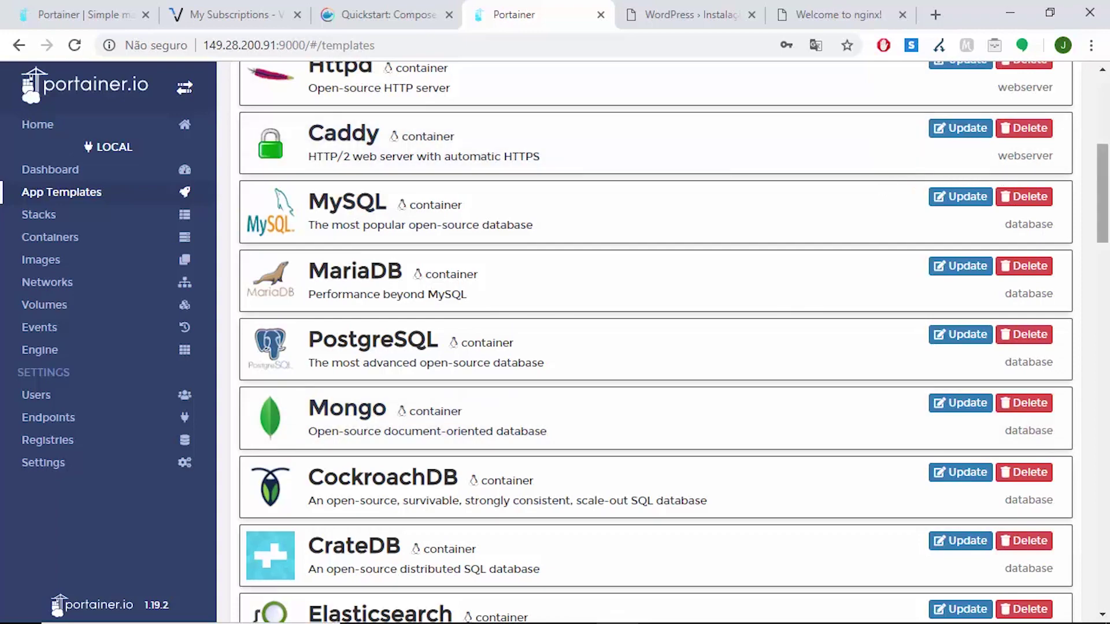
drag(1109, 192, 1109, 421)
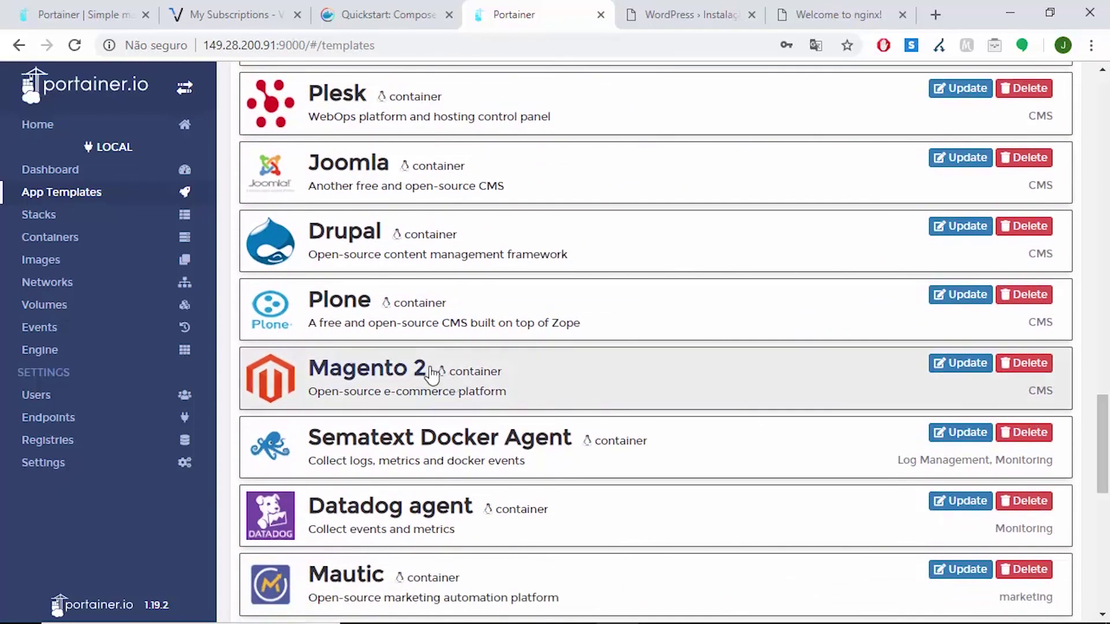
drag(1108, 429, 1108, 534)
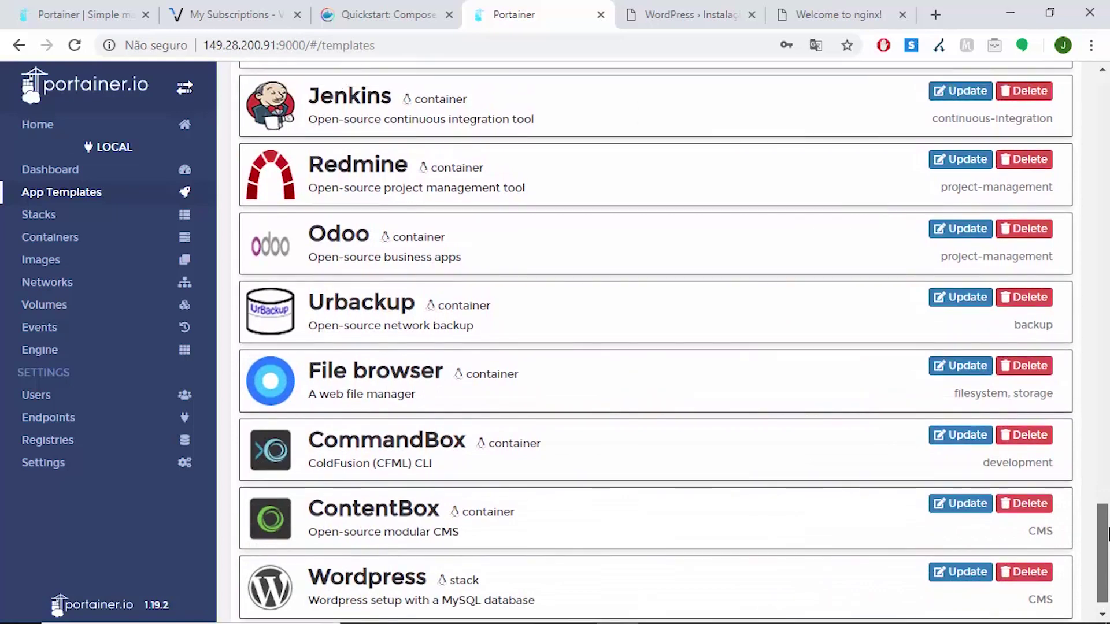
drag(1109, 535, 1108, 486)
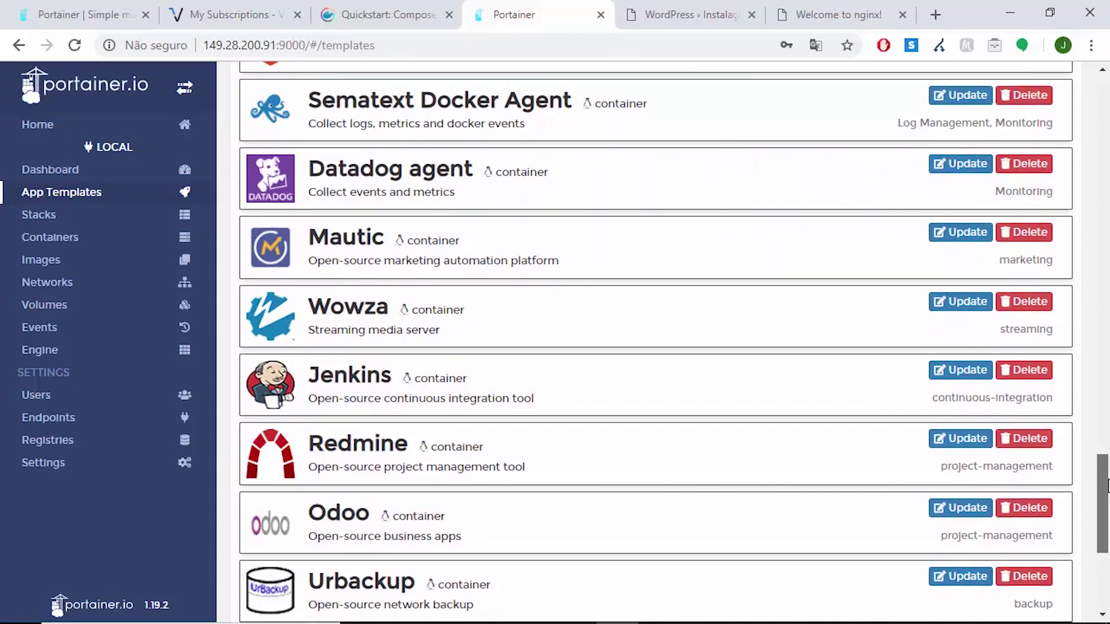
drag(1109, 486, 1108, 190)
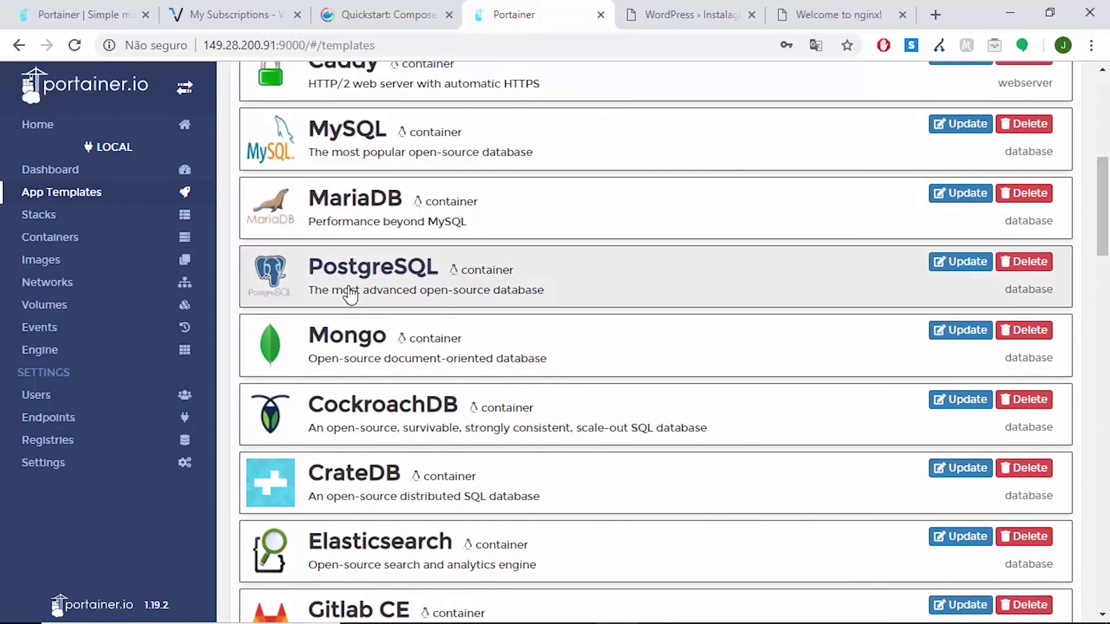
Choose the Mongo application template and name its container mongo.
click(604, 351)
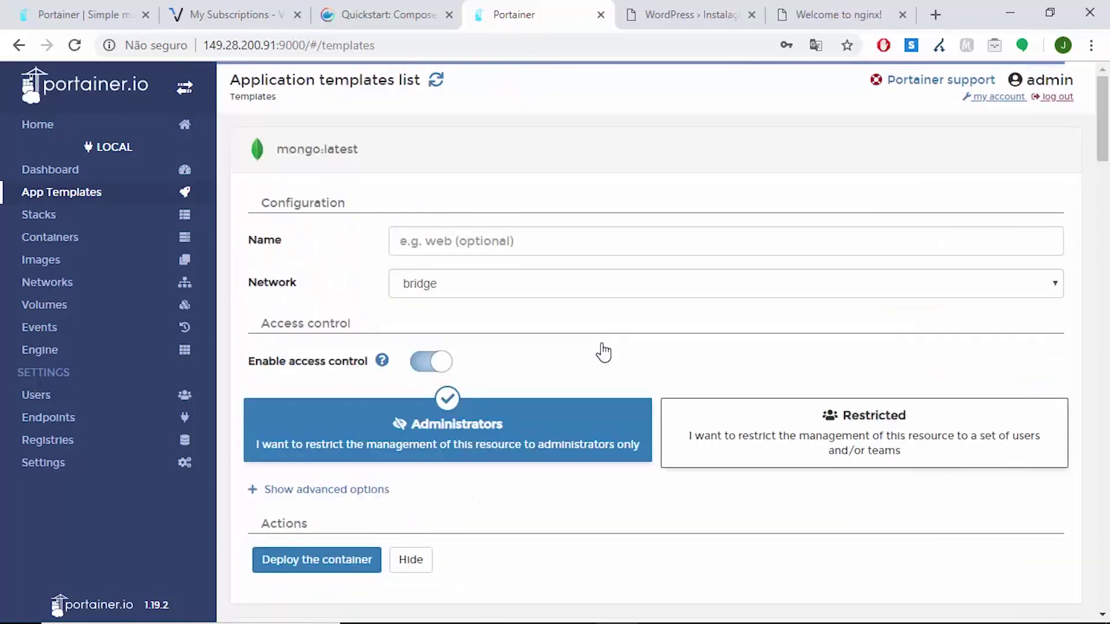
click(579, 239)
text(mongo)
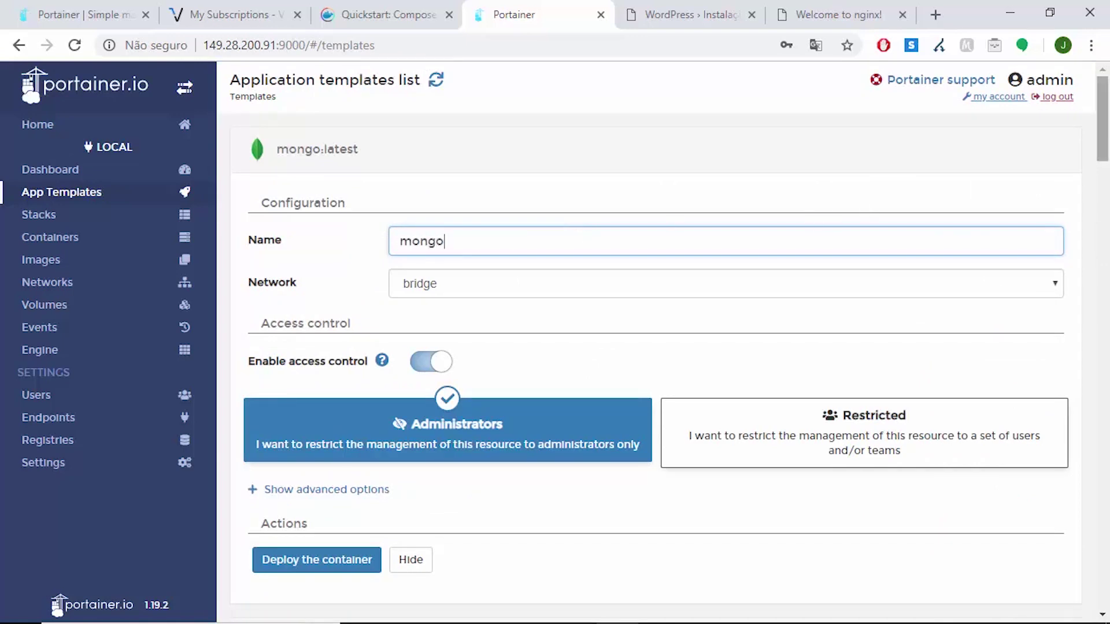
Show the mongo container's advanced options and deploy it with the default port and volume mappings.
mouse_move(1106, 150)
mouse_down()
mouse_move(1108, 203)
mouse_move(1107, 171)
mouse_up()
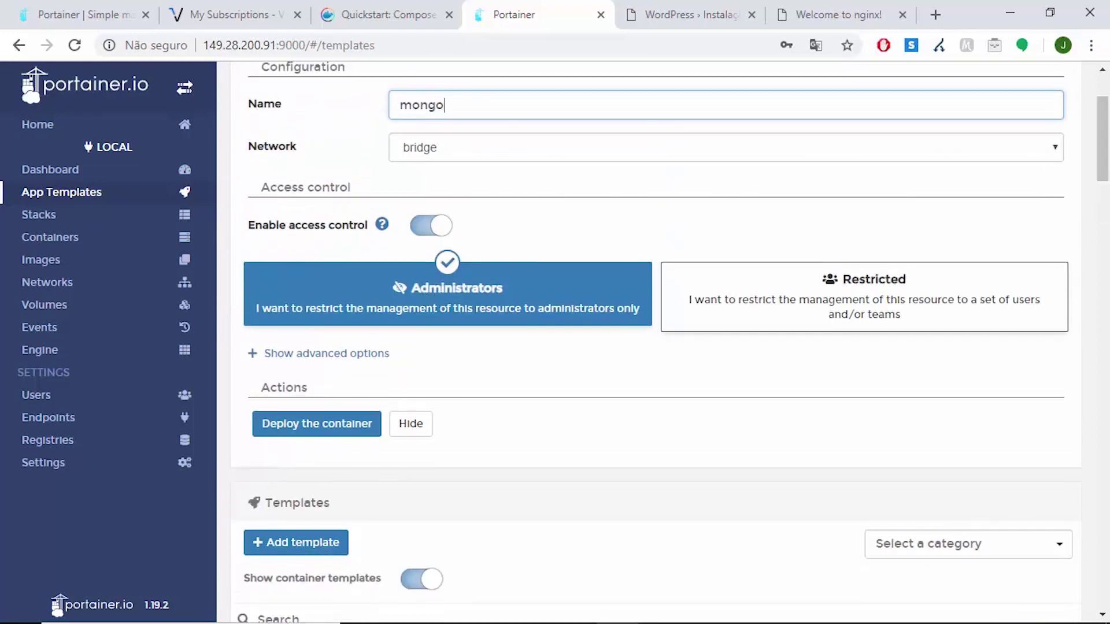
drag(1107, 130, 1107, 167)
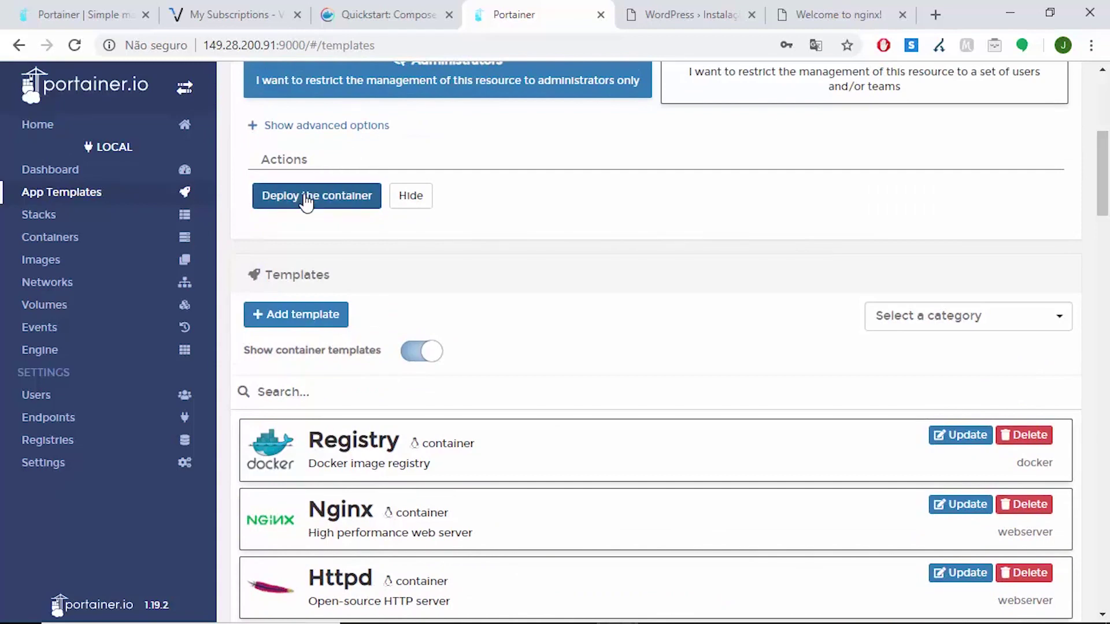
click(277, 129)
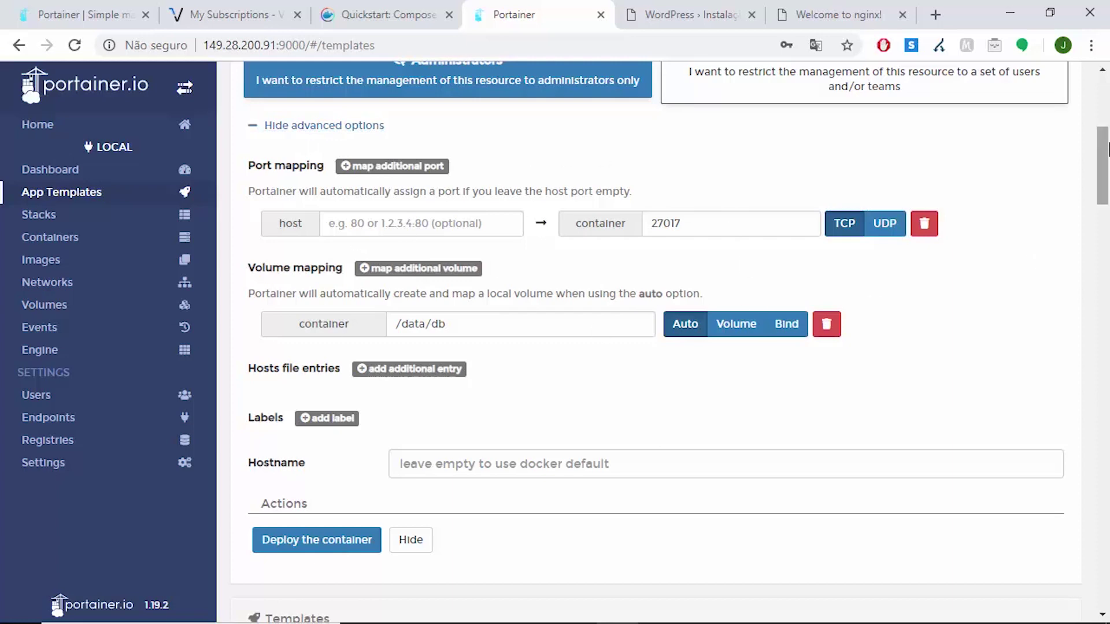
scroll(1108, 167, down, 5)
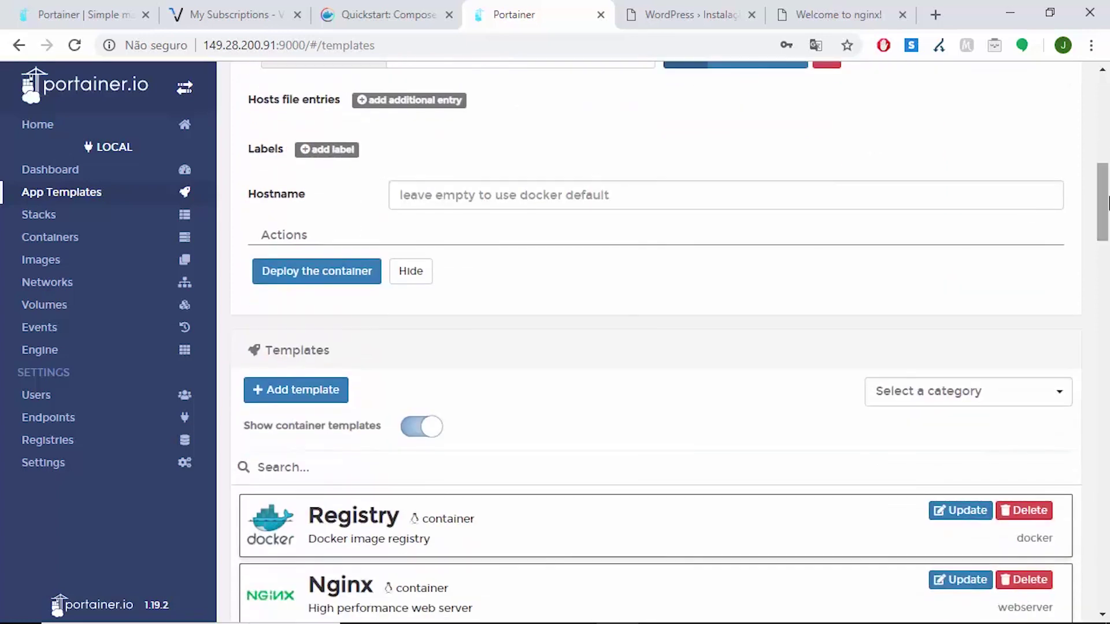
click(333, 281)
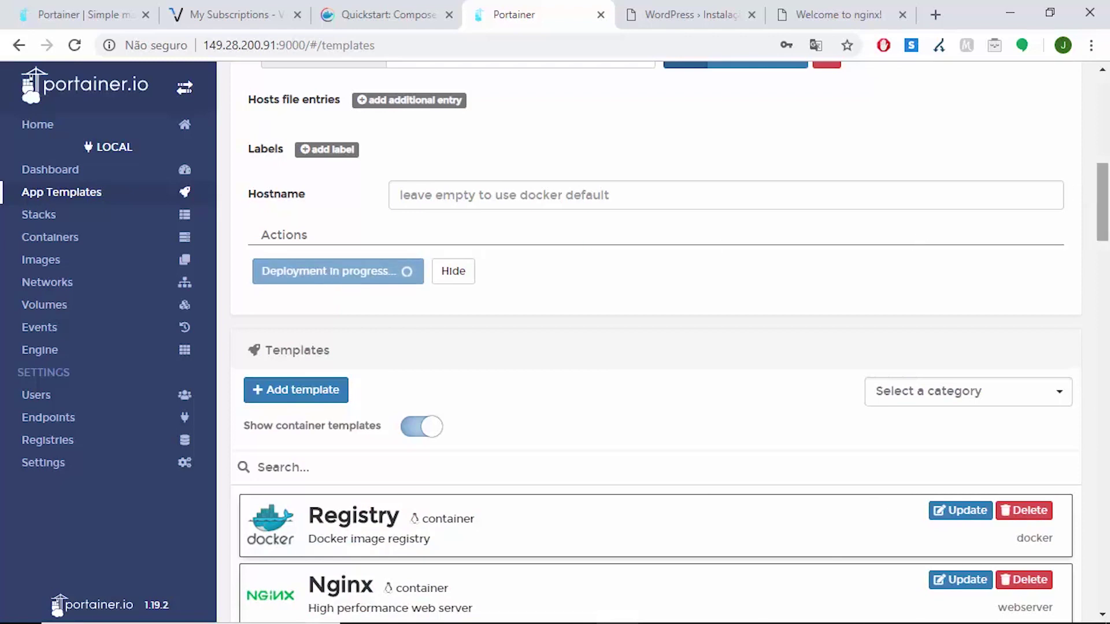
scroll(1107, 200, down, 2)
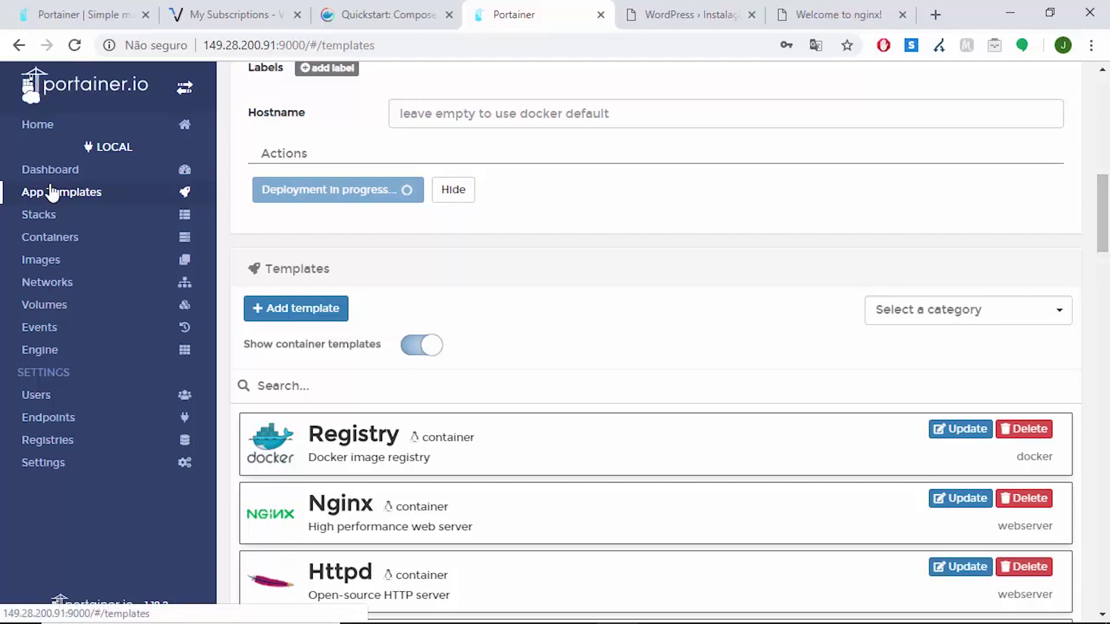
Check the container list and the image list for the mongo deployment.
click(61, 263)
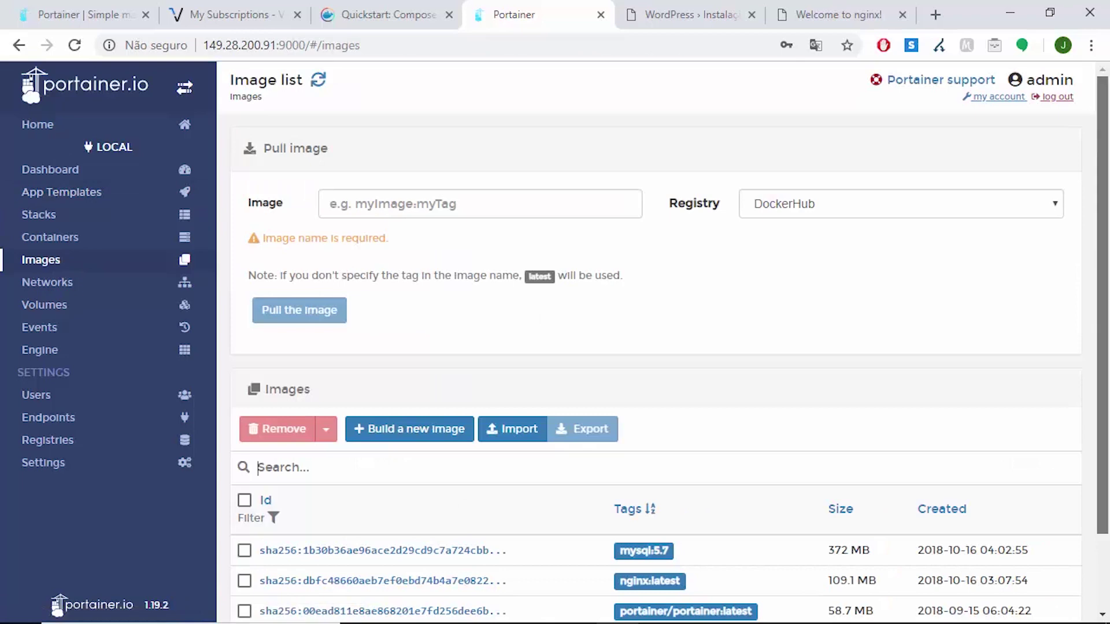
scroll(1107, 379, down, 2)
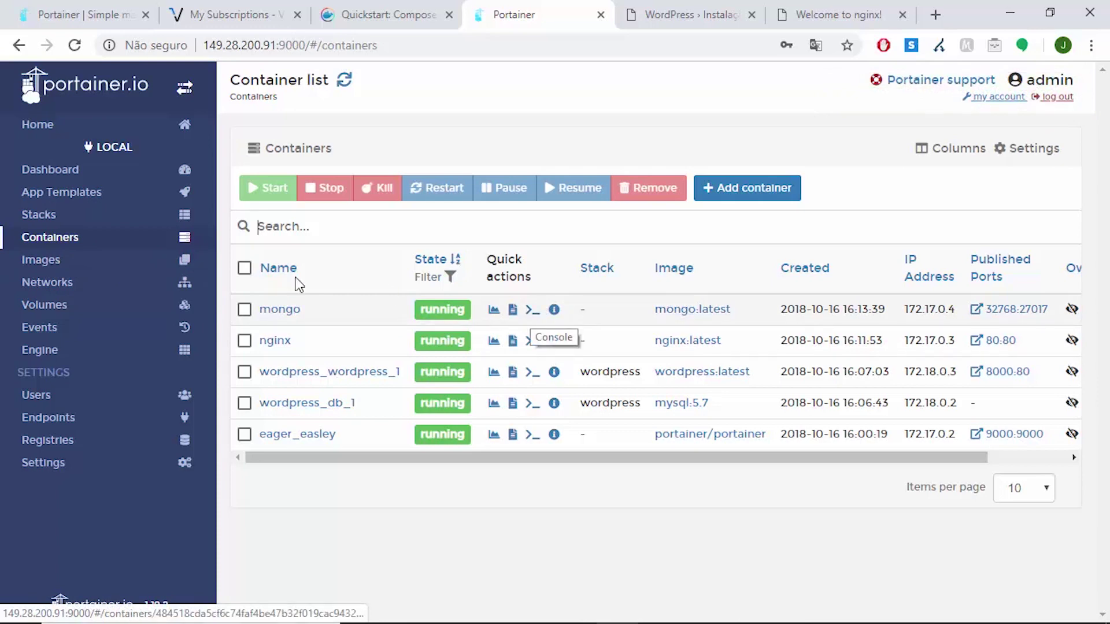
click(69, 264)
scroll(656, 347, down, 2)
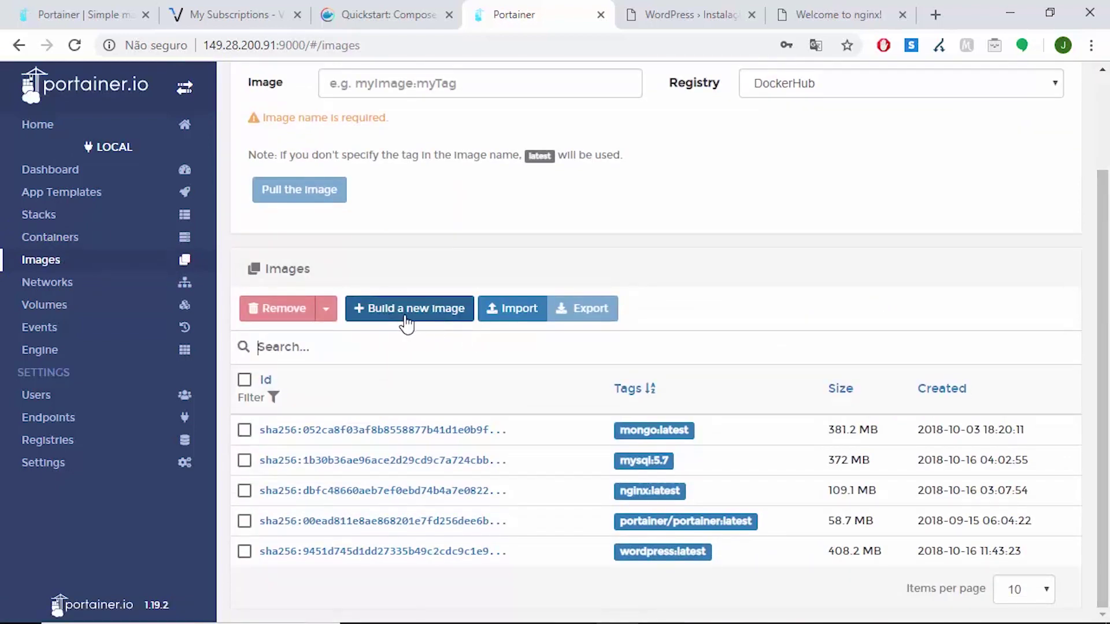
Open the form for building a new image and review its naming, build method and Dockerfile editor options.
click(429, 310)
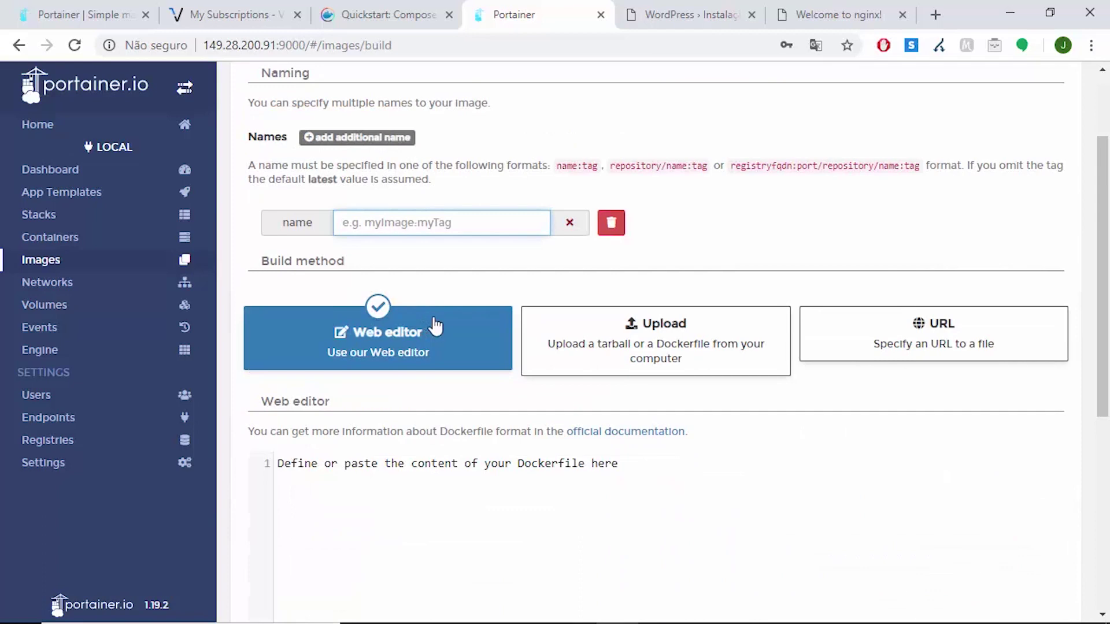
scroll(1104, 330, down, 3)
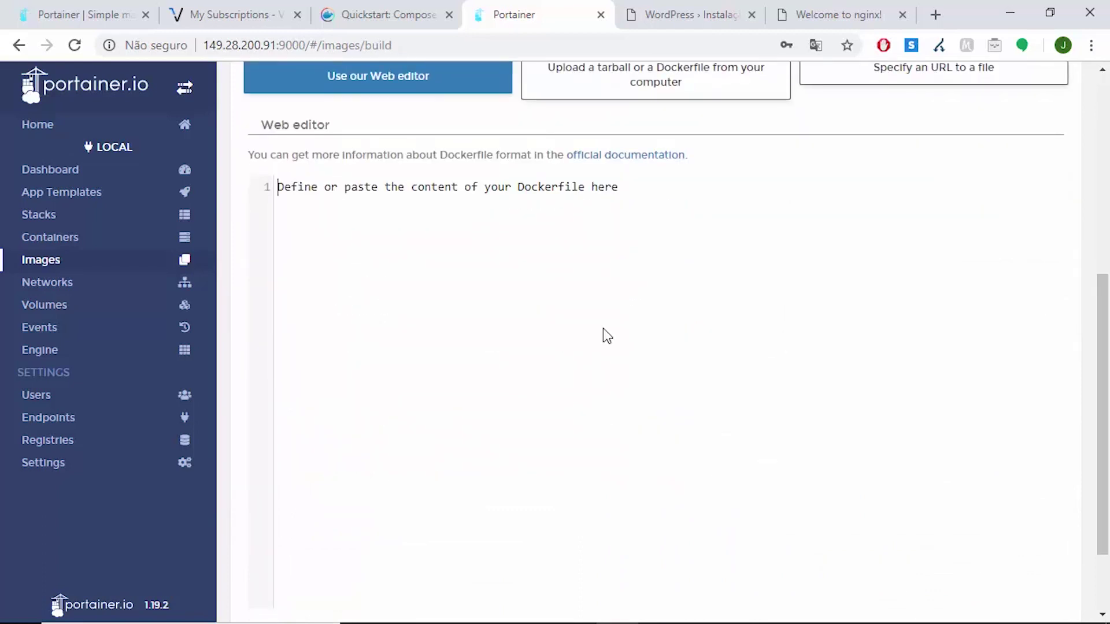
drag(1106, 318, 1106, 213)
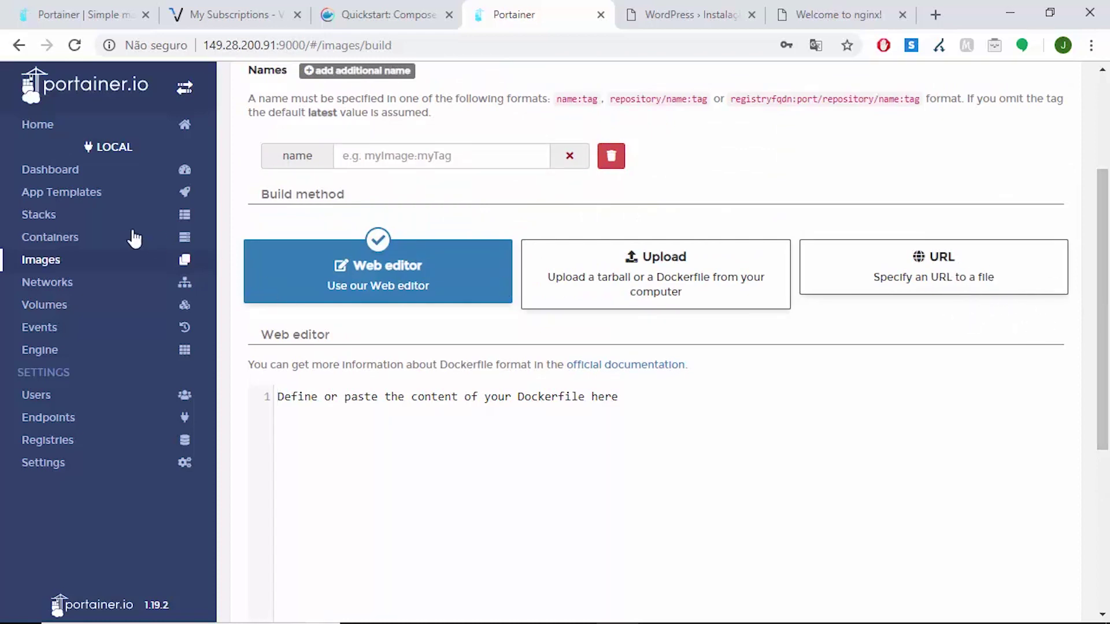
Return to the image list and review the stored images and their import and export options.
click(57, 261)
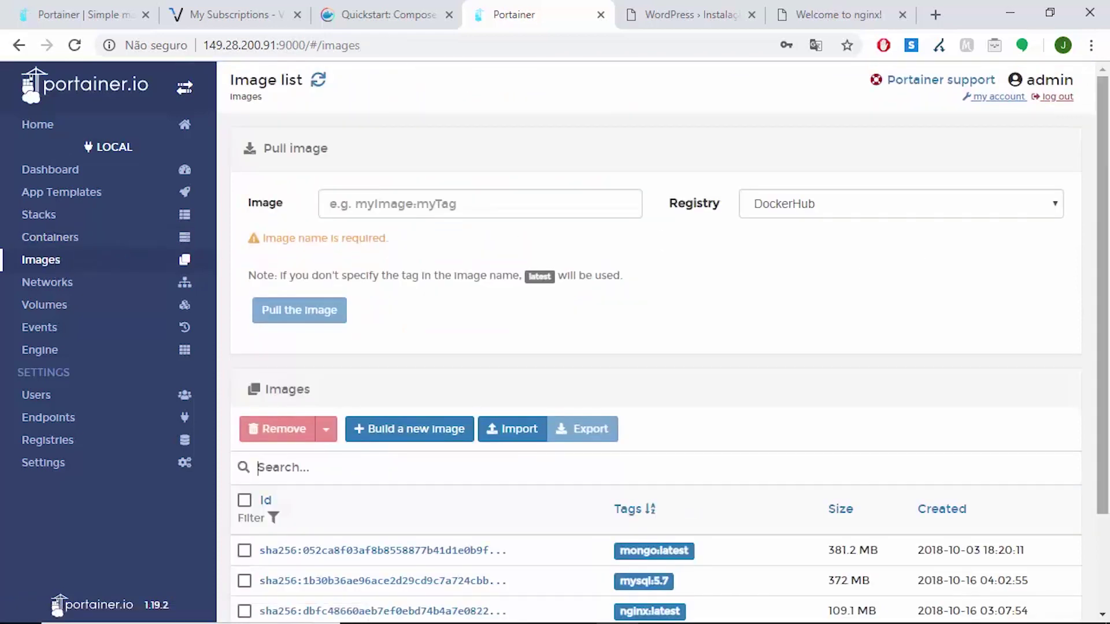
scroll(866, 260, down, 3)
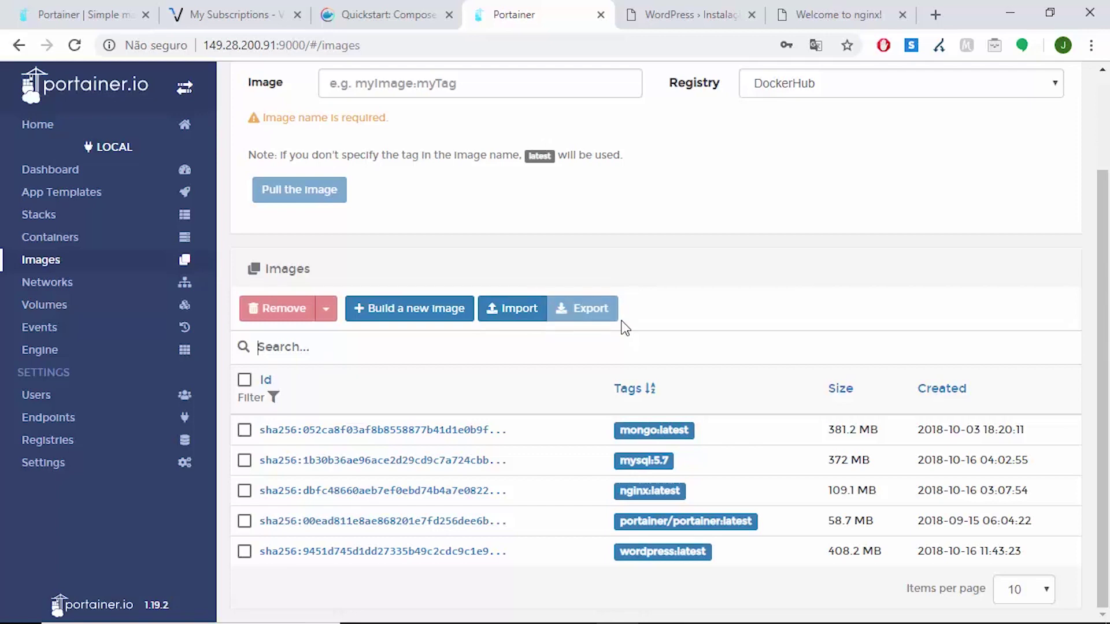
mouse_move(1108, 491)
mouse_down()
mouse_move(1108, 398)
mouse_move(1108, 492)
mouse_up()
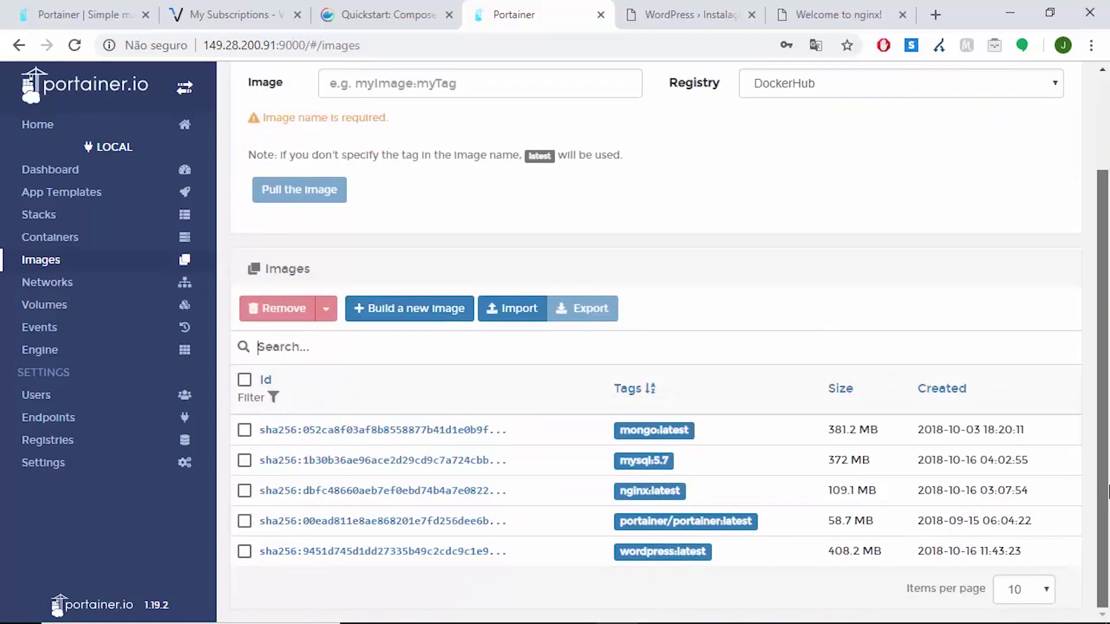
Go through the Docker host's network, volume and event lists.
click(32, 286)
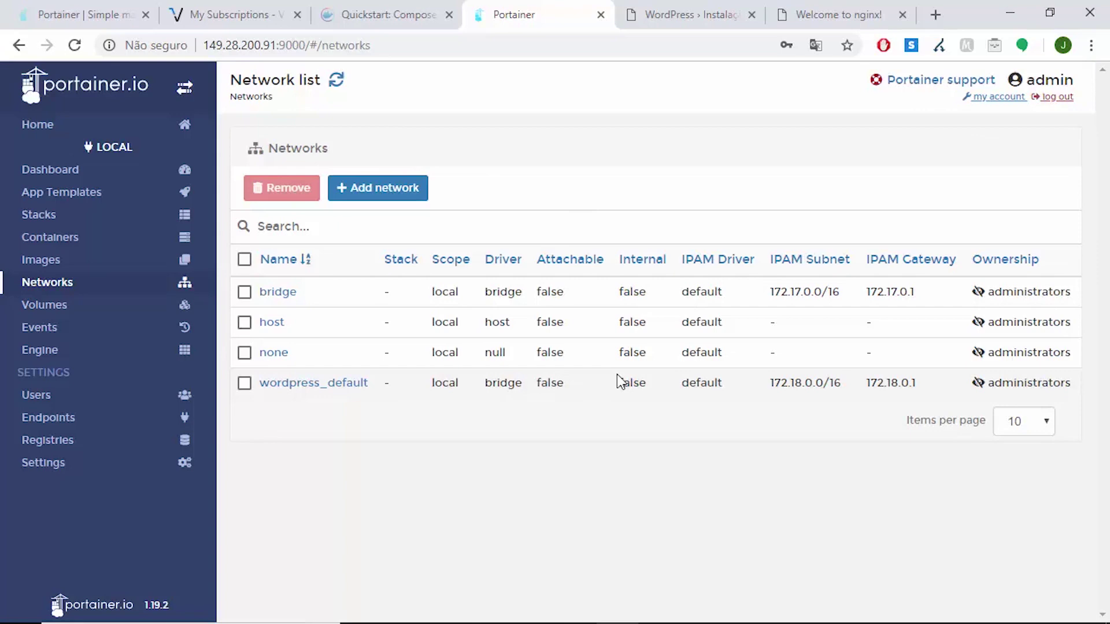
click(61, 305)
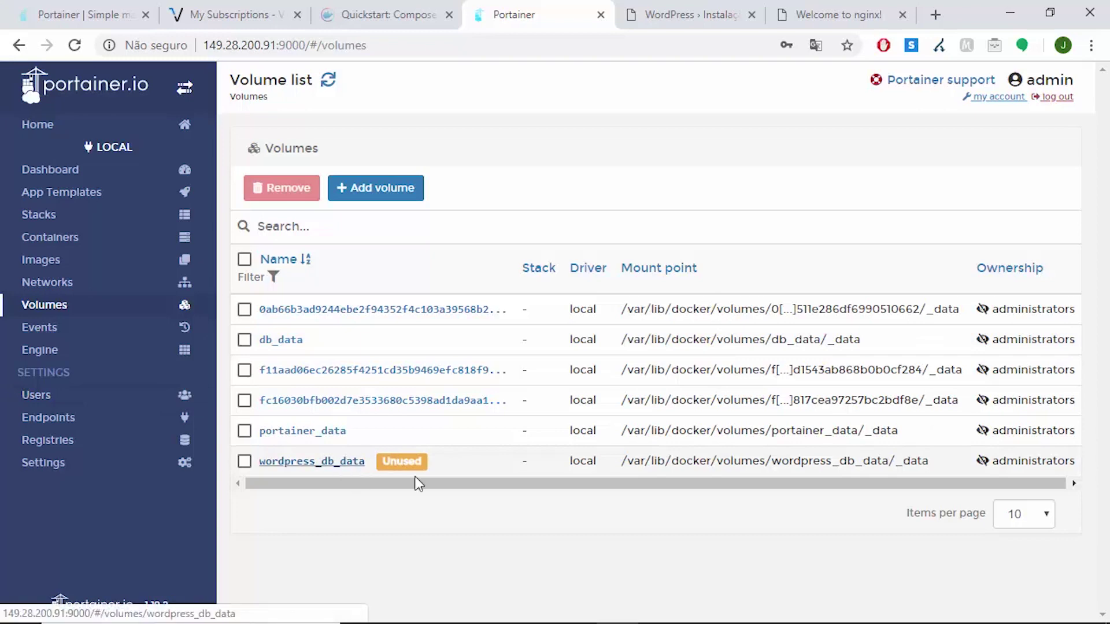
drag(552, 489, 627, 488)
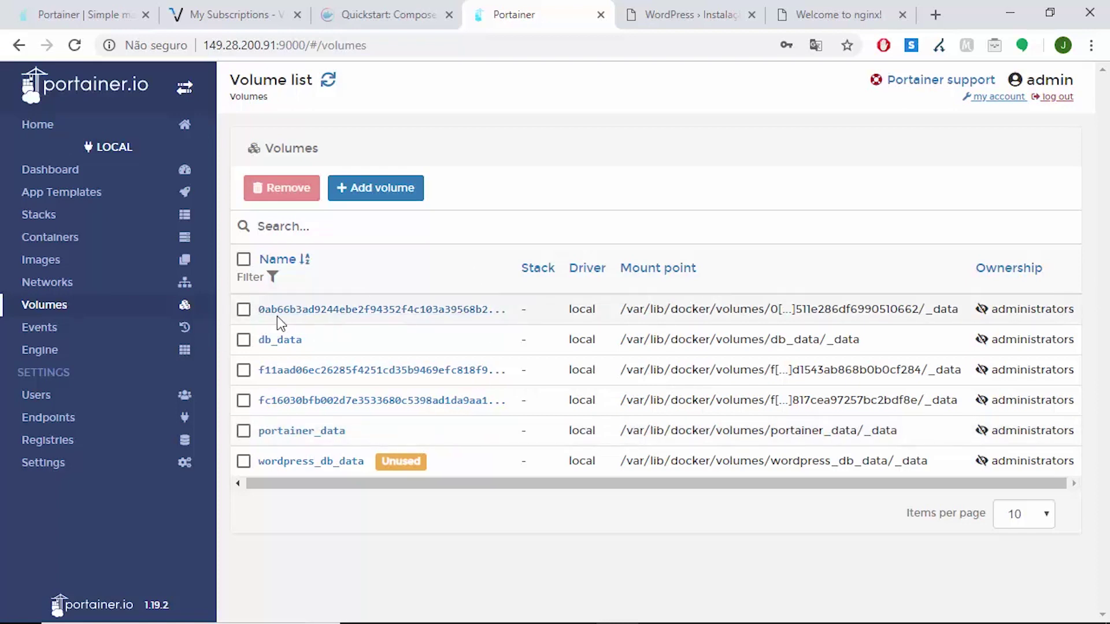
click(94, 327)
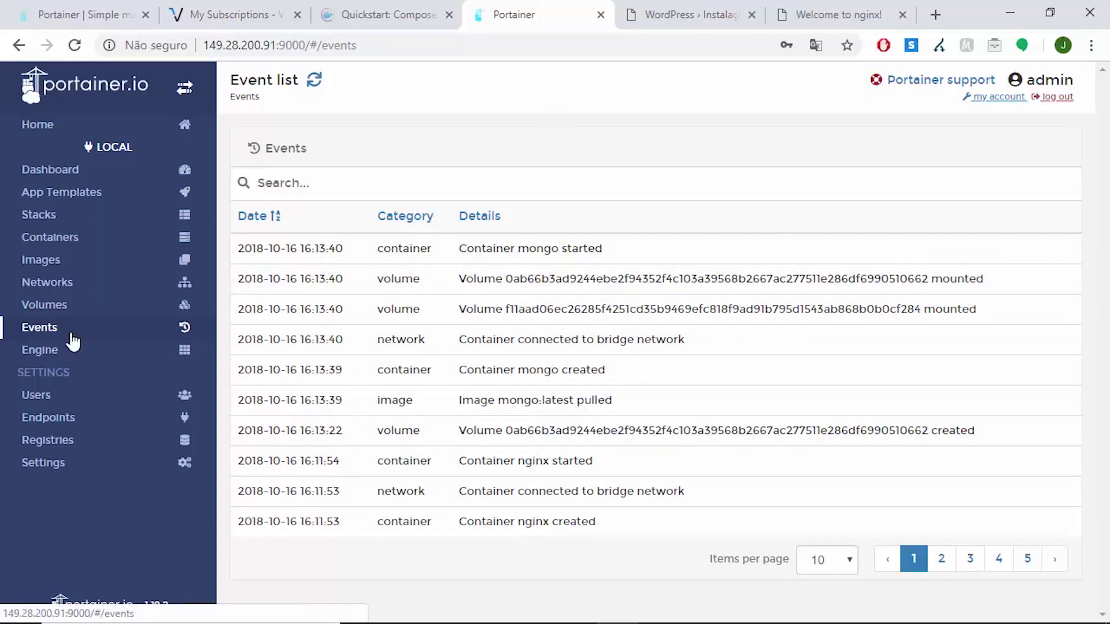
Examine the Docker engine's version, status and plugin details, and return to the dashboard.
click(76, 356)
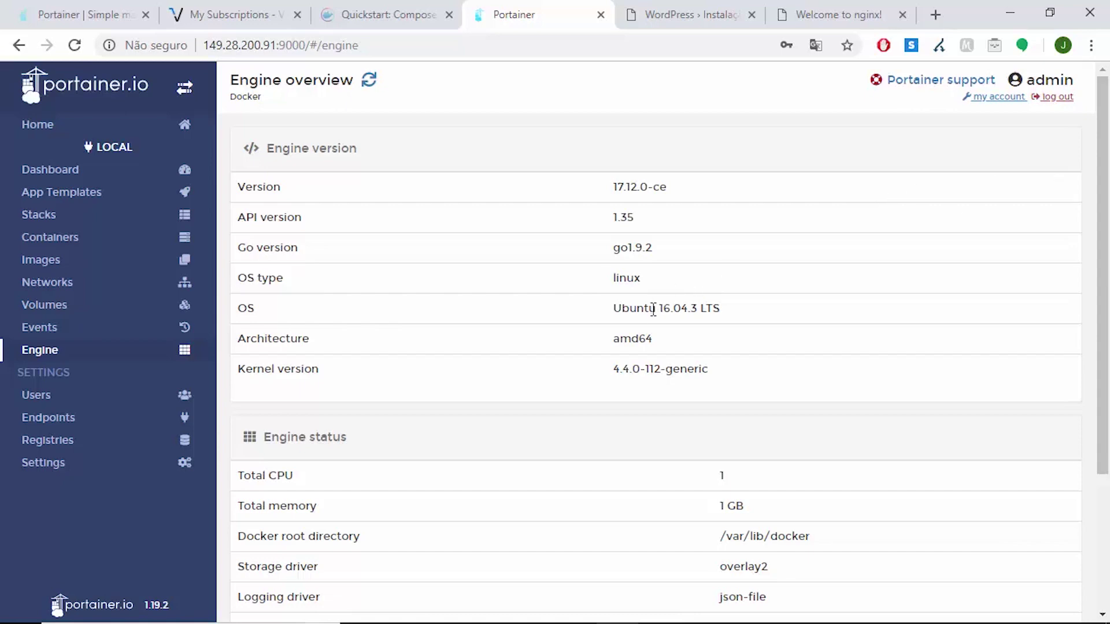
drag(612, 186, 701, 191)
scroll(1108, 267, down, 4)
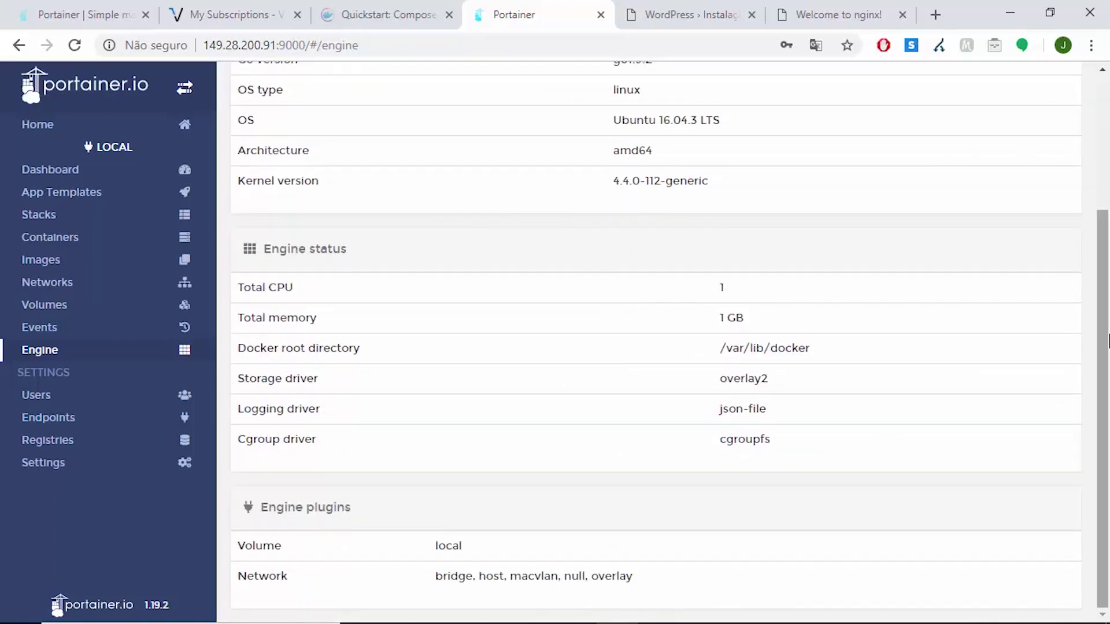
drag(1102, 393, 1109, 185)
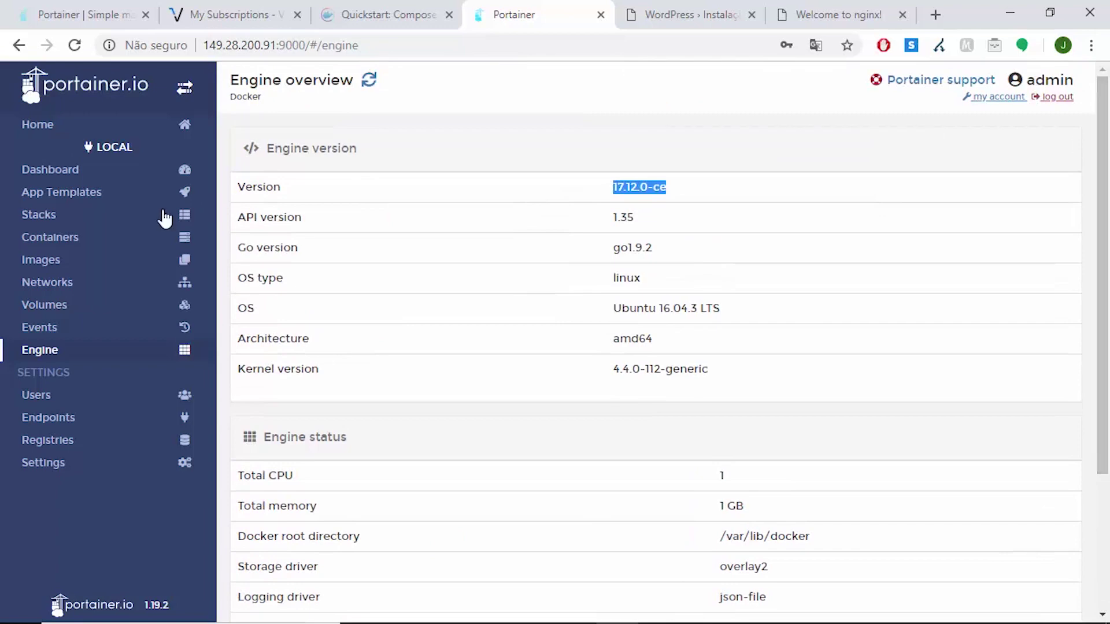
click(78, 174)
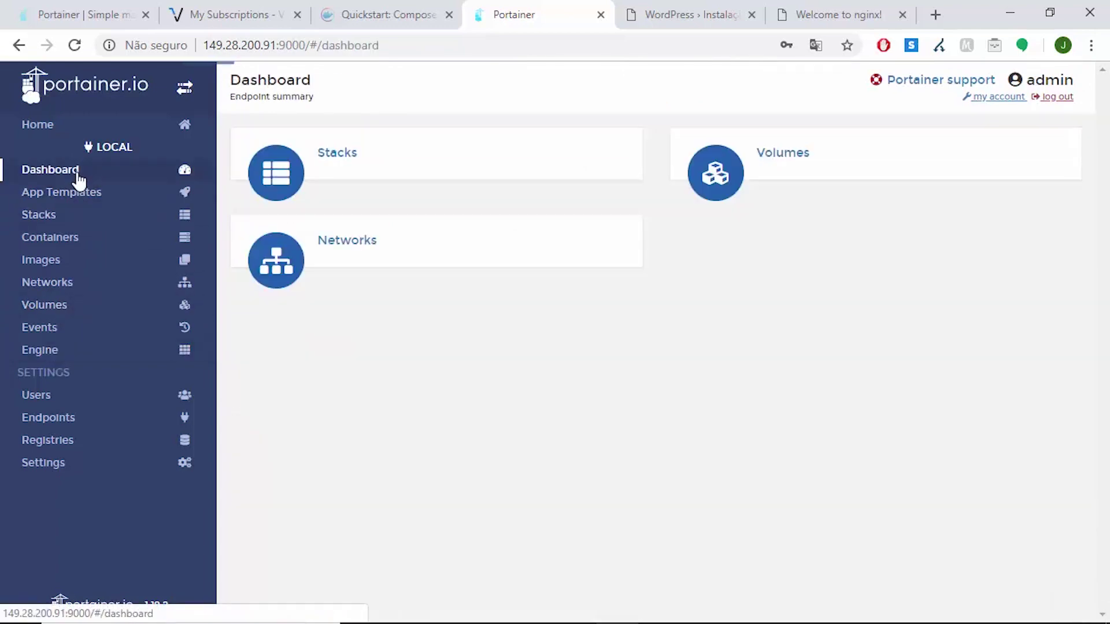